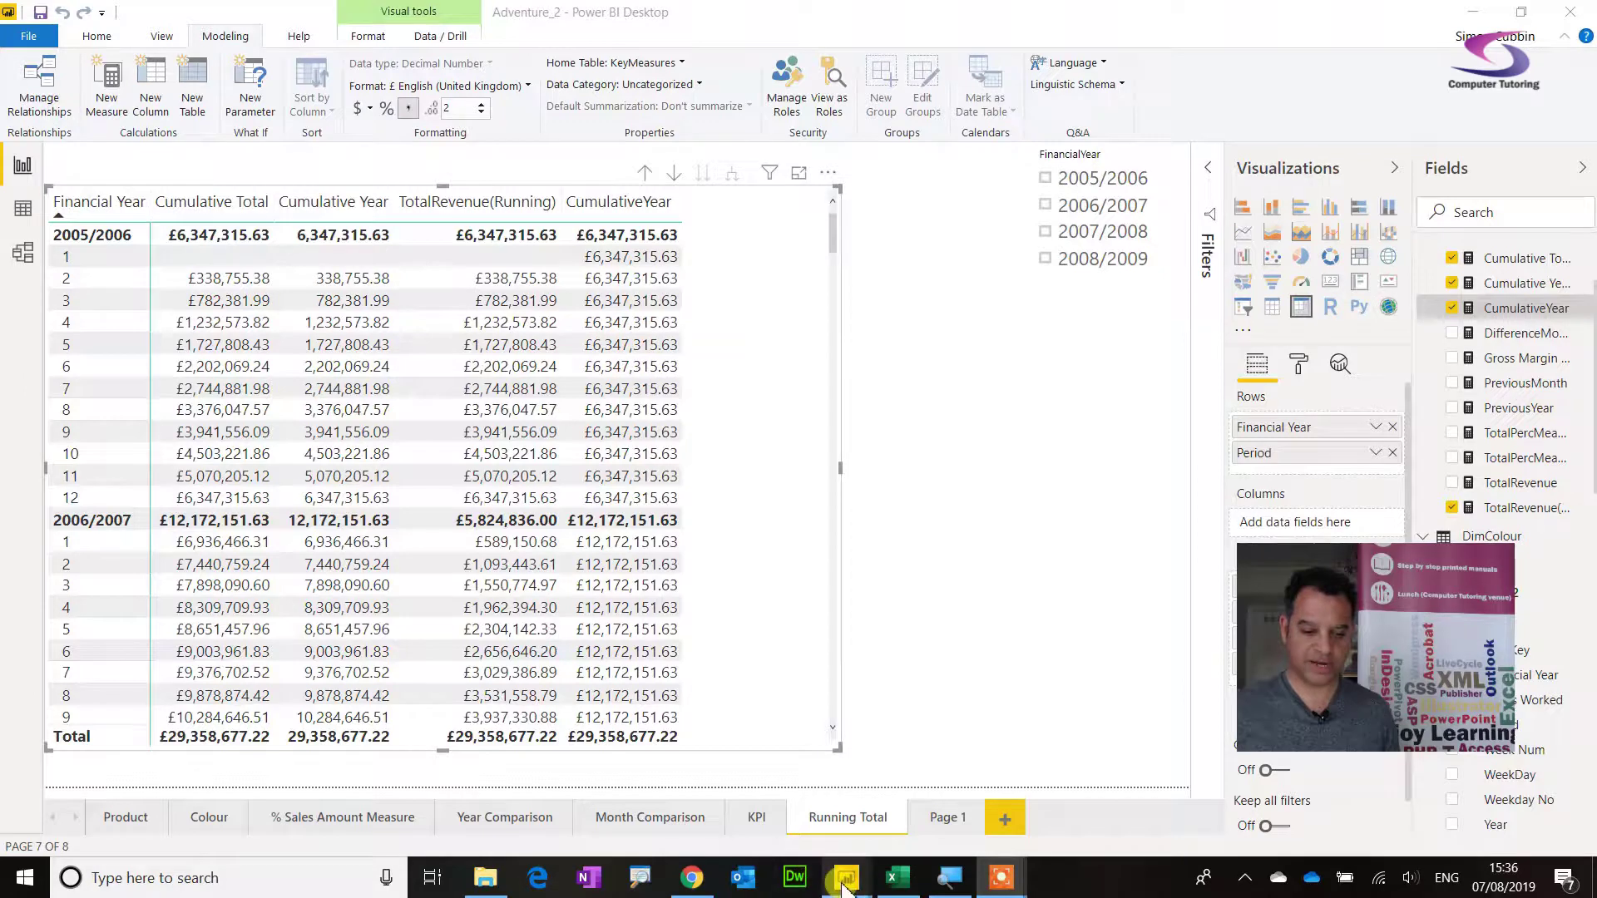
In cumulative_totals, check the FactInternetSales–DimDate link in Model view, then switch to the Excel Dates workbook.
mouse_move(845, 888)
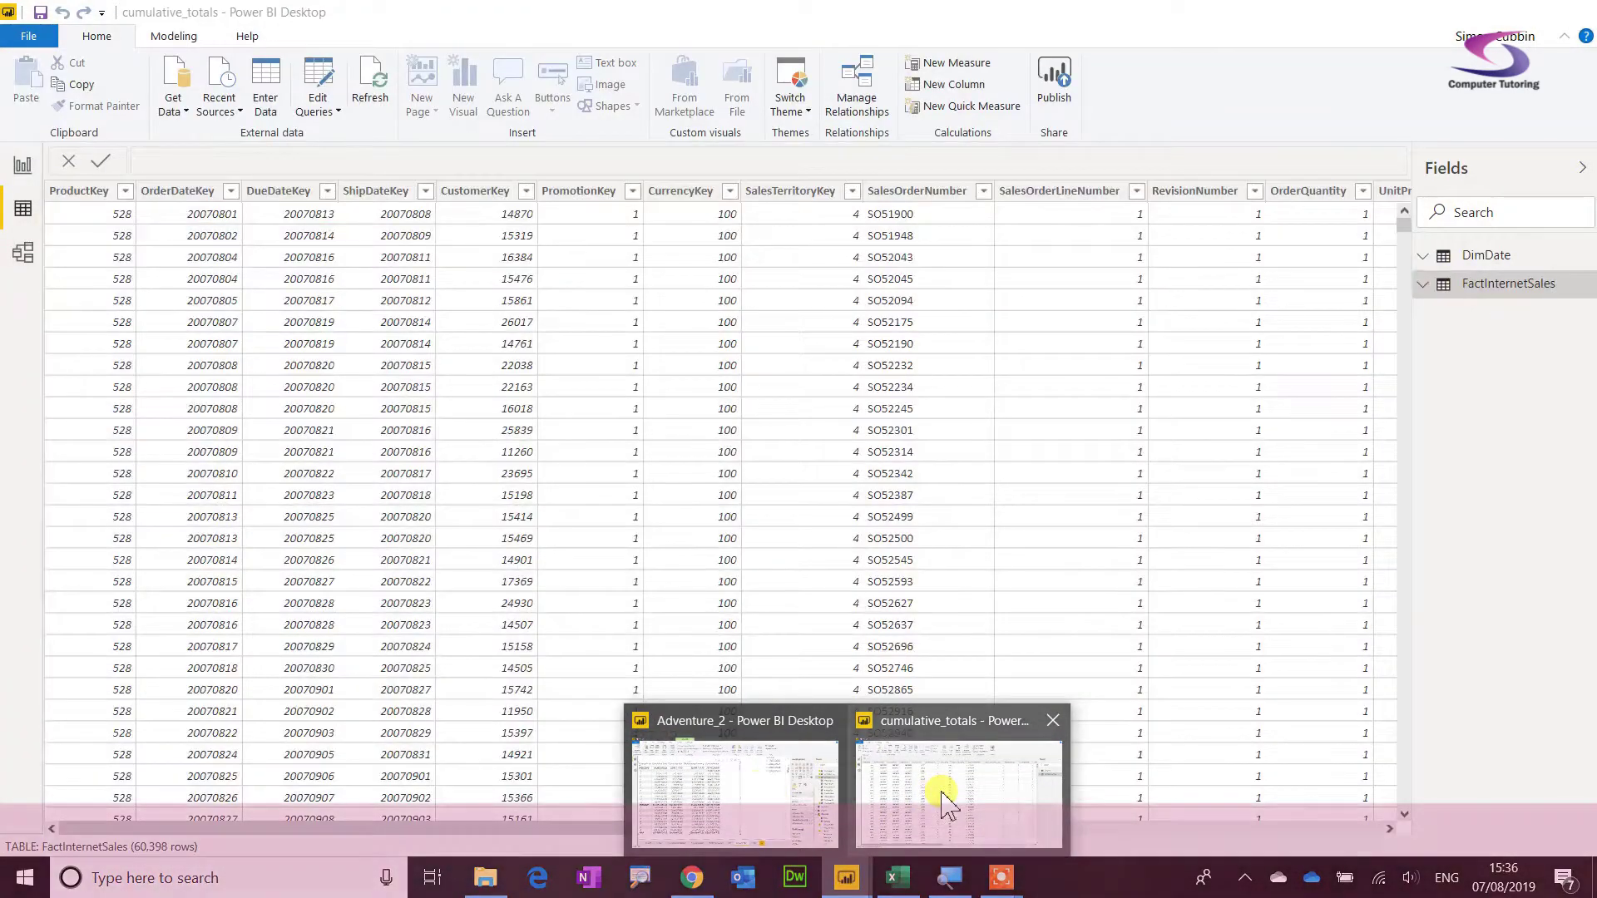
click(944, 797)
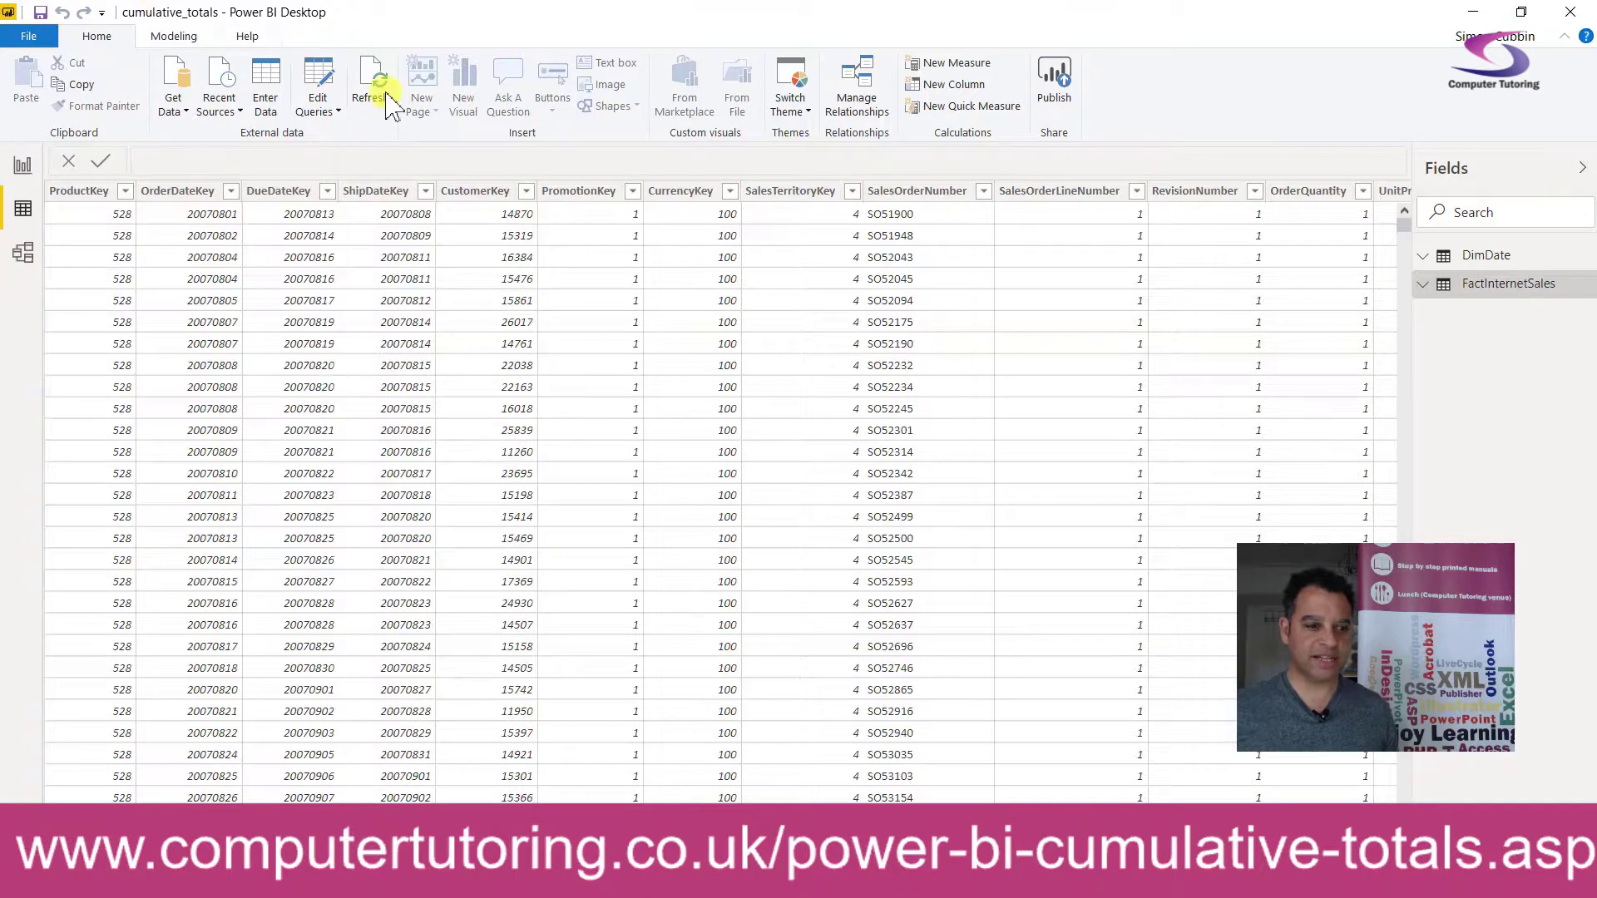
click(23, 252)
drag(510, 197, 503, 203)
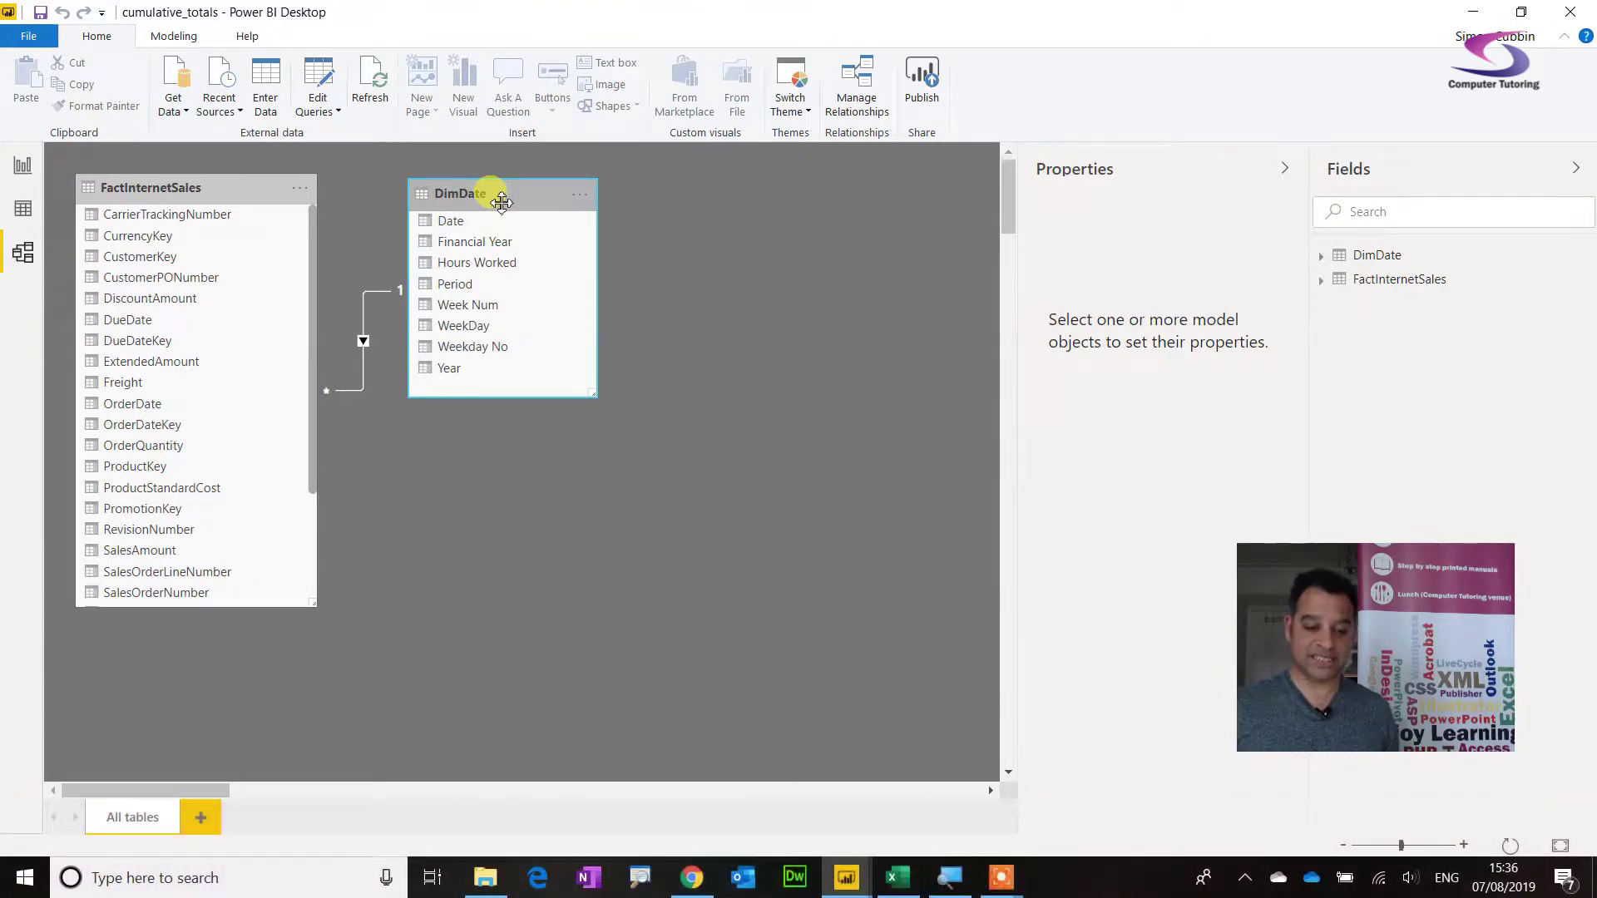
click(899, 877)
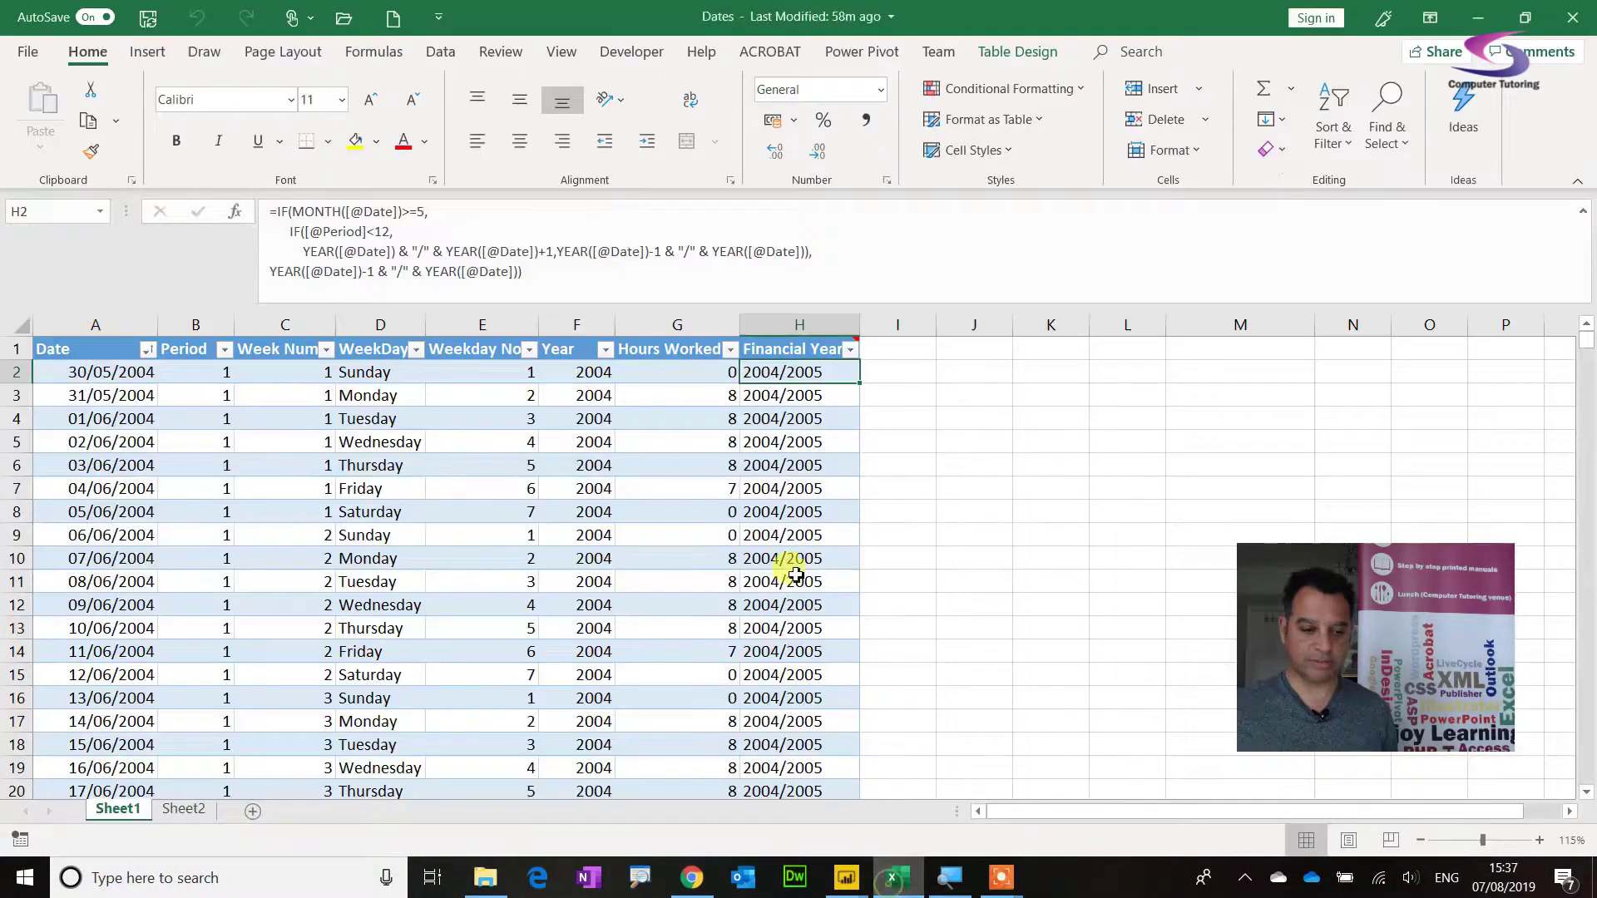
click(1022, 510)
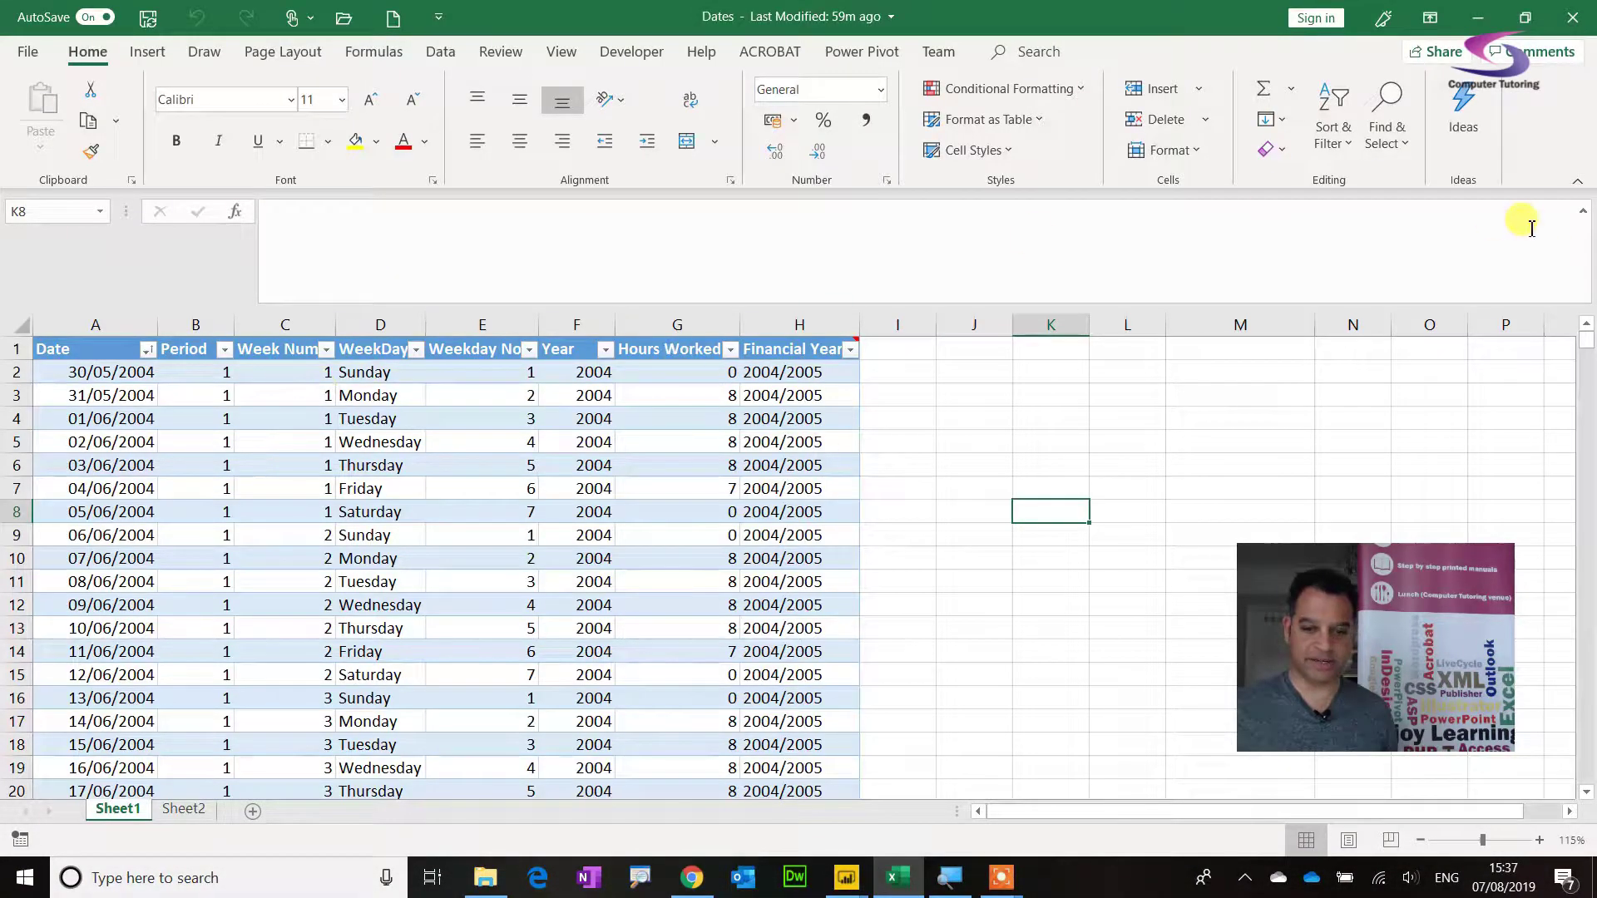
click(1583, 210)
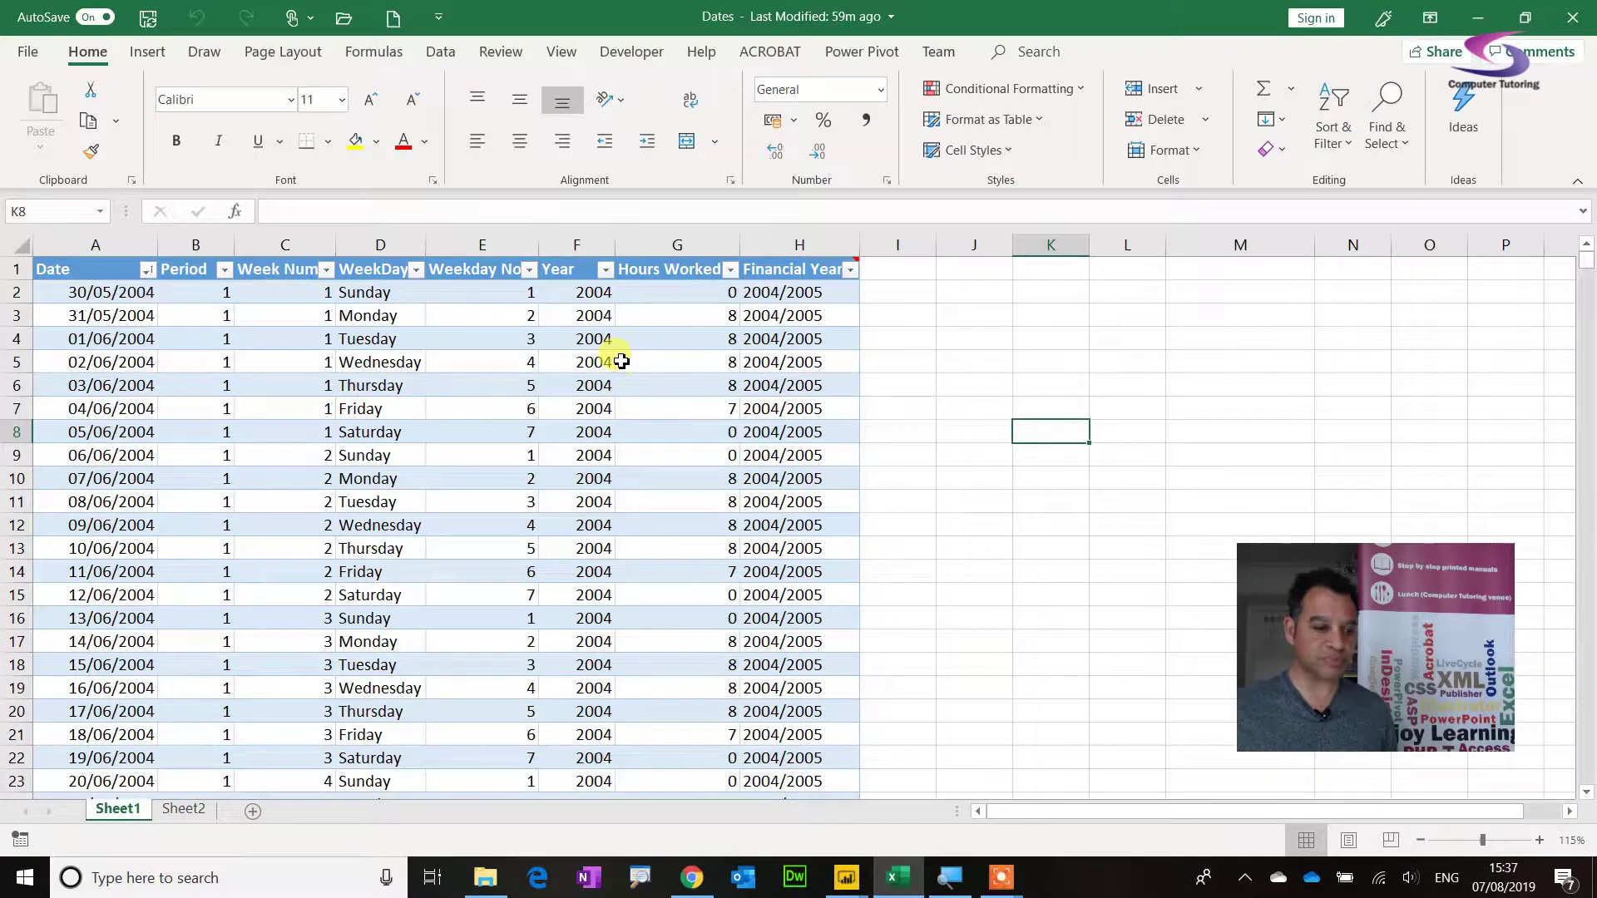
click(127, 312)
click(123, 294)
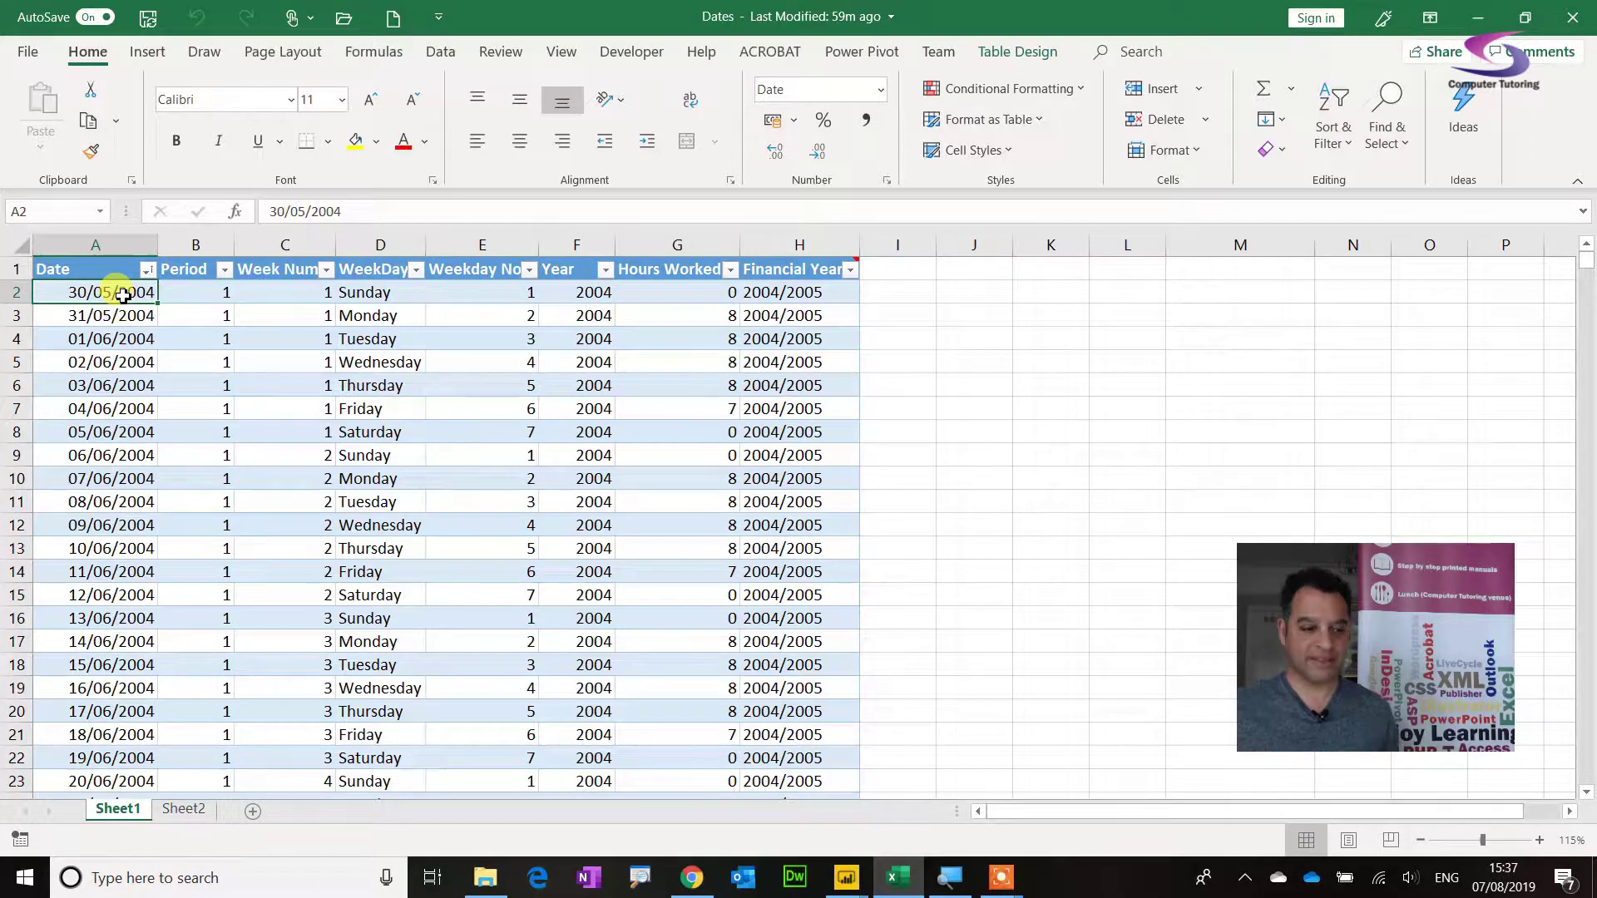
key(ctrl+Down)
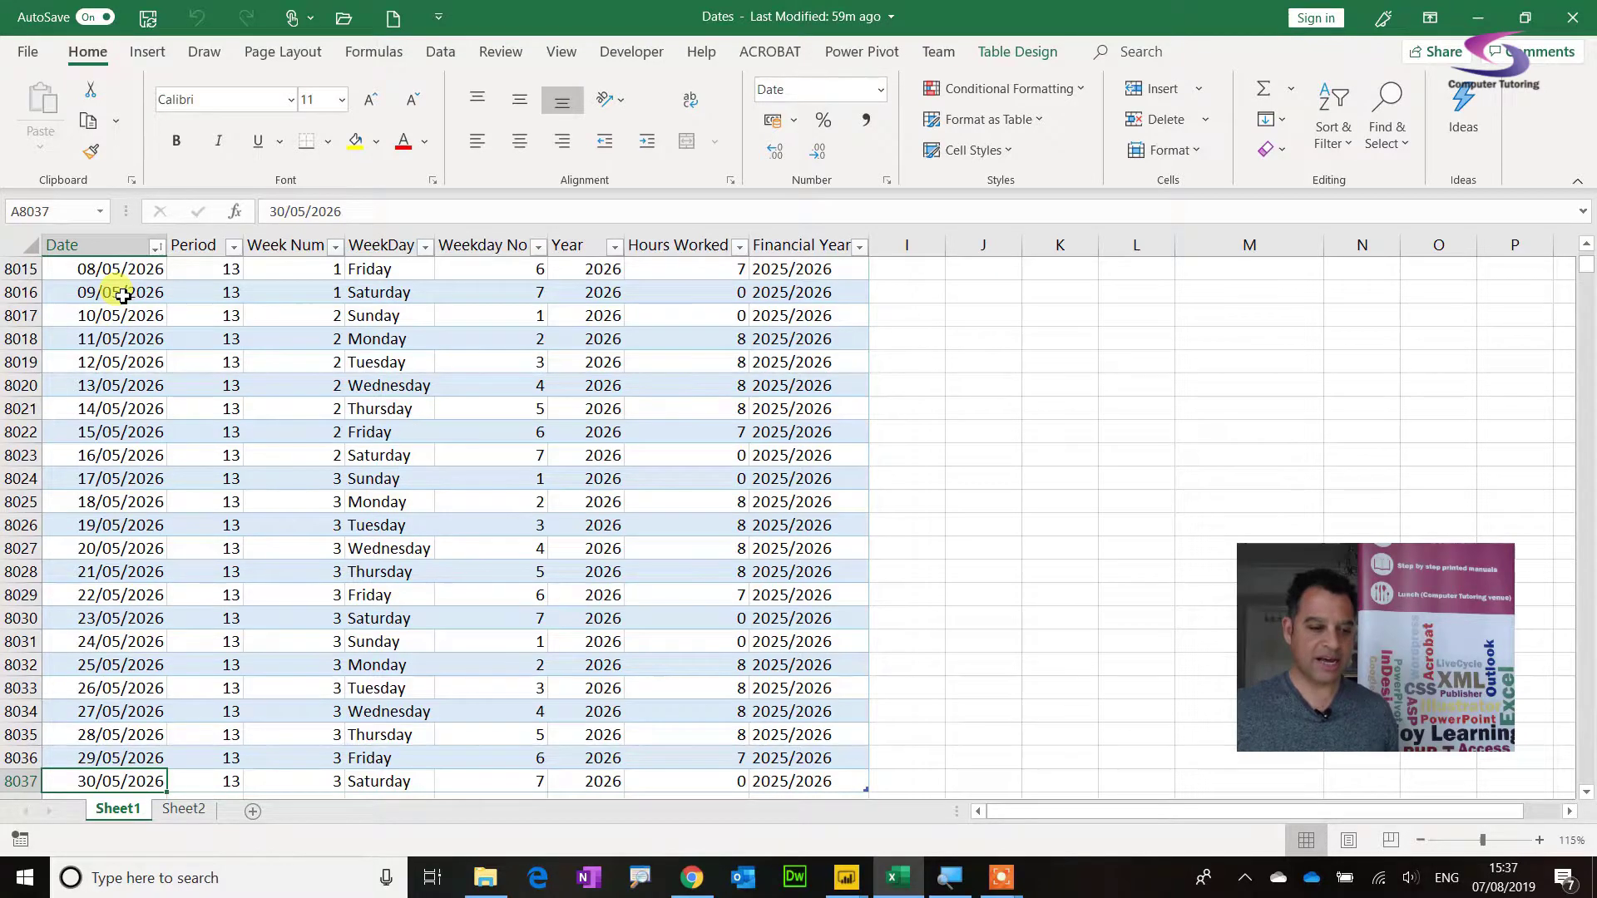
key(ctrl+Up)
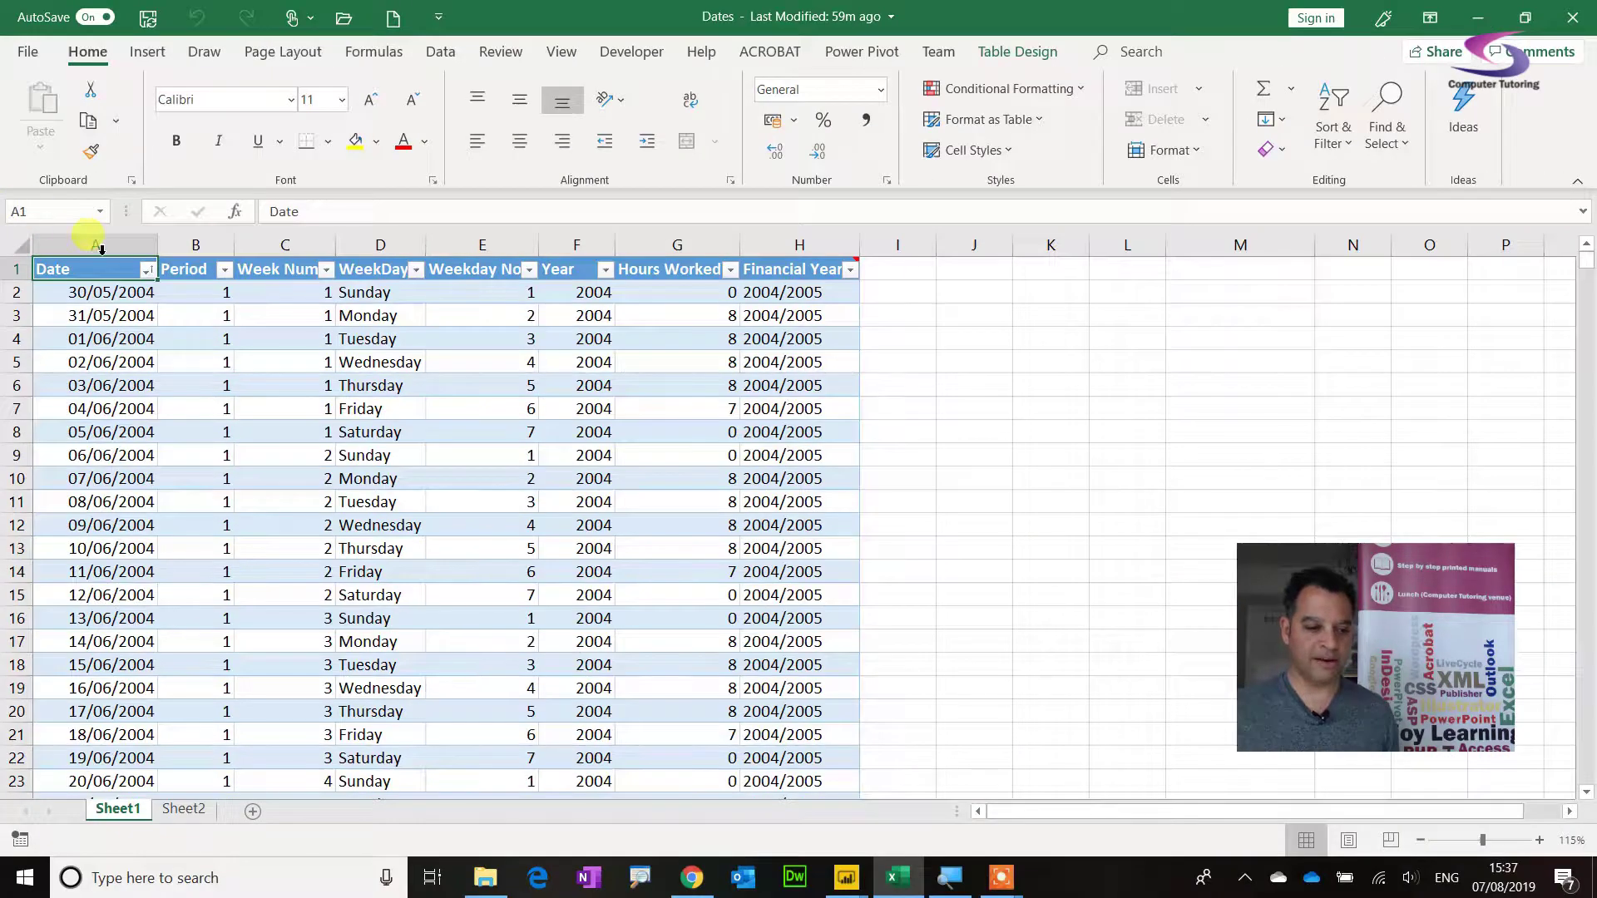
mouse_move(143, 274)
mouse_down()
mouse_move(166, 293)
mouse_move(148, 298)
mouse_up()
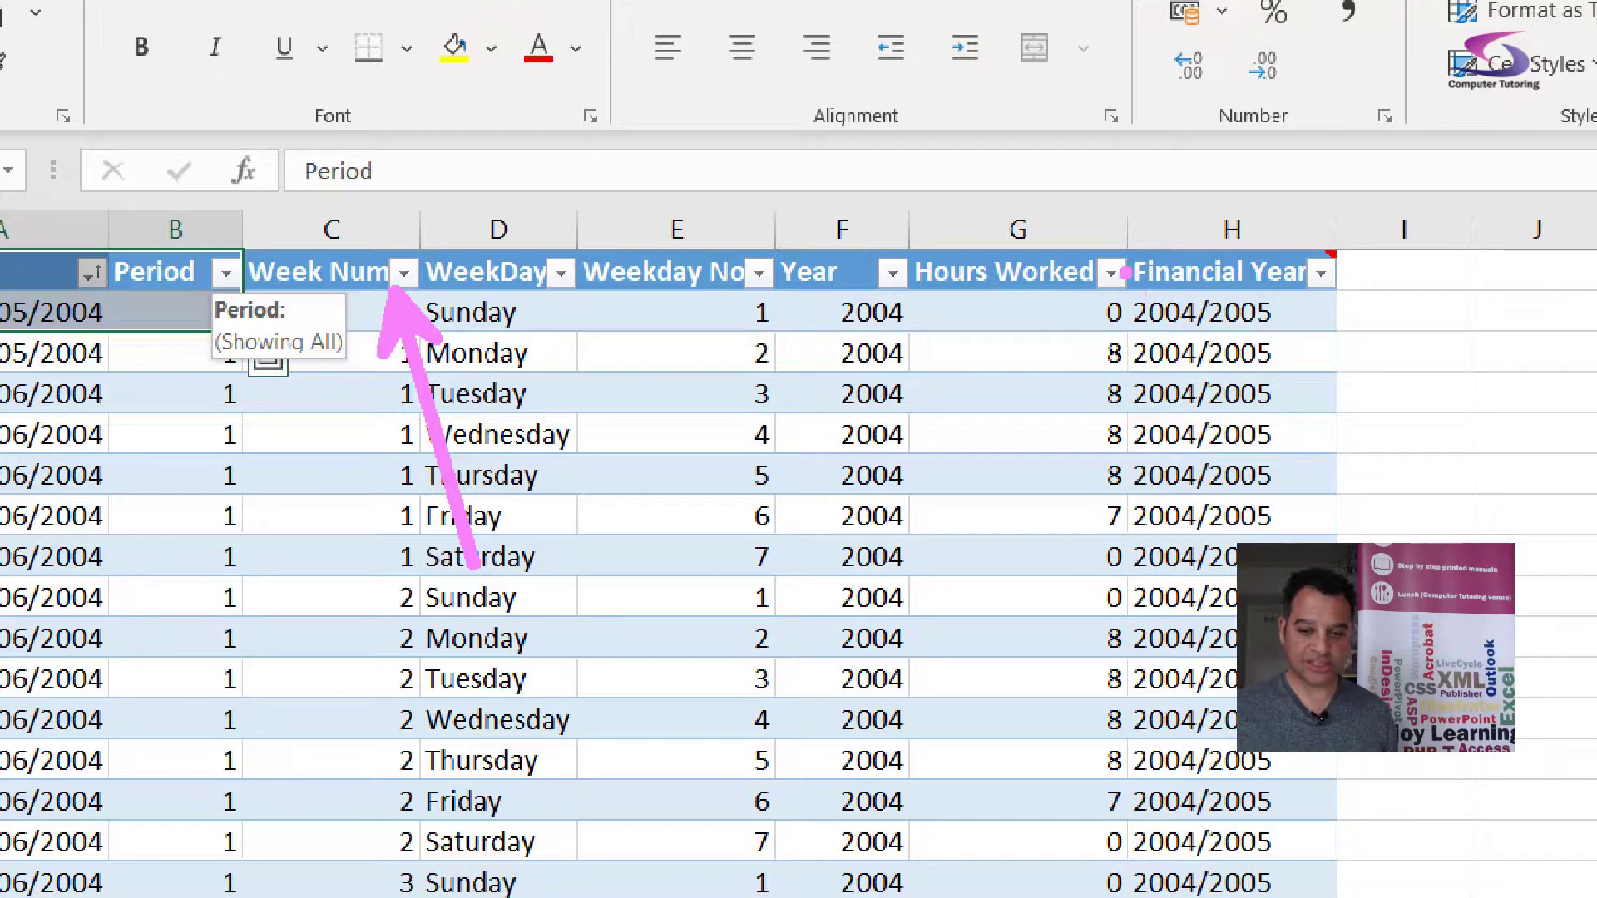
Show the whole multi-line Financial Year IF formula in cell H2, then return to Power BI Desktop.
drag(1119, 264, 1352, 346)
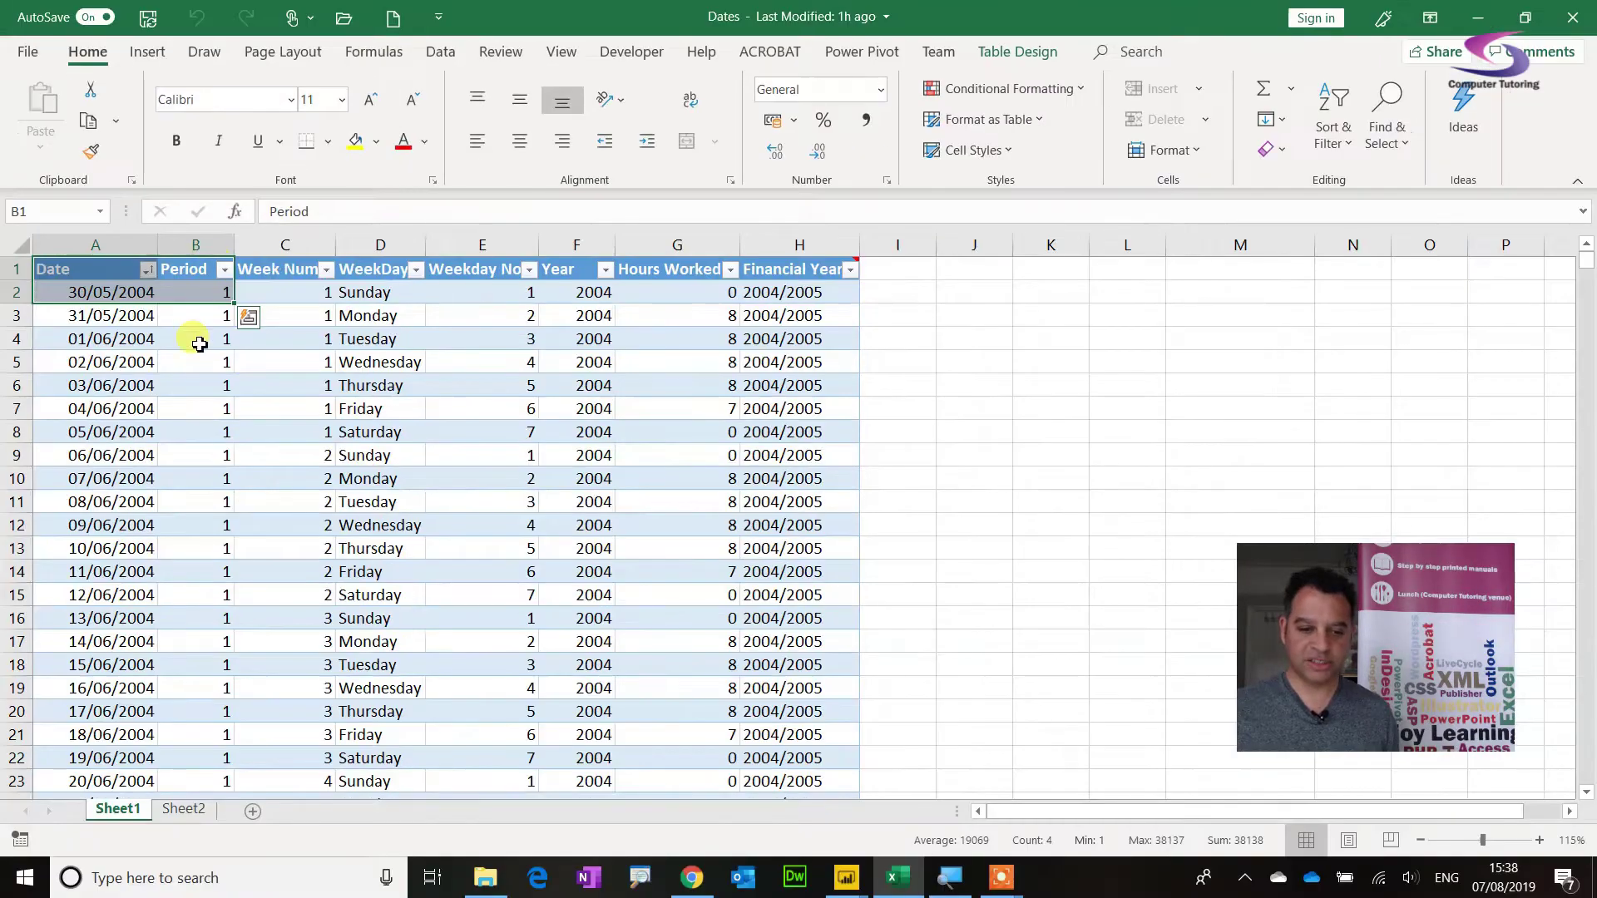
click(1219, 311)
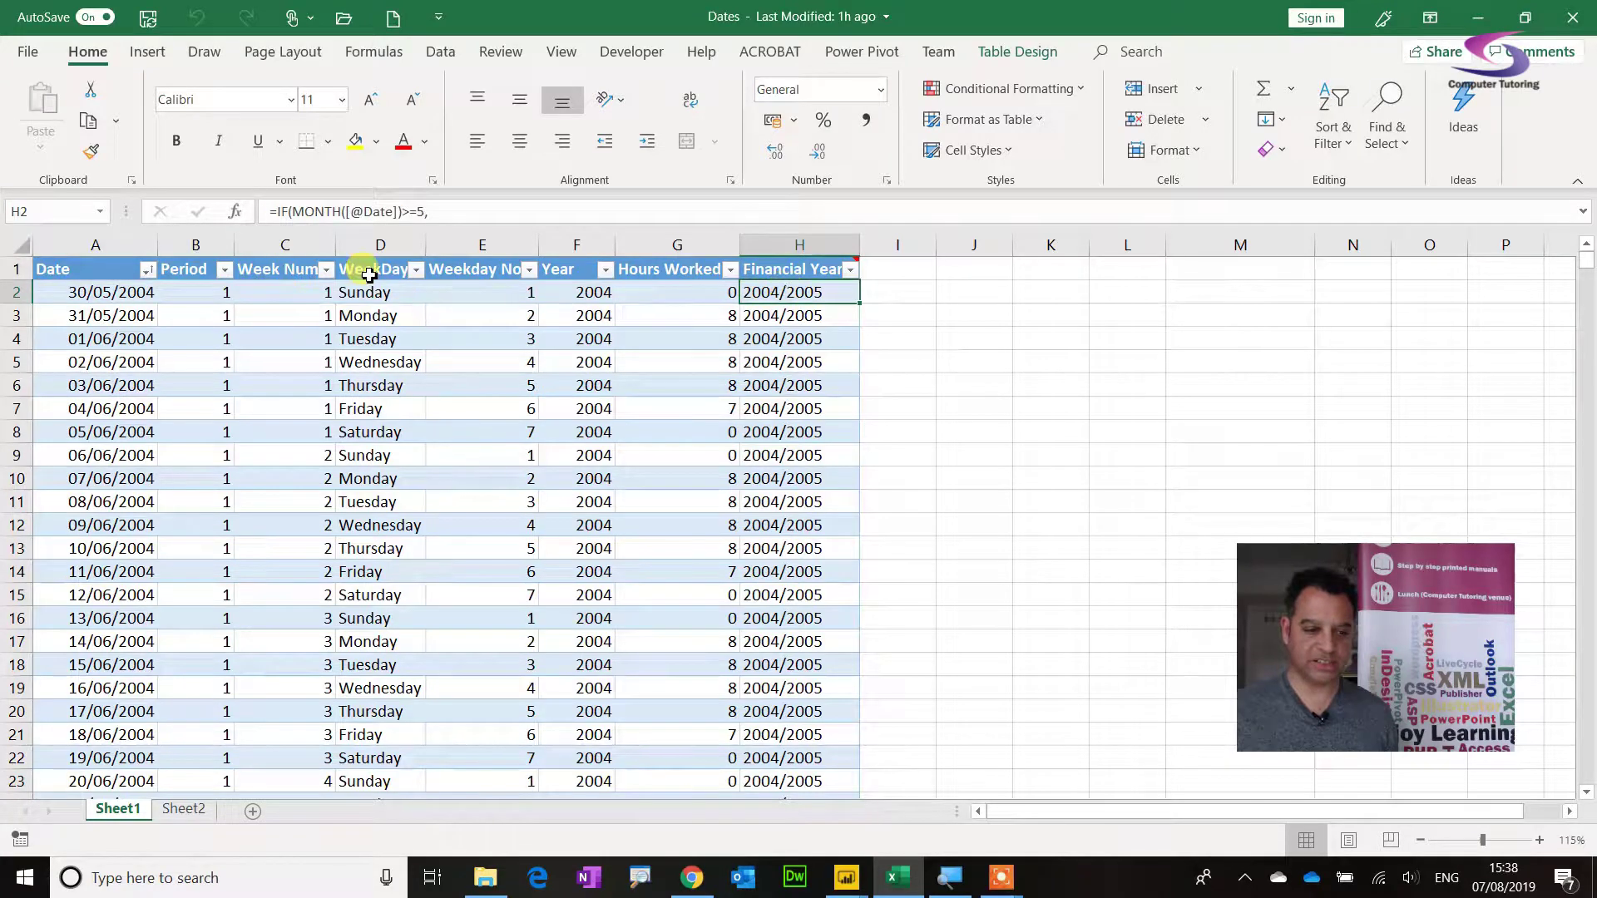
click(1583, 211)
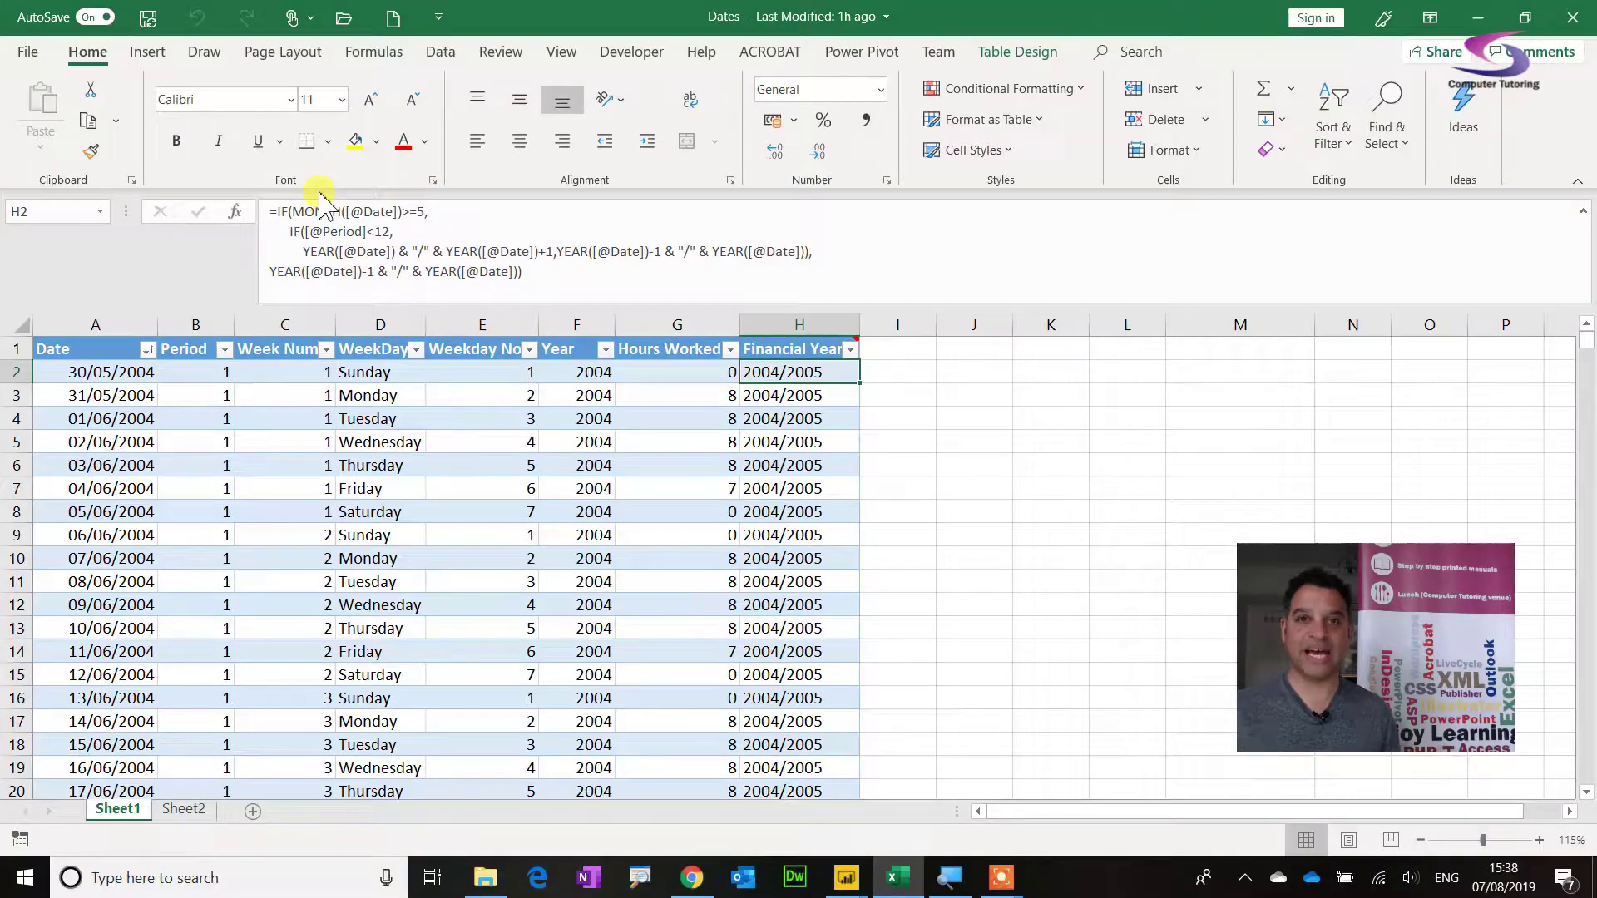
key(alt+Tab)
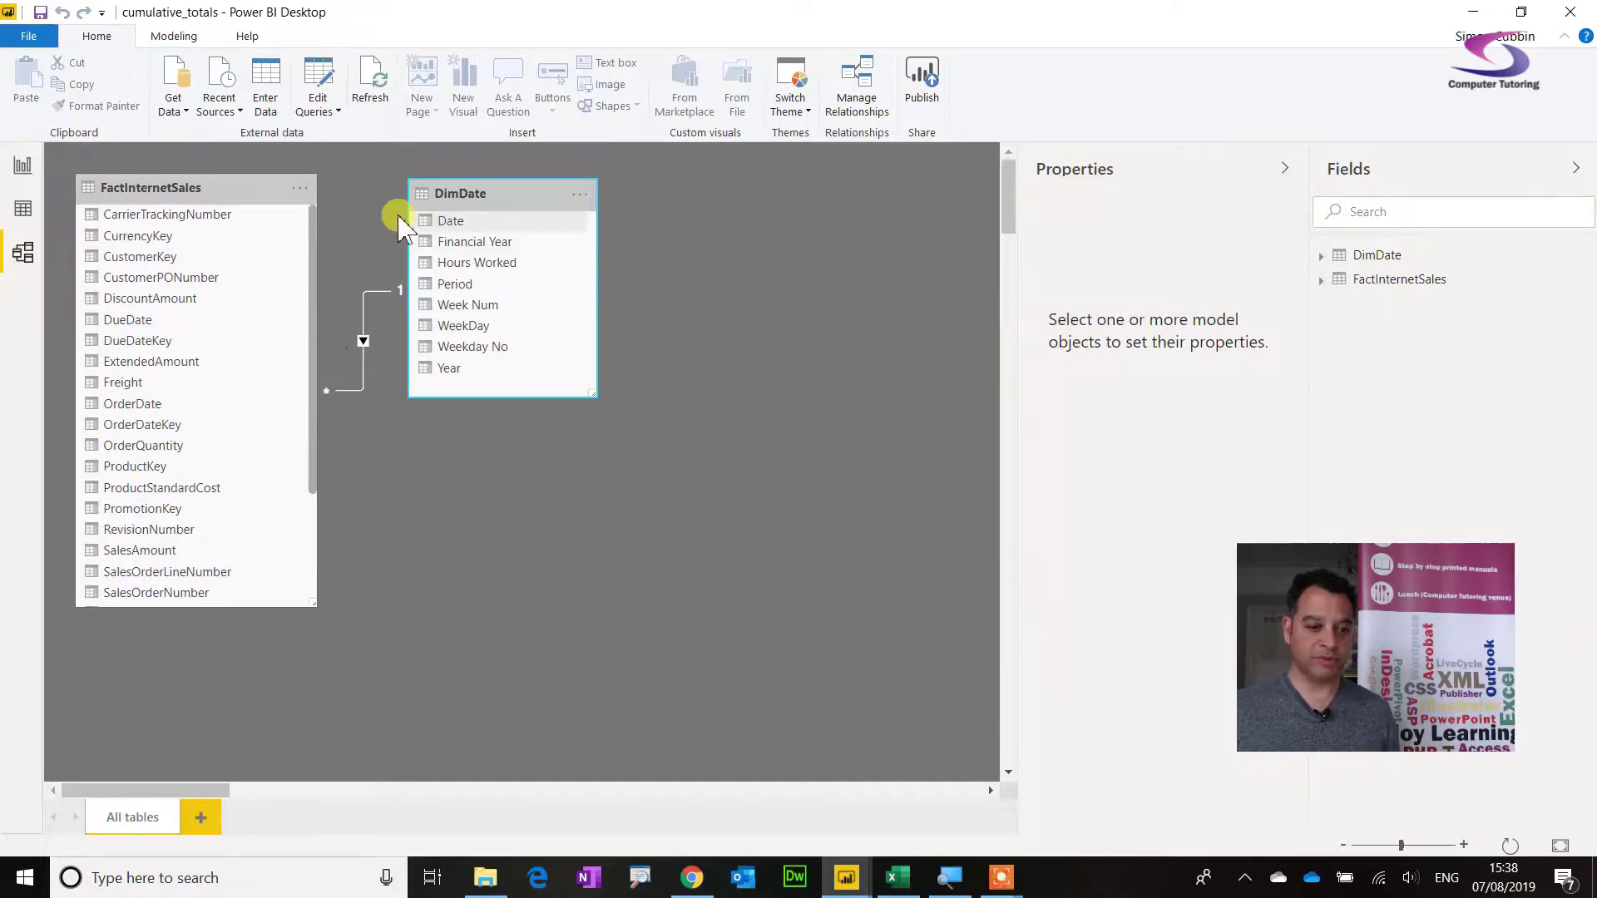
Go to Report view, collapse the Filters pane, and insert an empty Matrix visual on Page 1.
drag(475, 205, 501, 201)
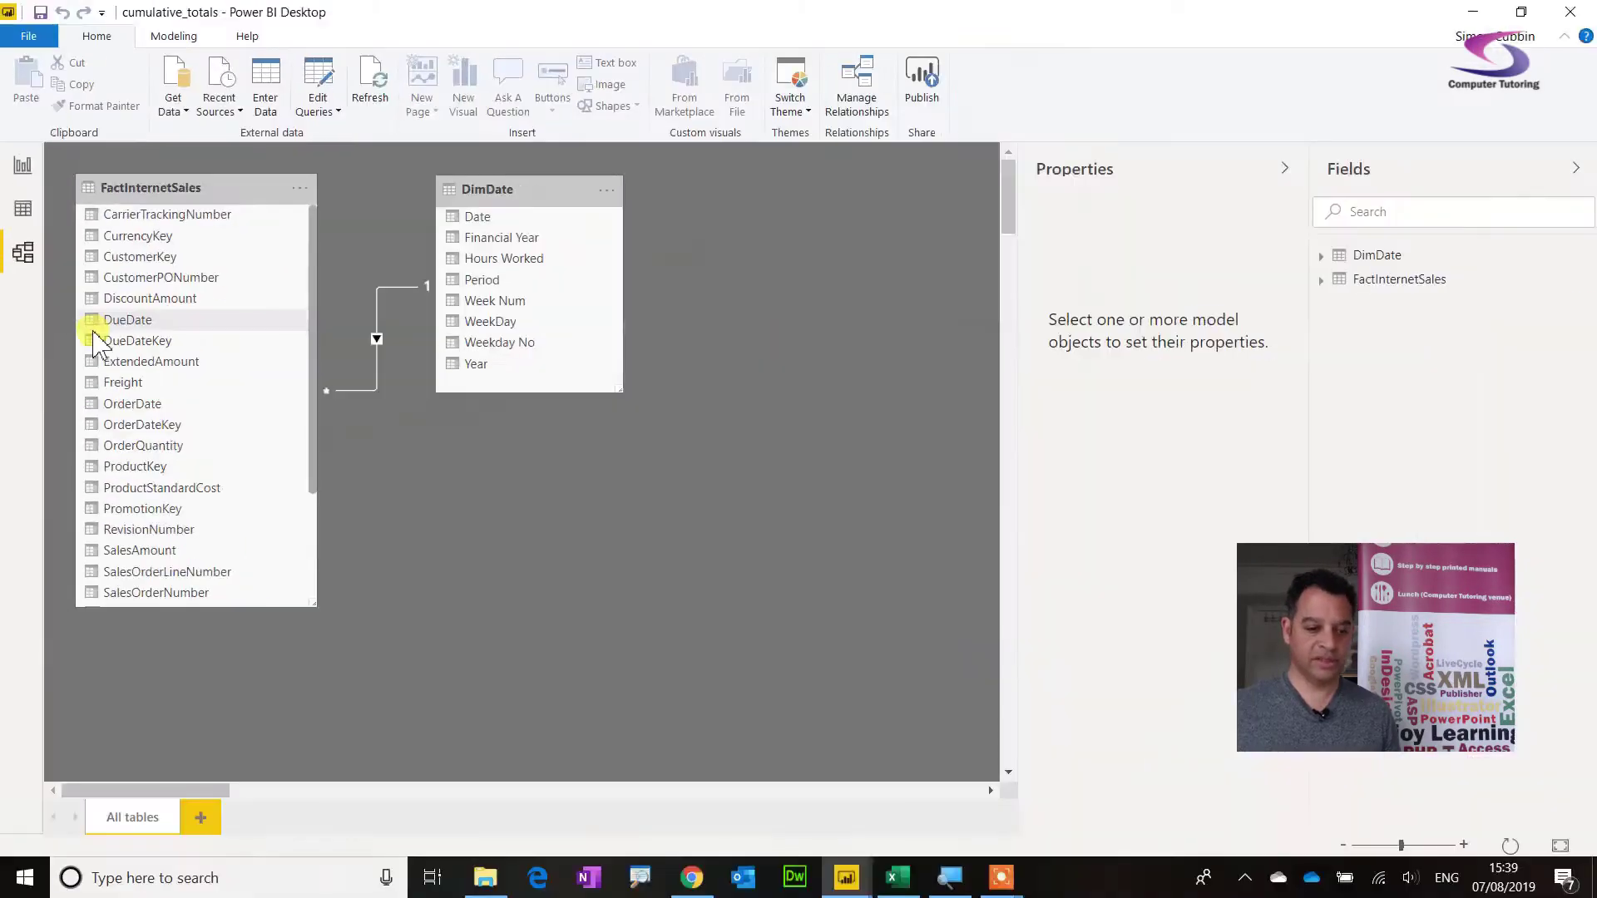
click(22, 169)
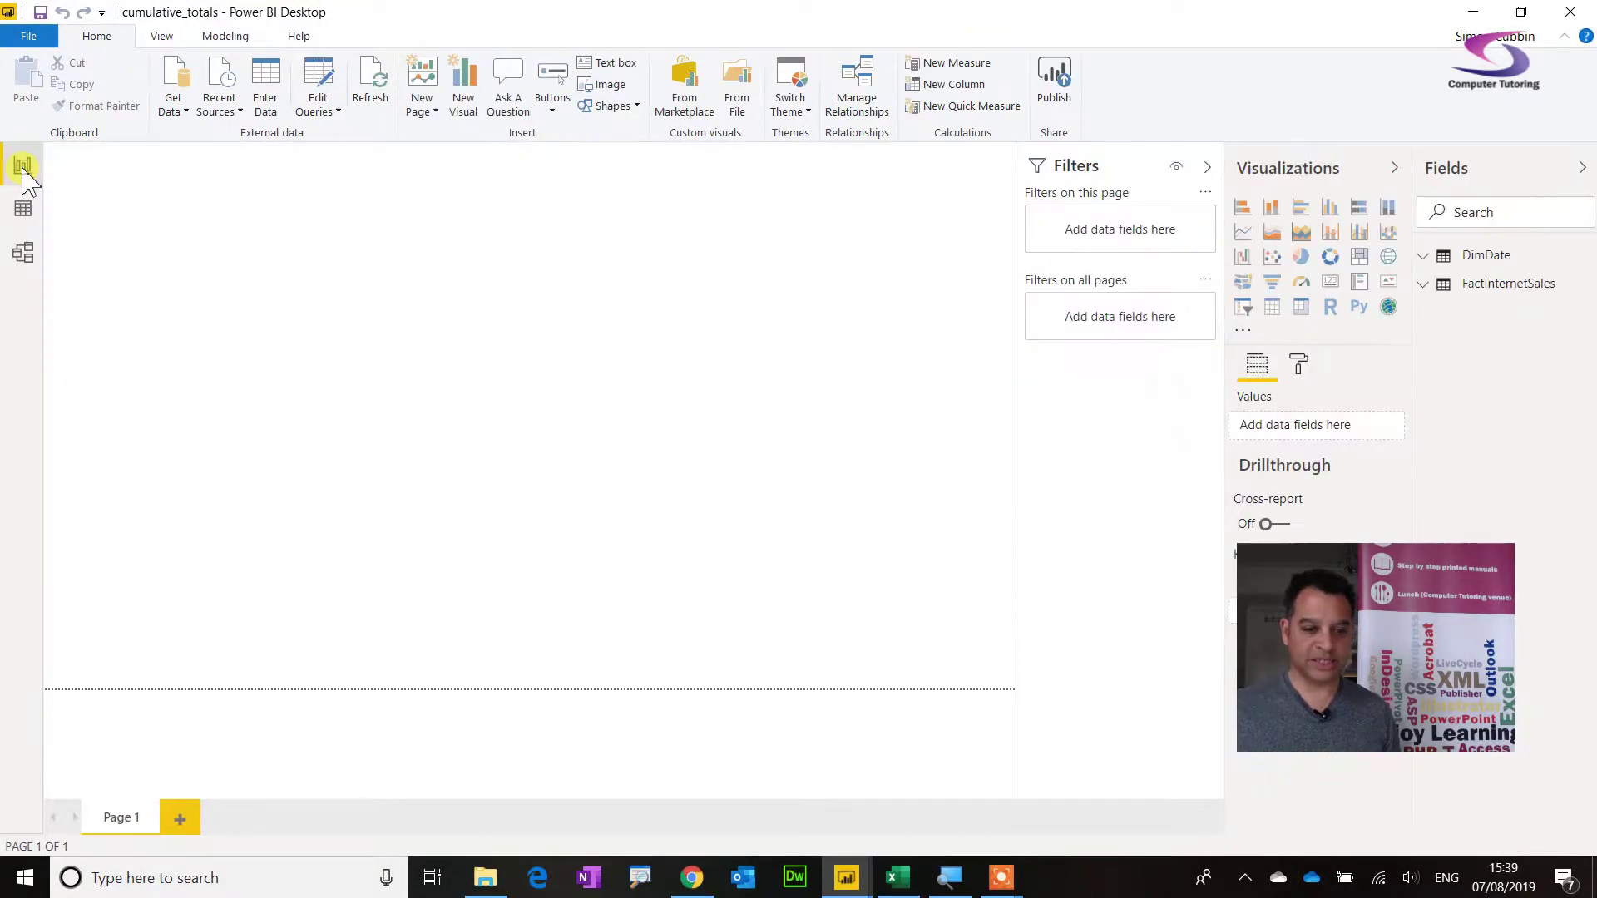
click(1207, 169)
drag(1413, 699, 1463, 786)
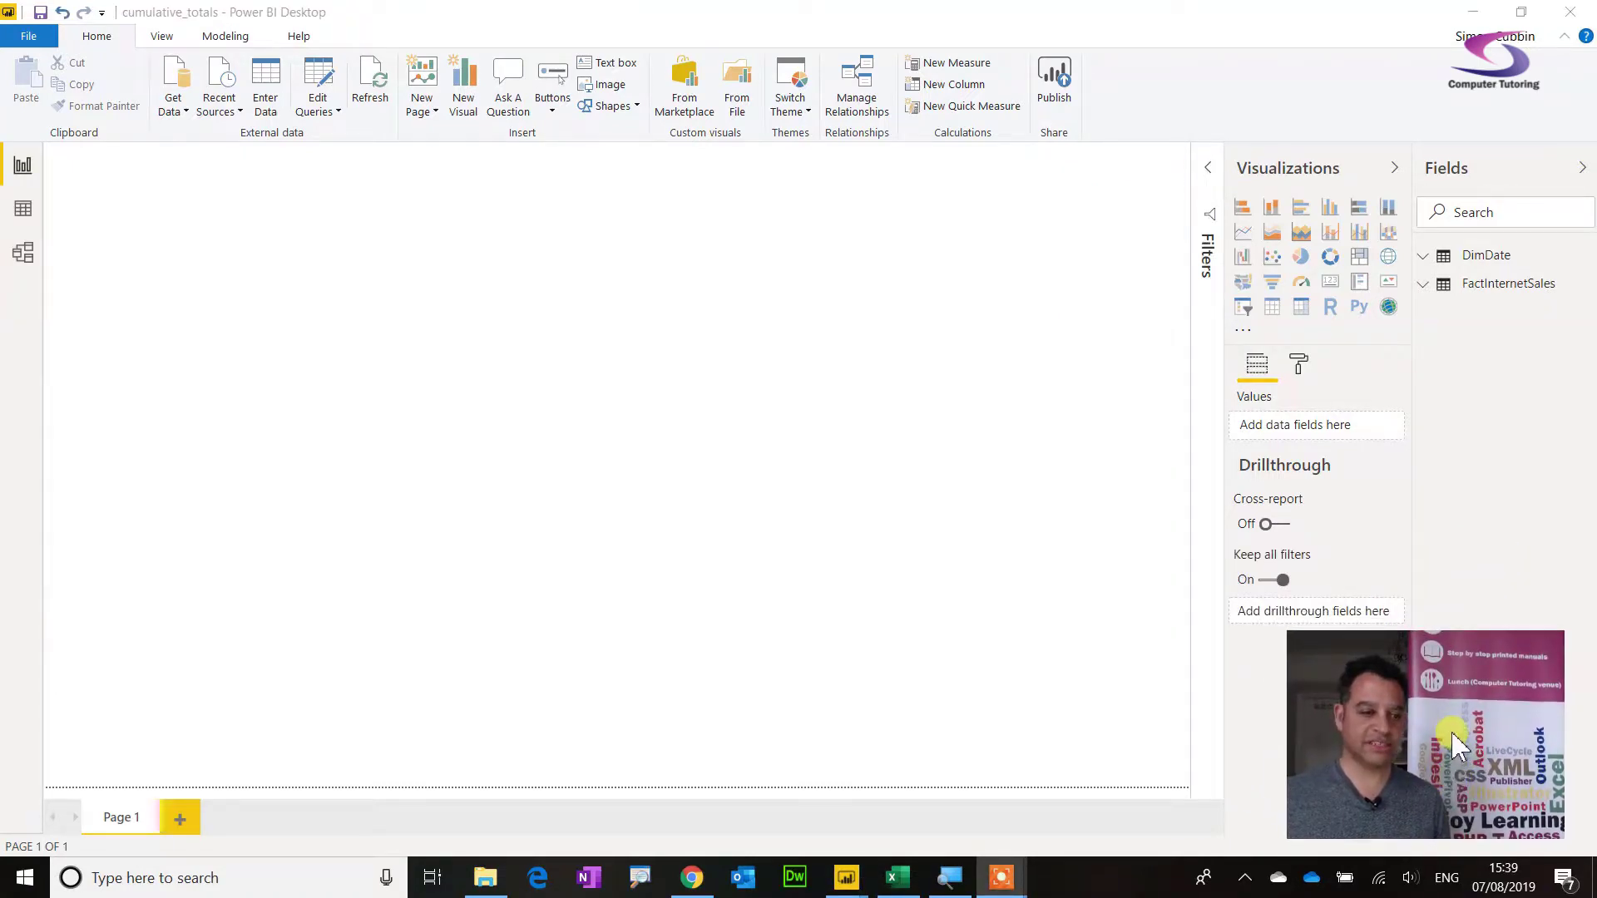
click(1300, 307)
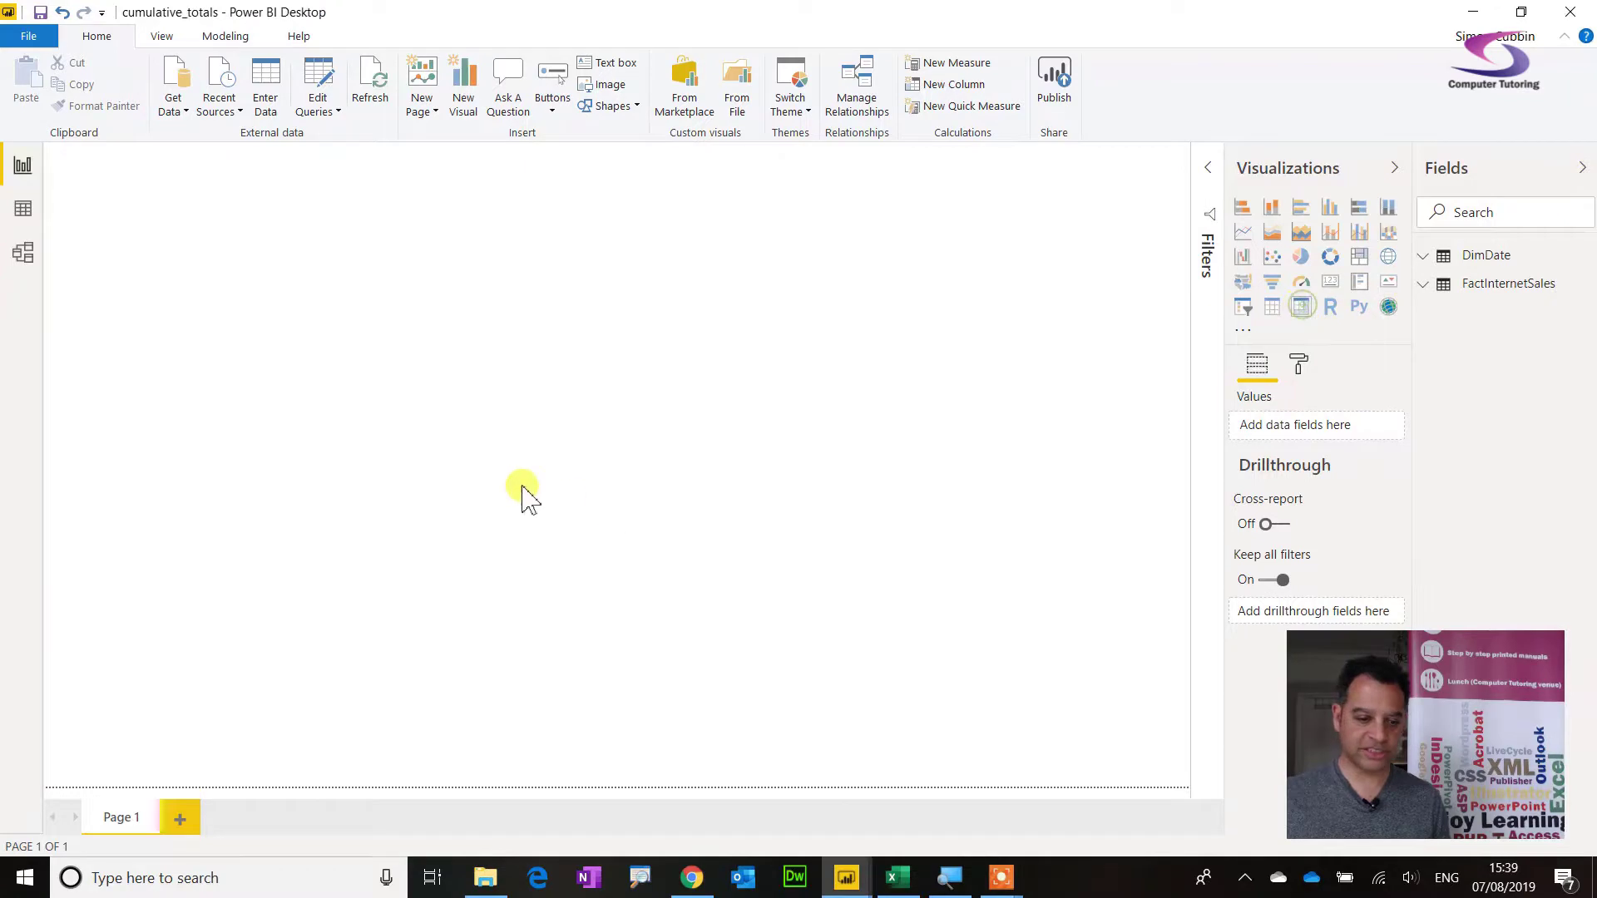
Enlarge the matrix, put DimDate Financial Year then Period in Rows, and expand all levels.
drag(301, 387, 622, 710)
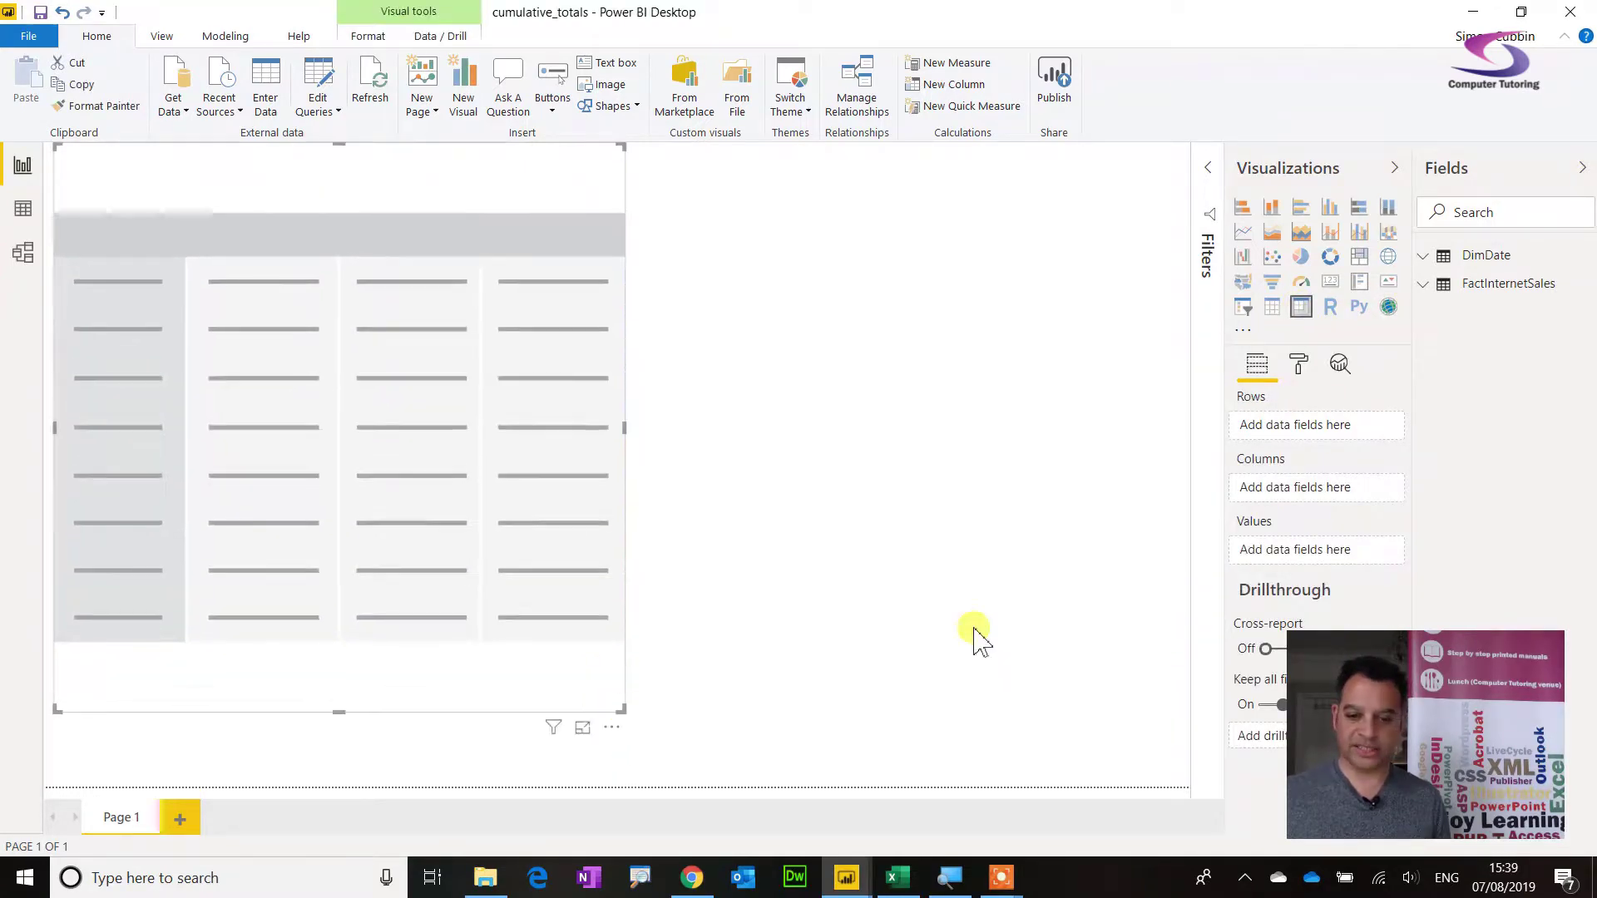
click(1424, 257)
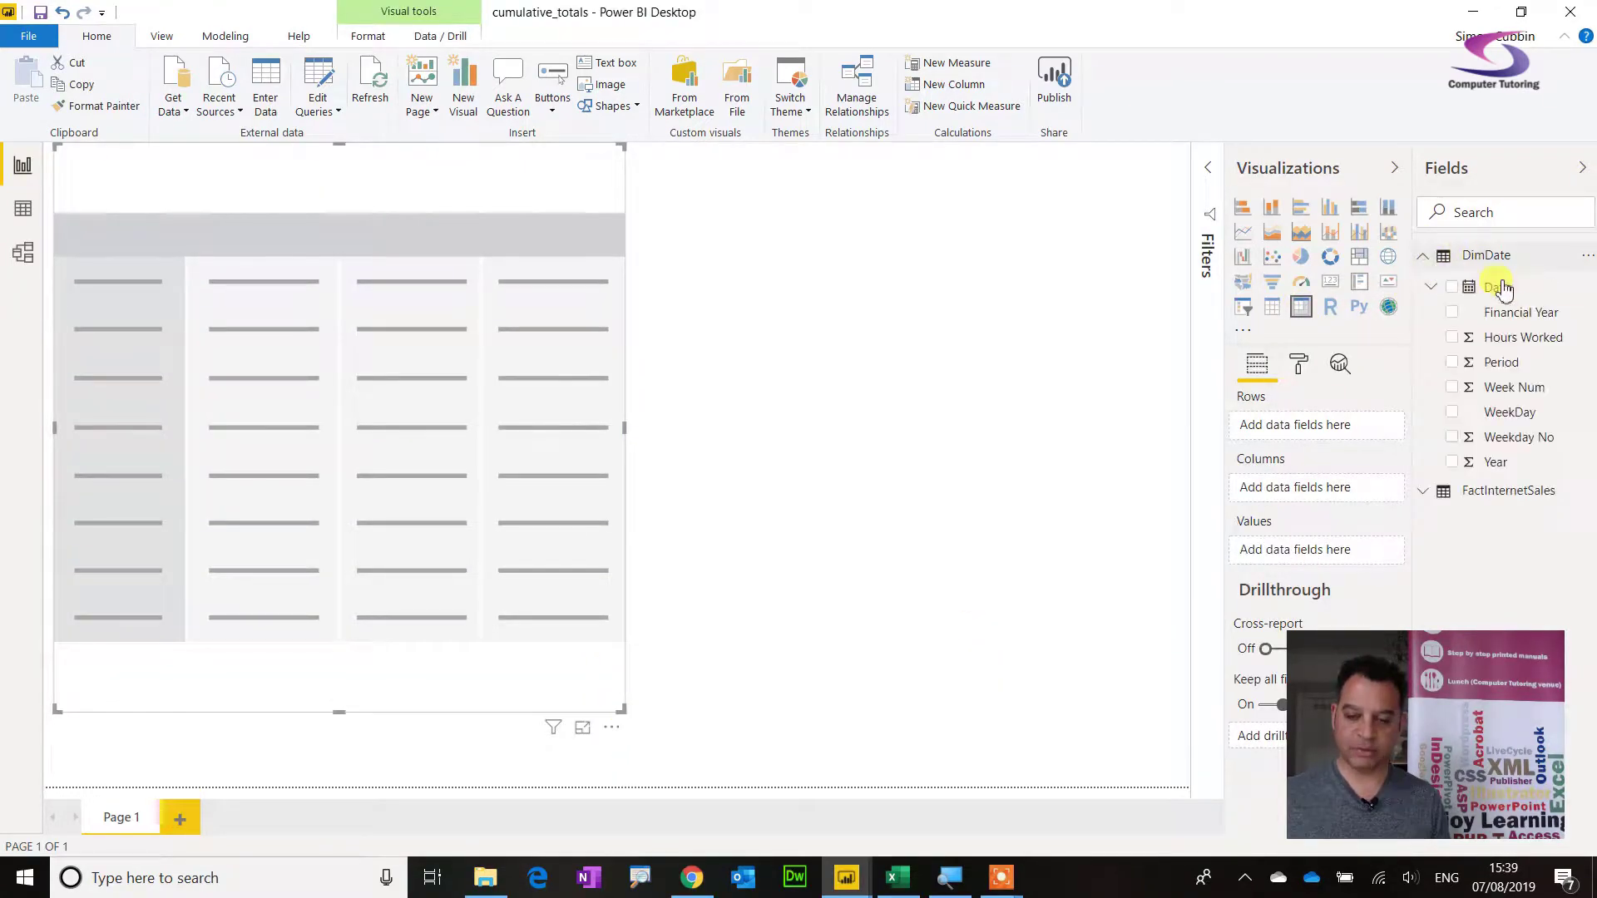
drag(1503, 313, 1344, 441)
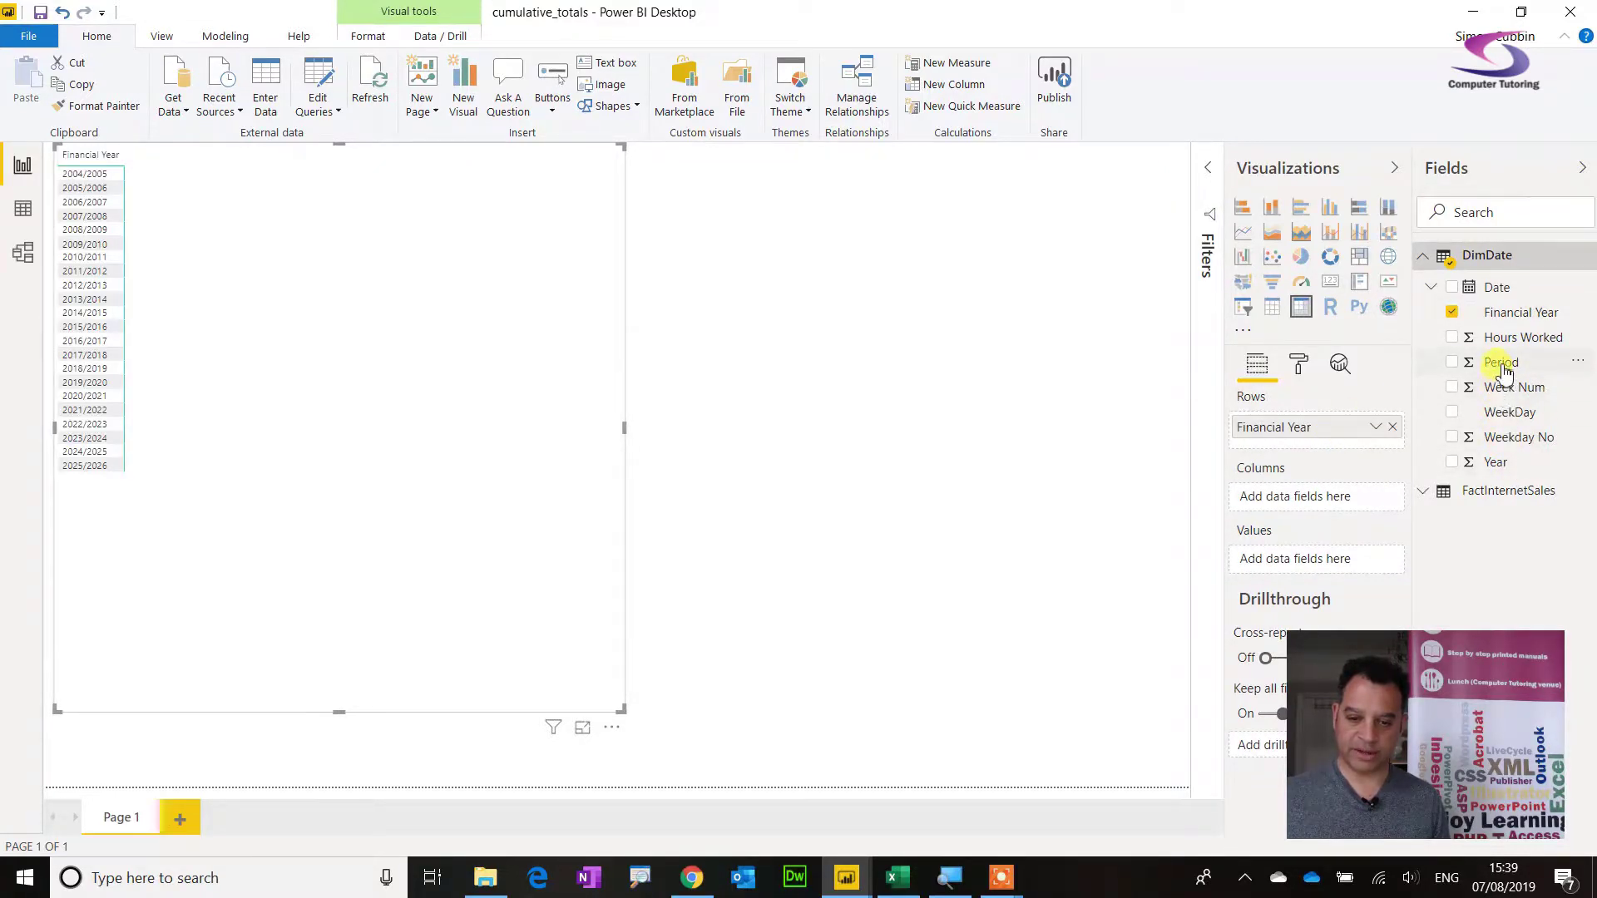
drag(1504, 372, 1345, 449)
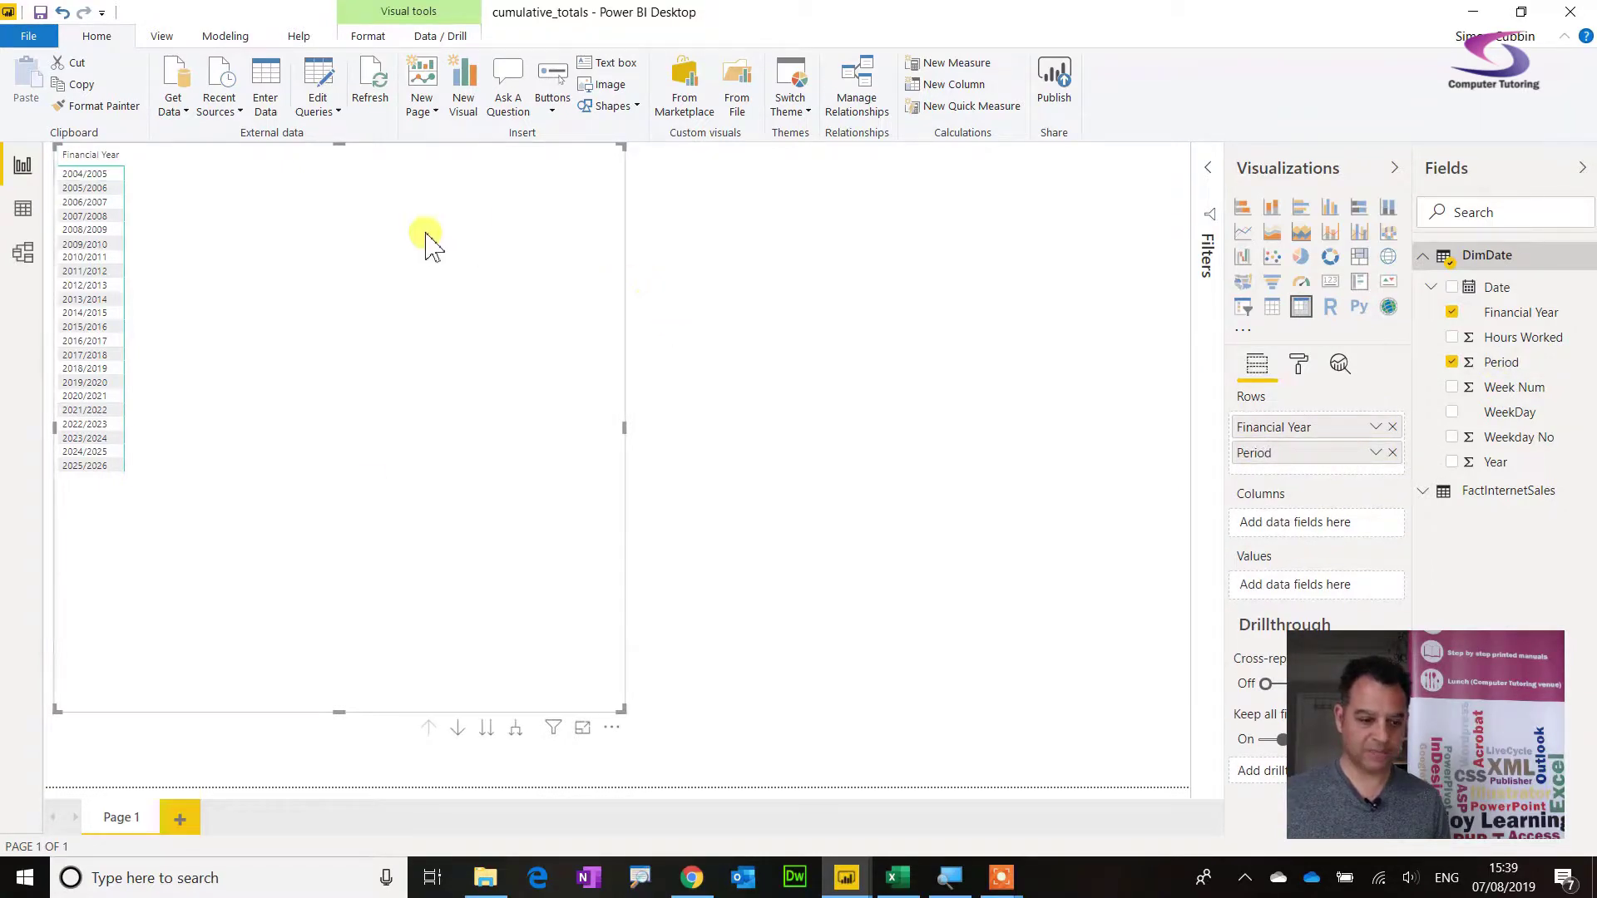
click(516, 729)
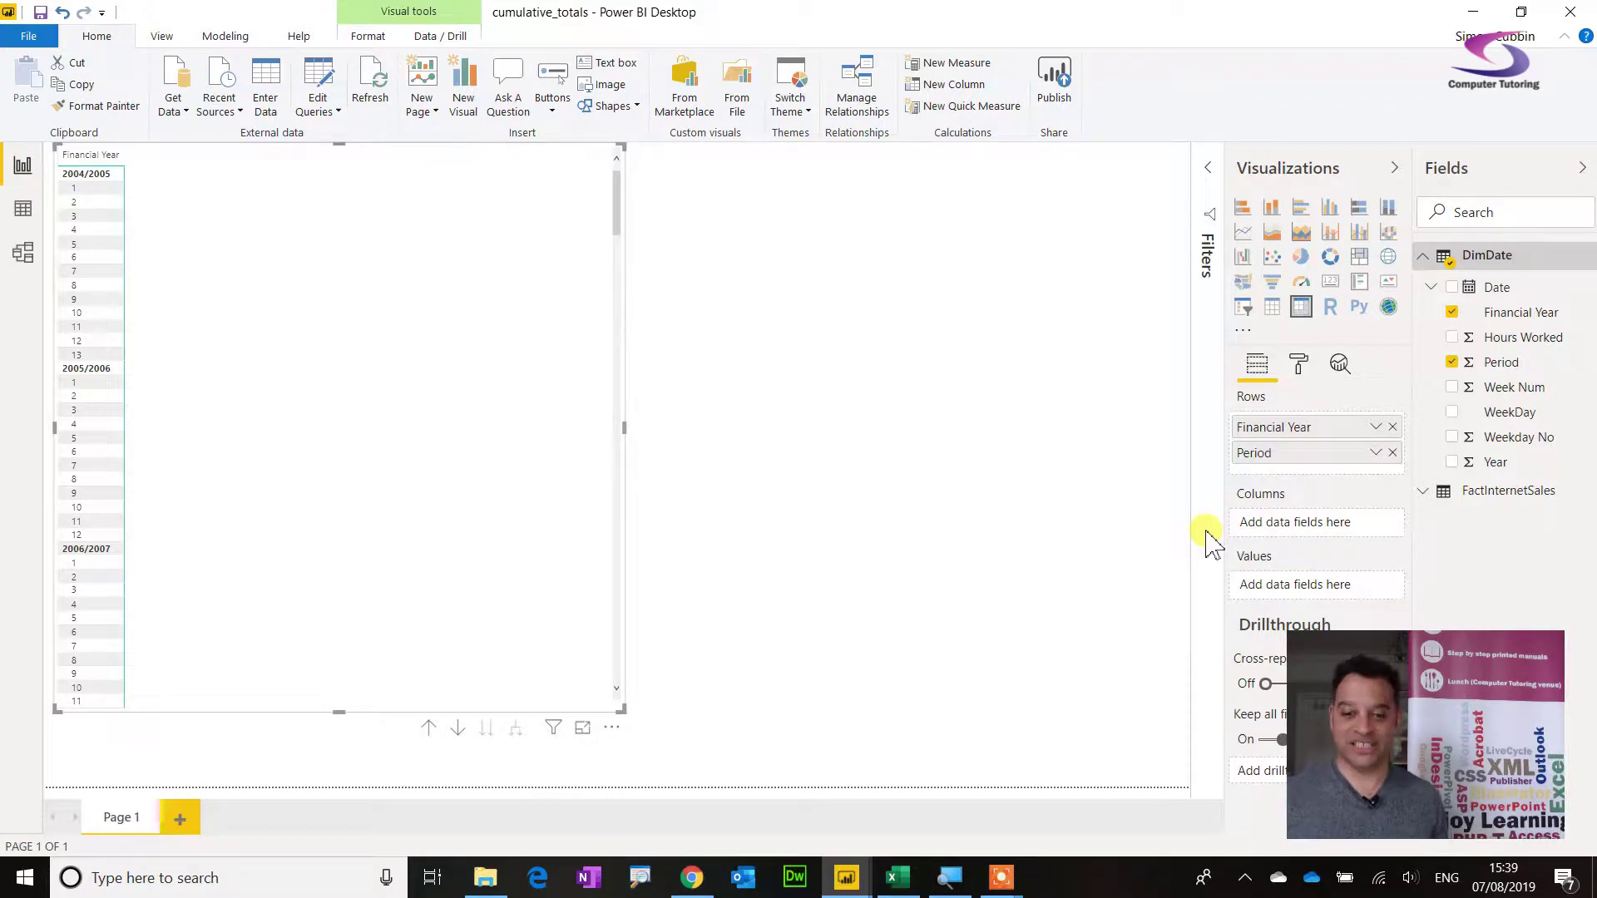
click(1422, 259)
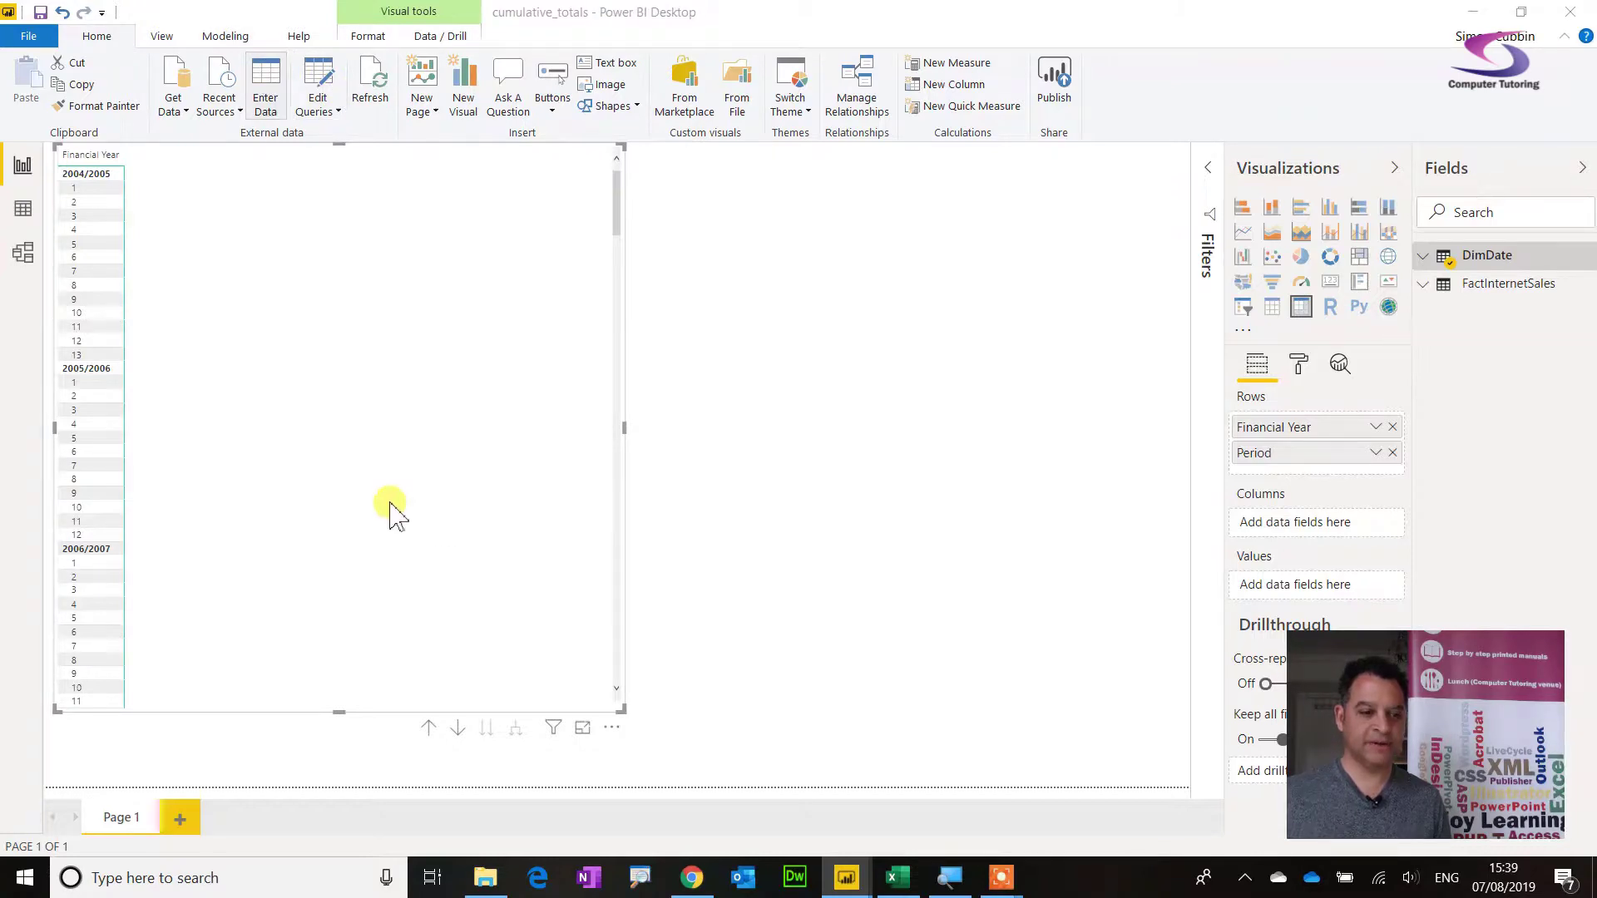
Enter a new data table named KeyMeasures, load it, and bring up its options menu.
click(266, 106)
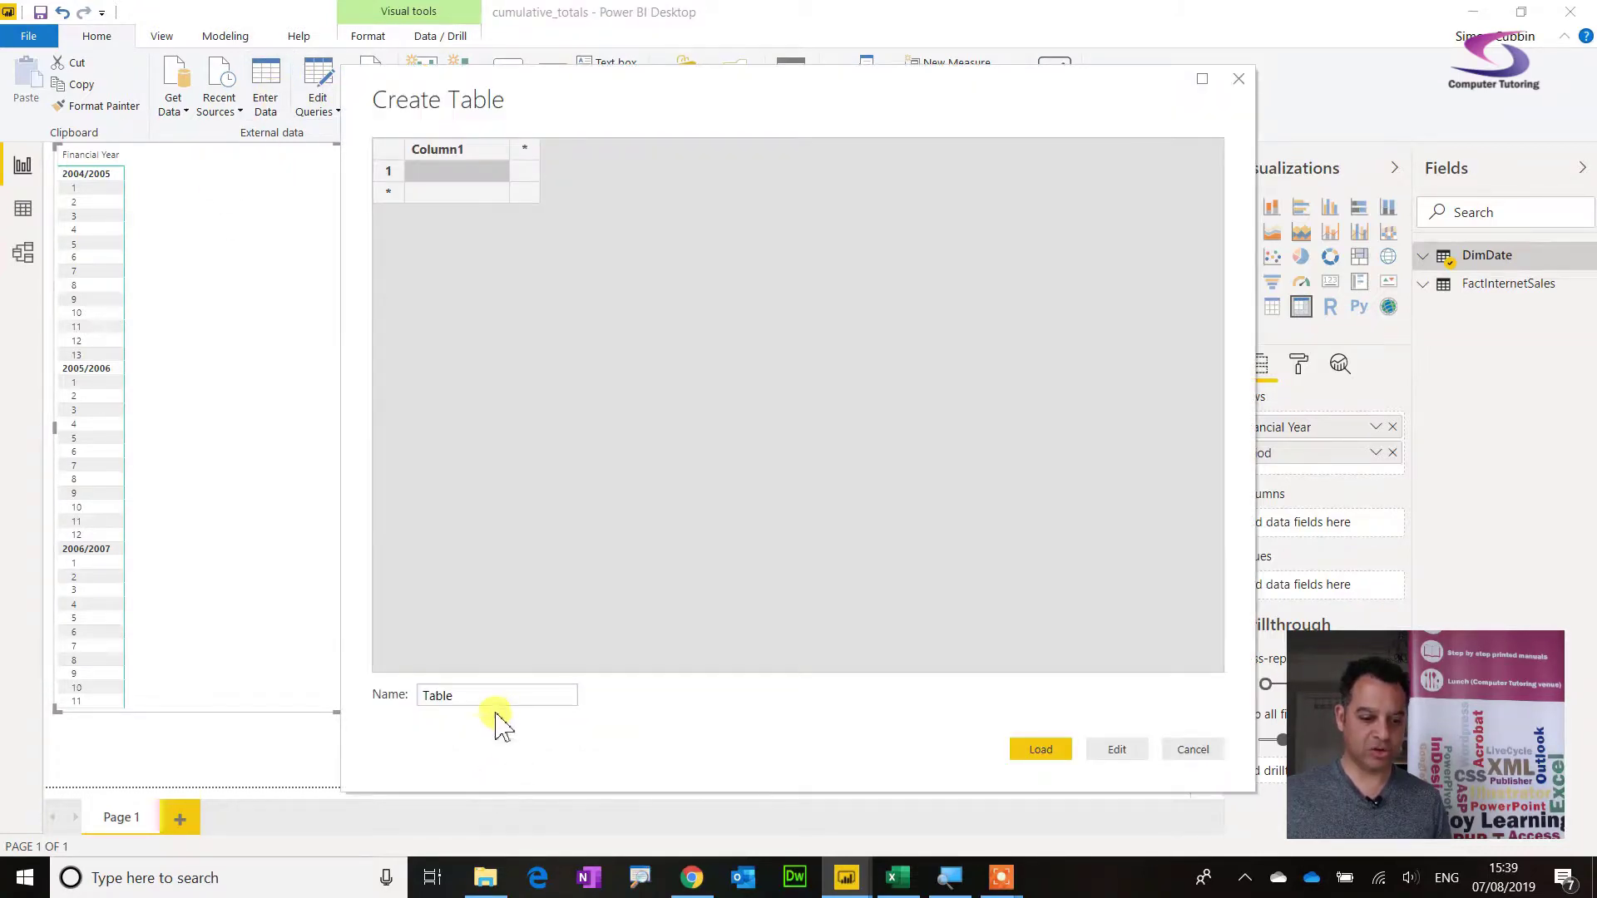
click(494, 697)
drag(493, 697, 392, 702)
text(m)
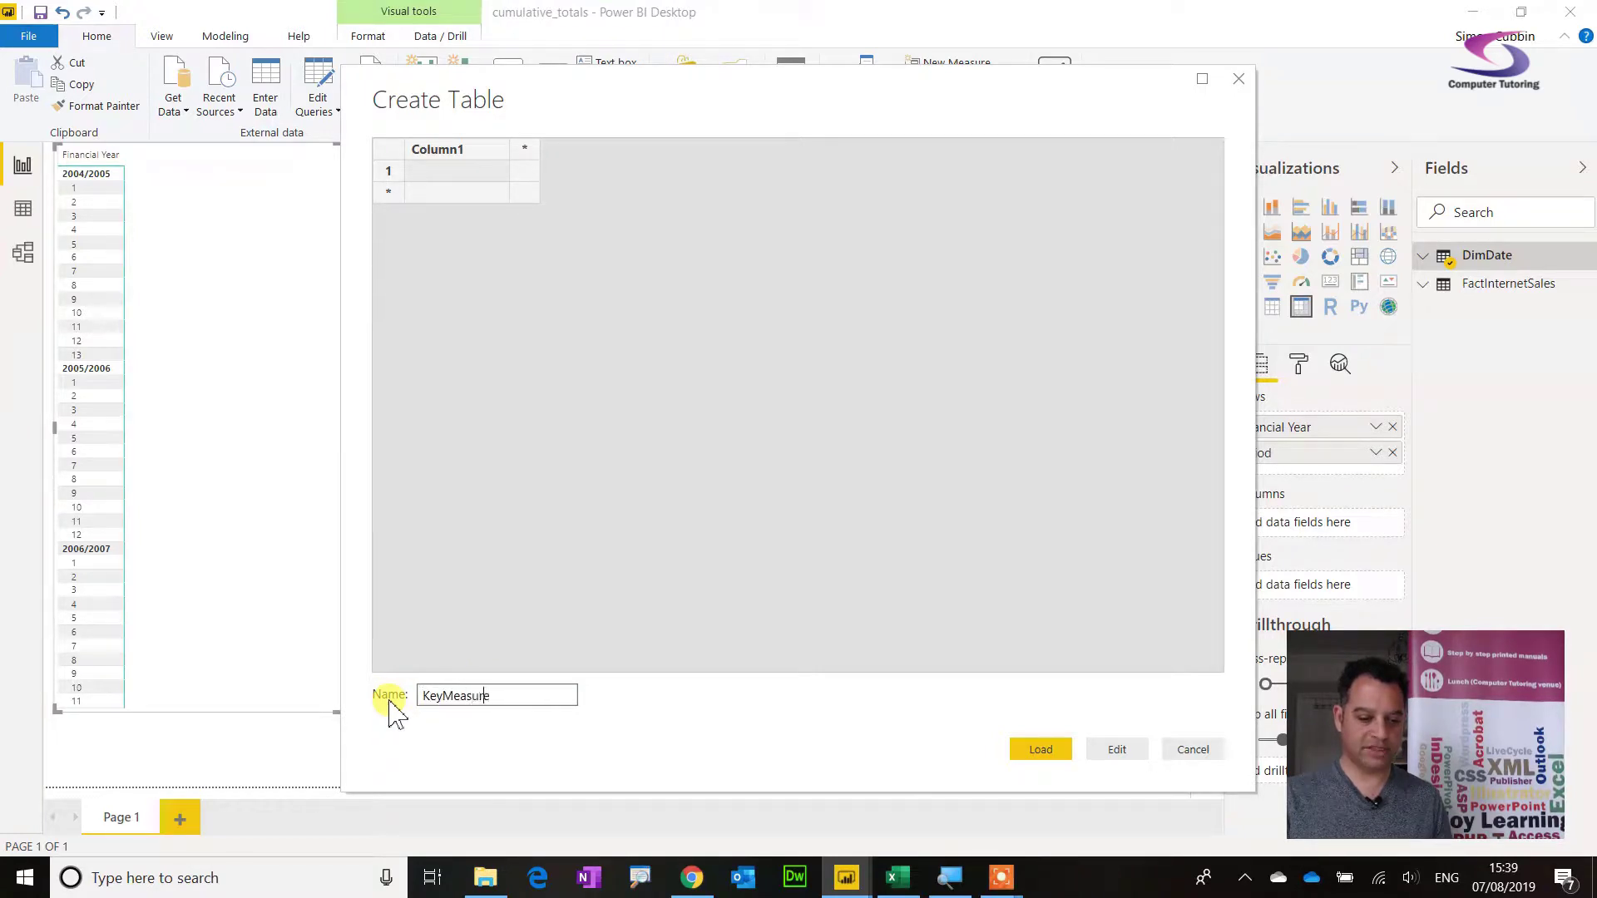
key(Return)
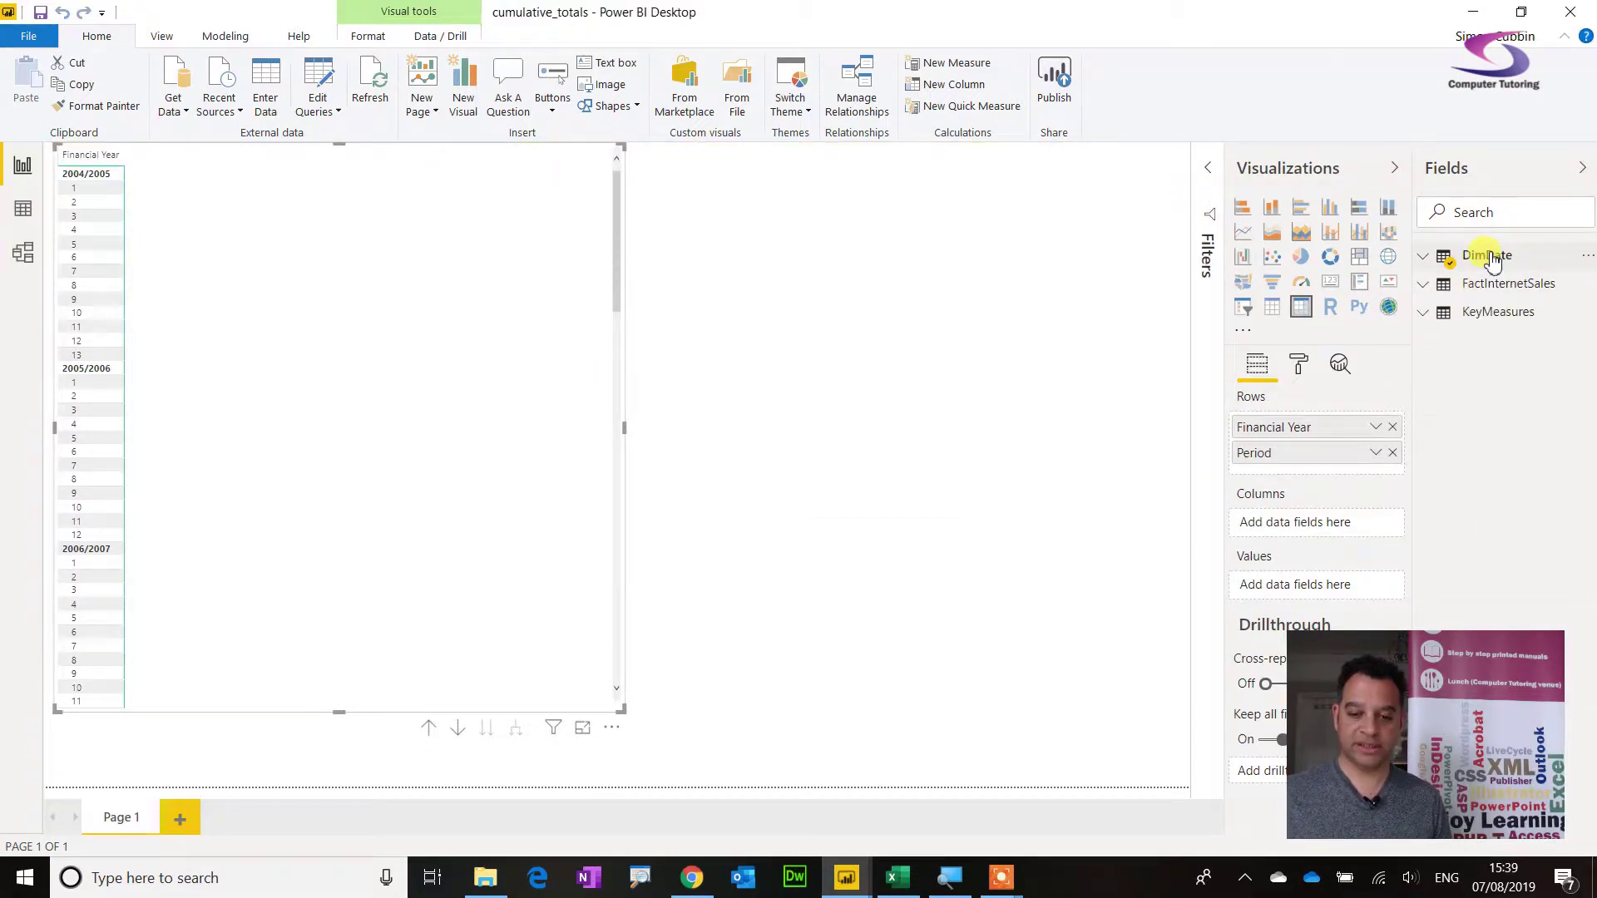
right_click(1481, 321)
Create measure TotalRevenue = SUM(FactInternetSales[SalesAmount]) in KeyMeasures, formatted as £ currency.
click(1484, 341)
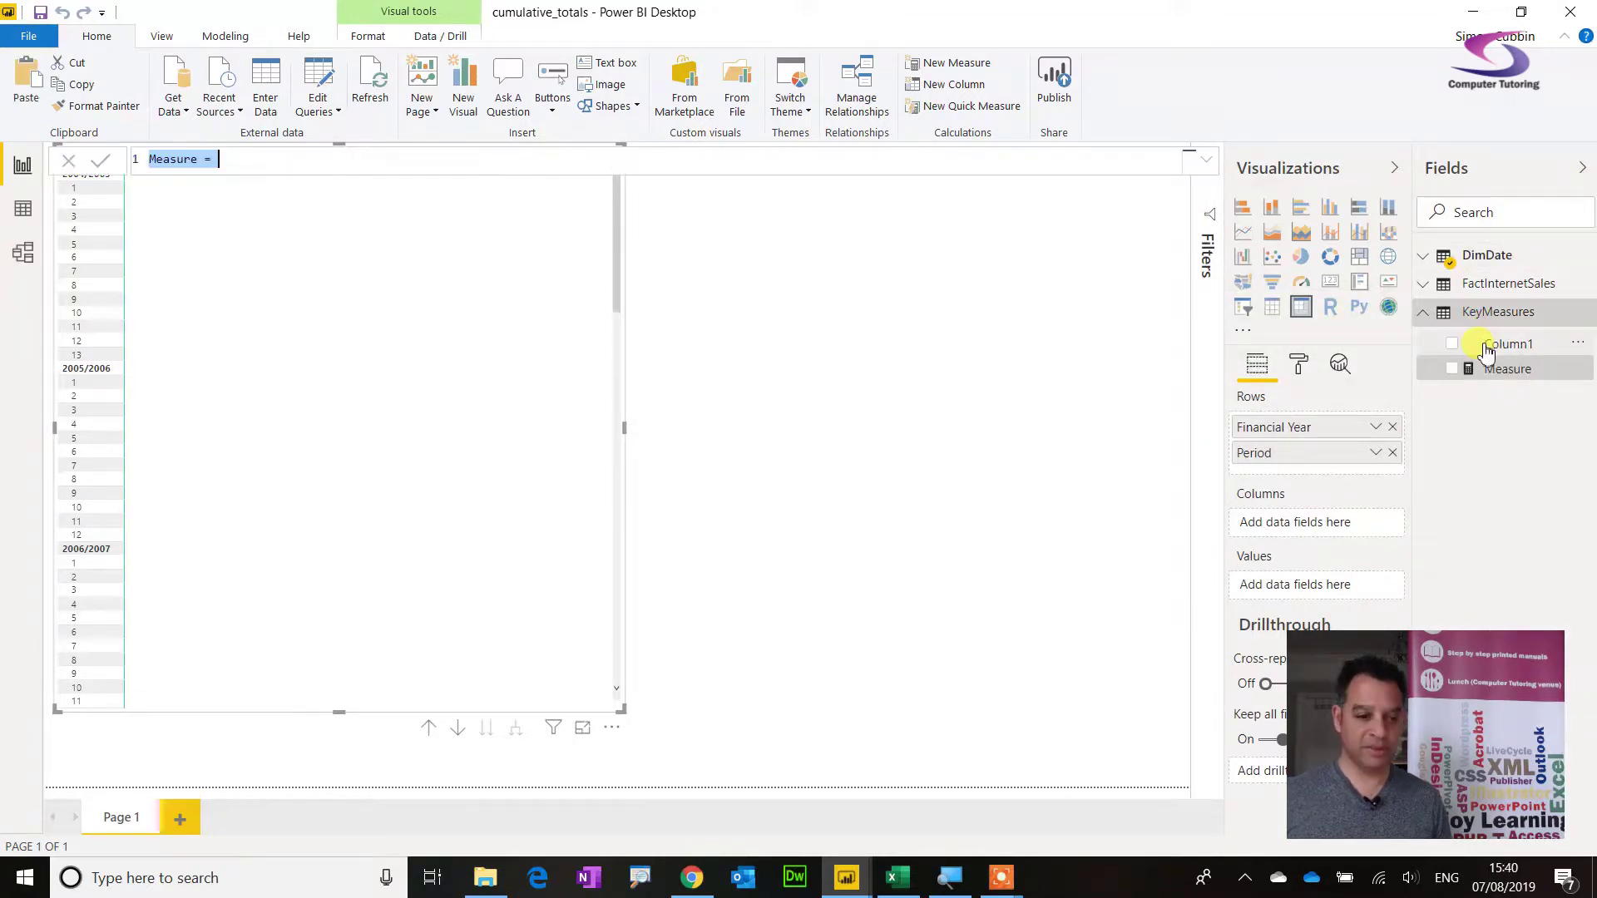
text(T)
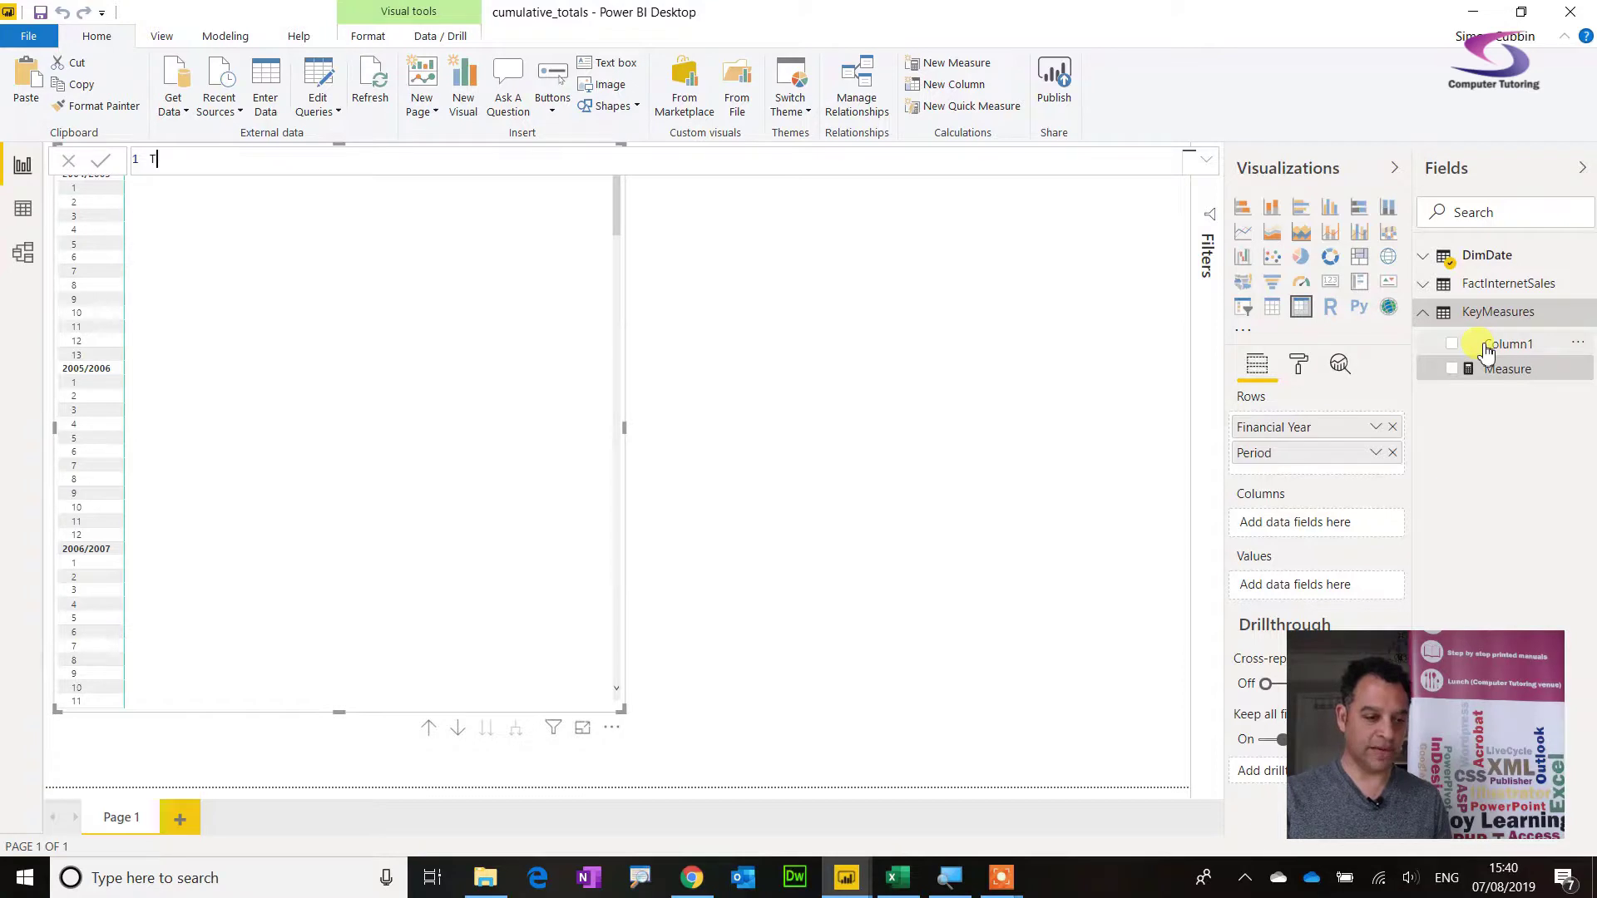
text(otalRevenue)
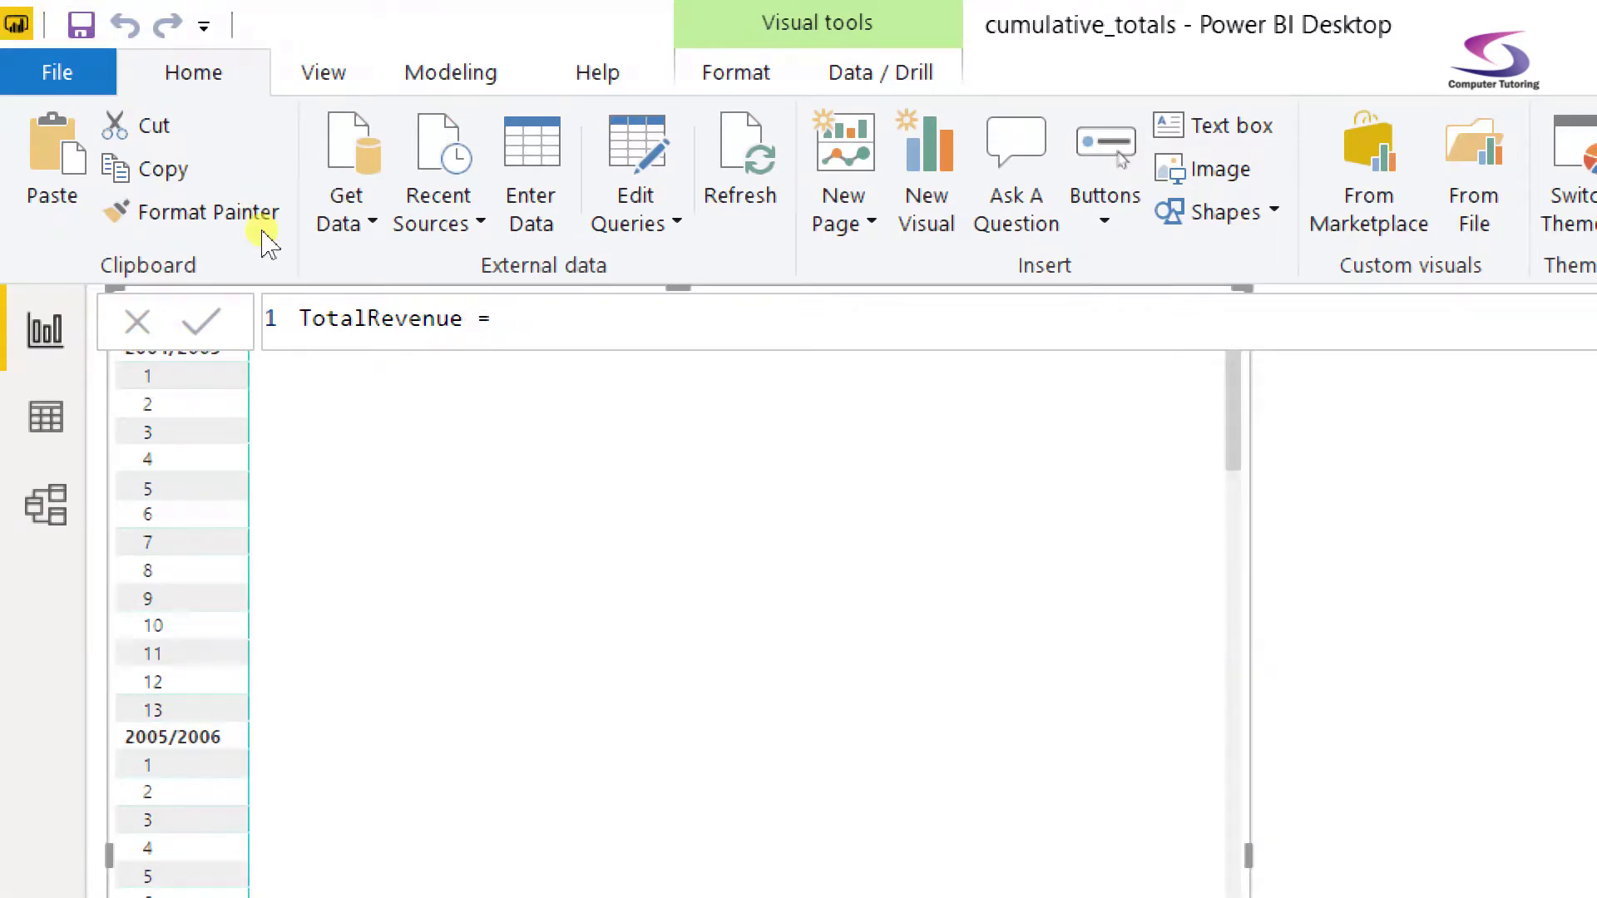
text(= SUM(Fa)
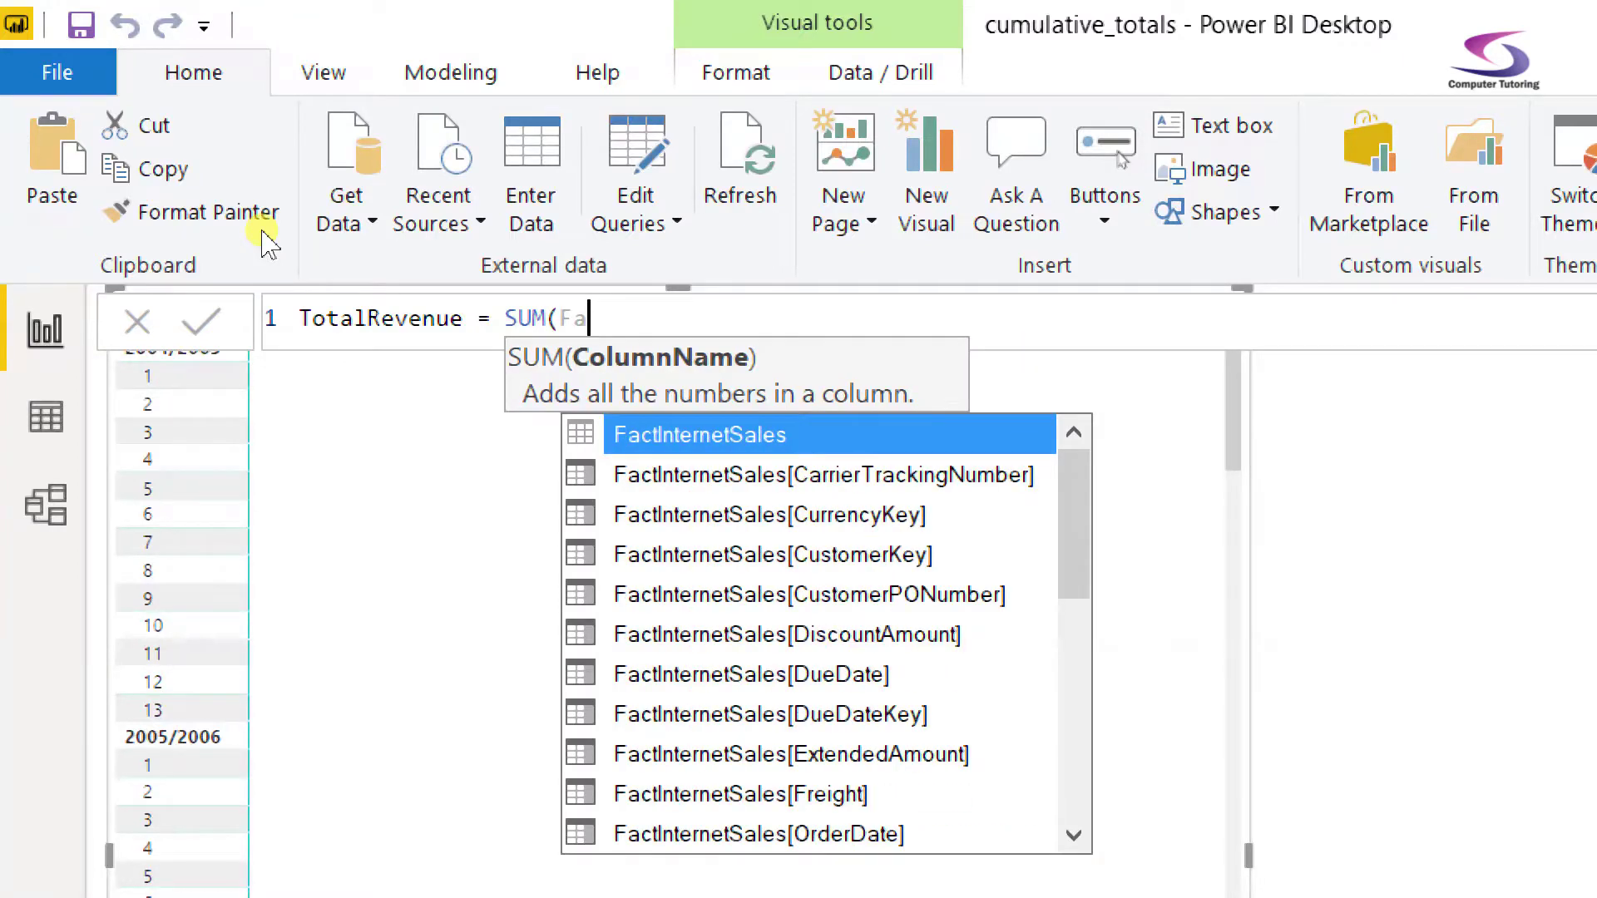
key(Tab)
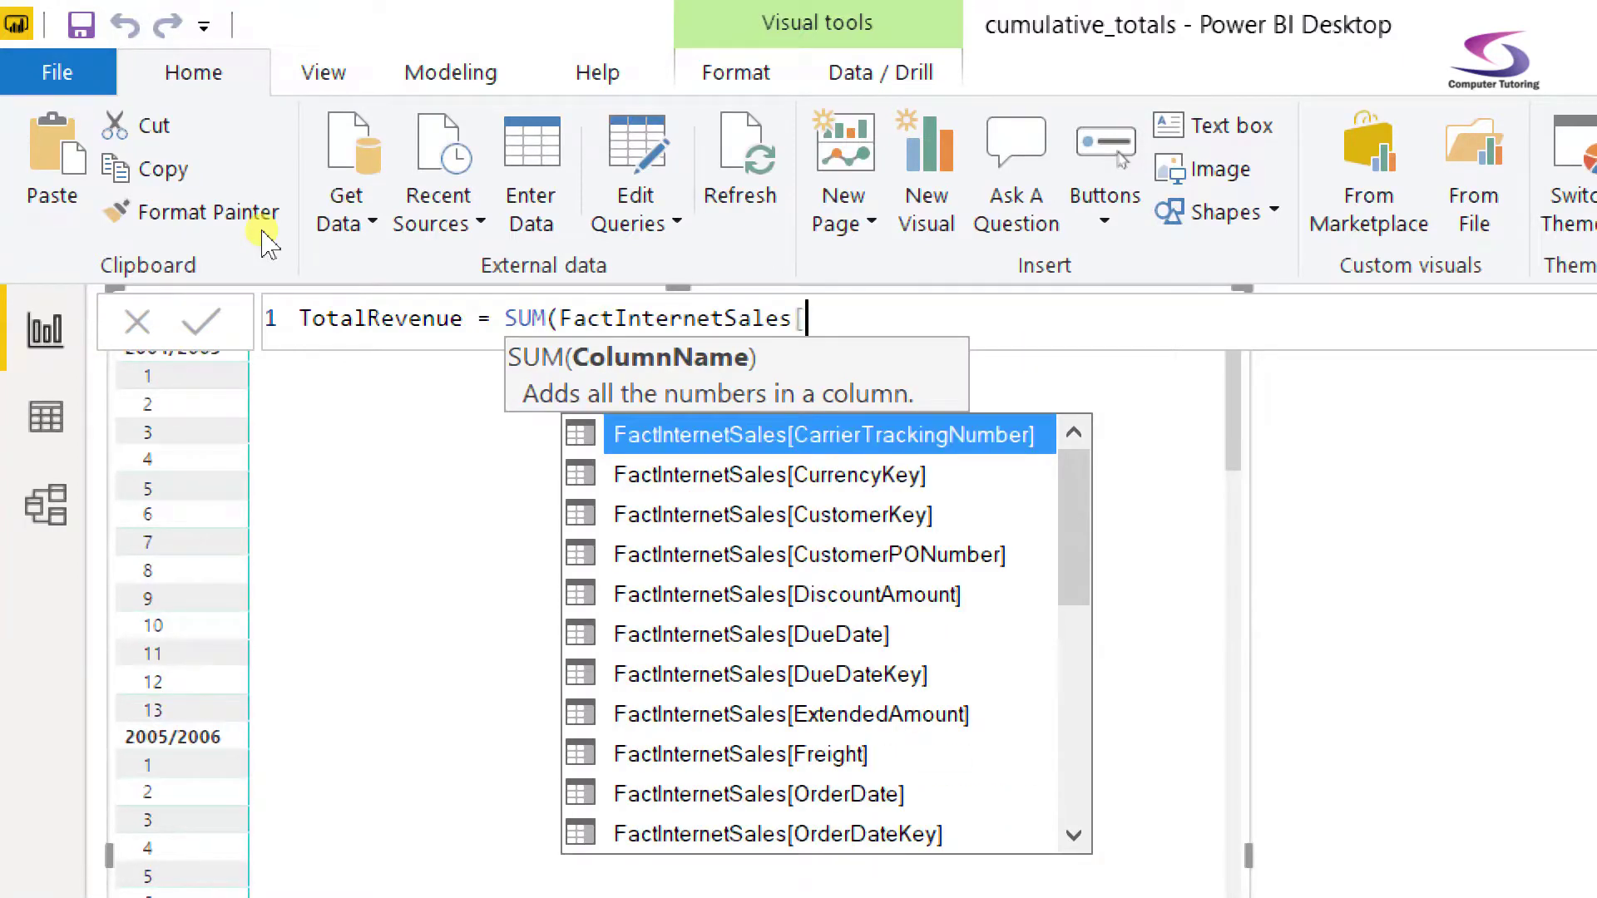
text(S)
key(Tab)
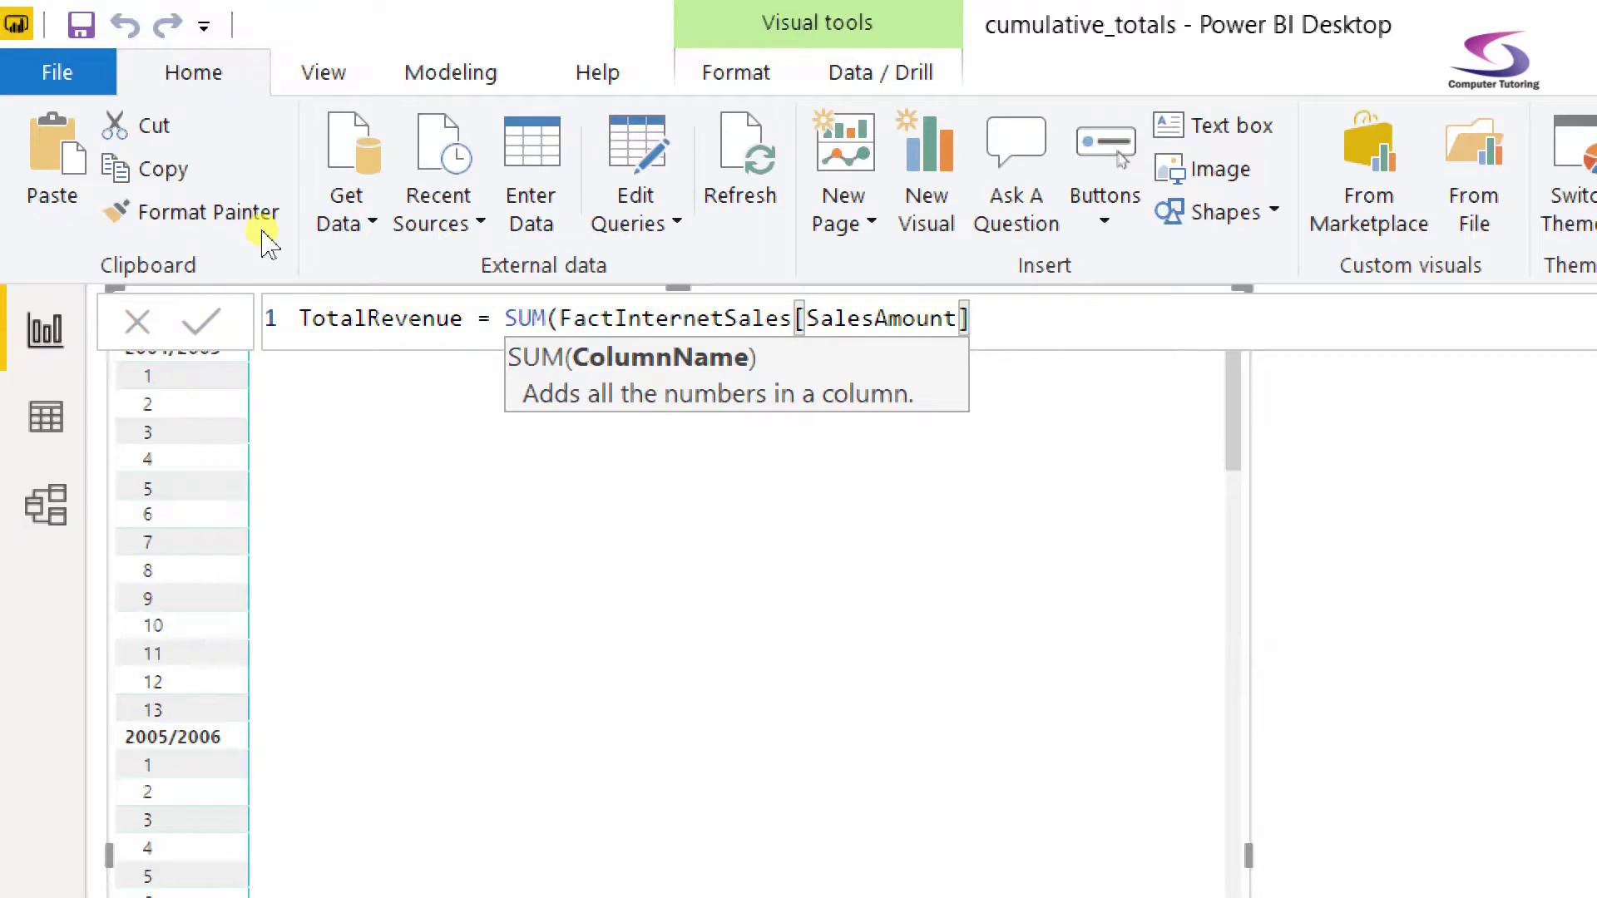
text())
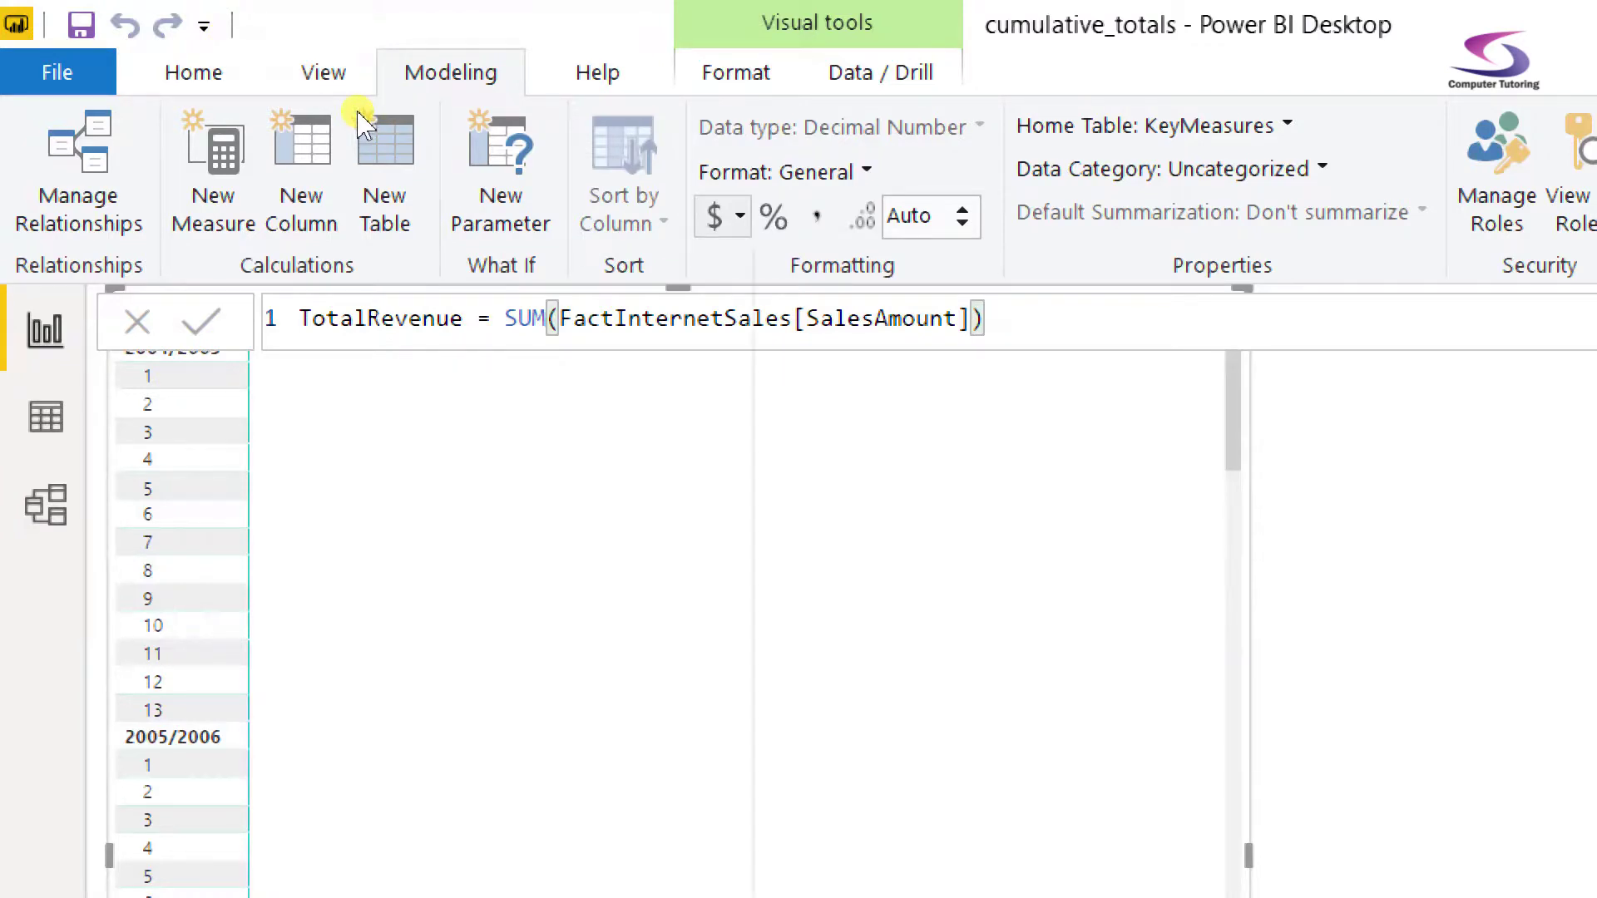
key(Return)
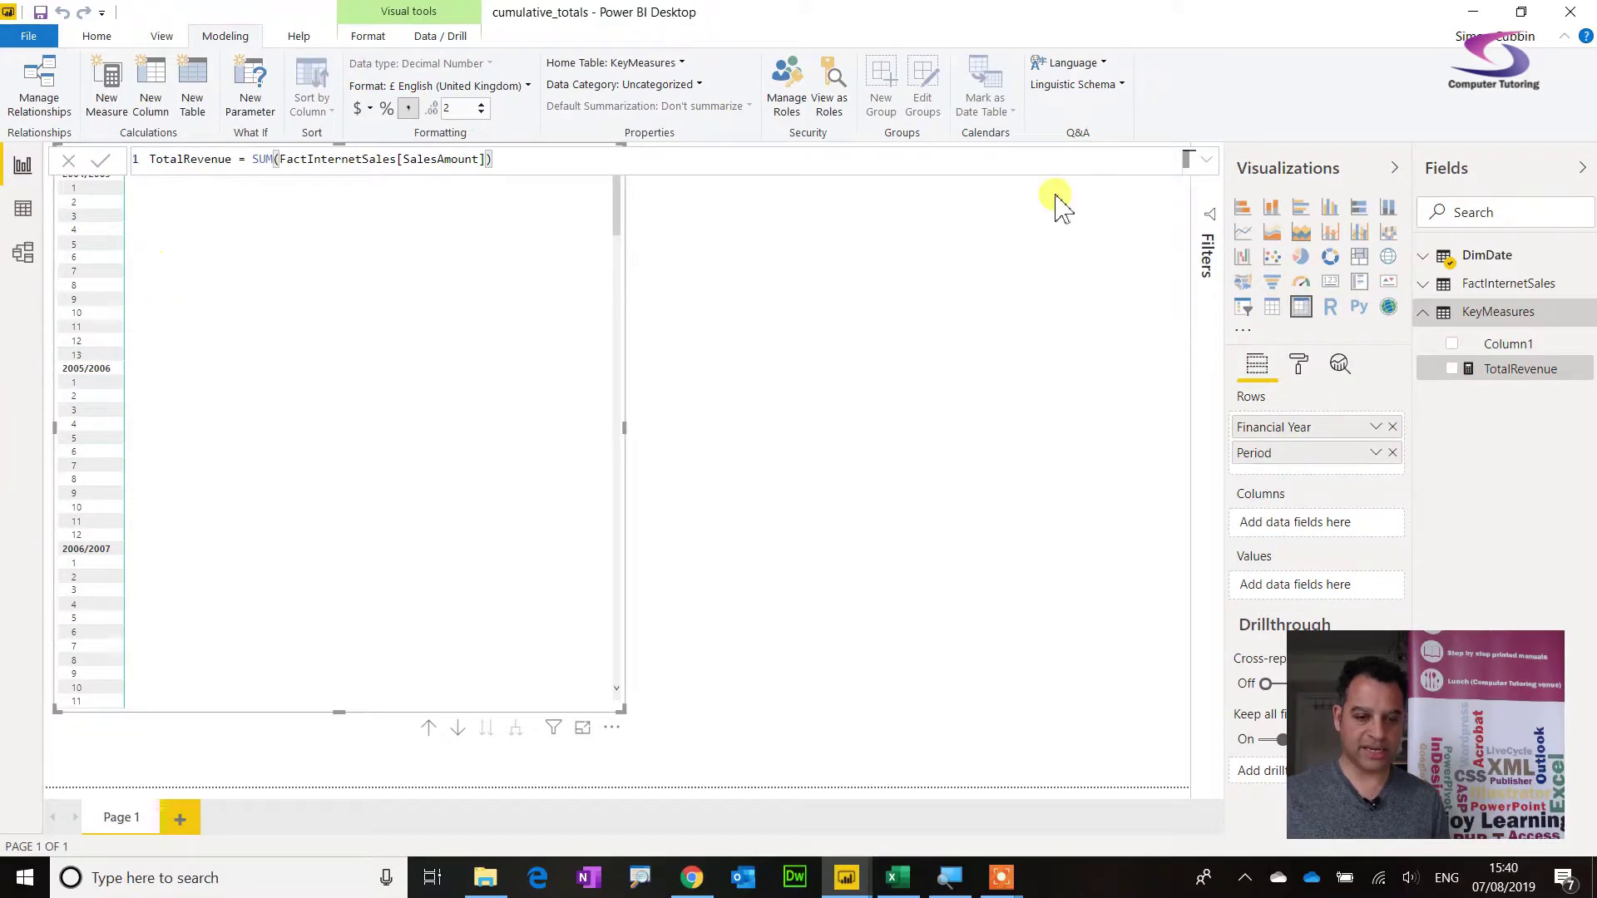
click(1070, 314)
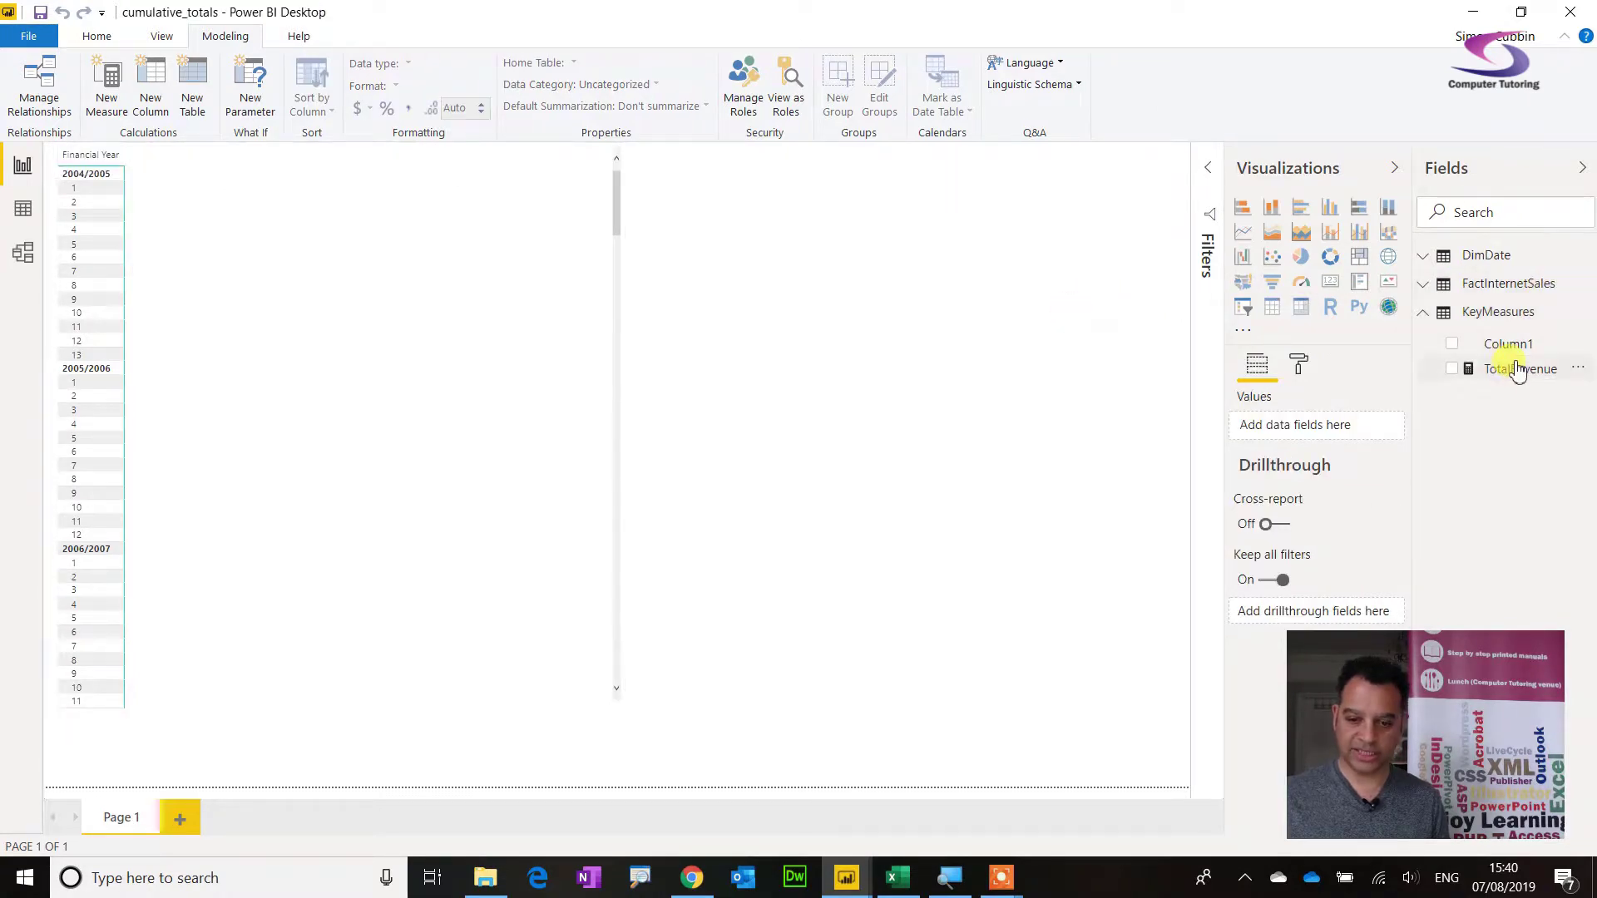
Add TotalRevenue to the matrix values and raise the matrix grid text size to 13 pt.
drag(1517, 367, 341, 364)
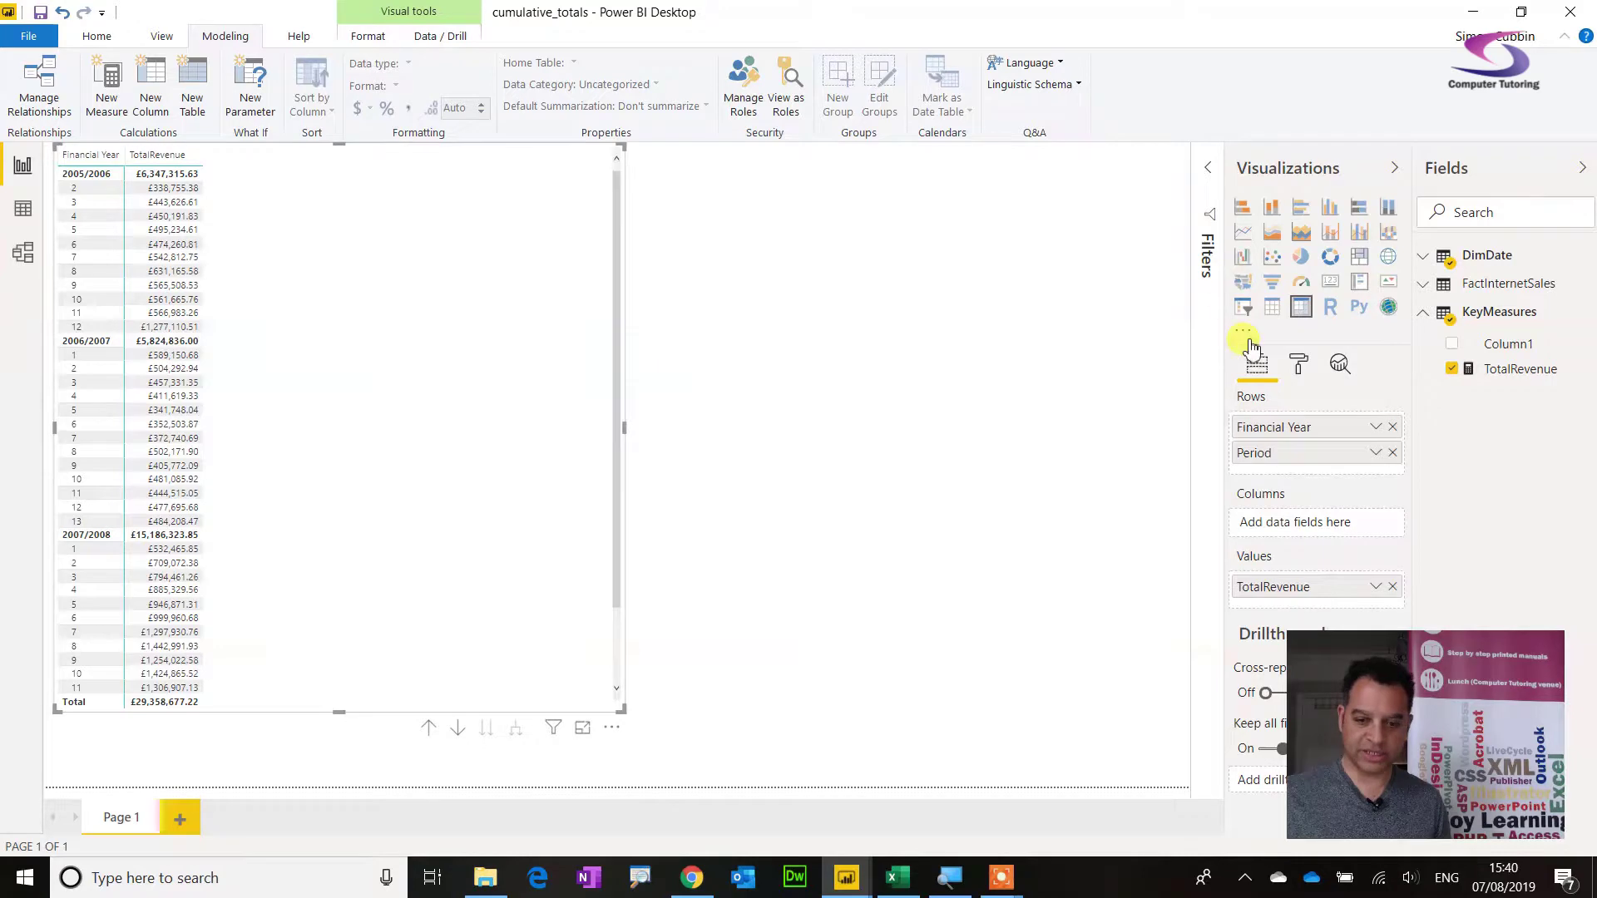
click(1299, 364)
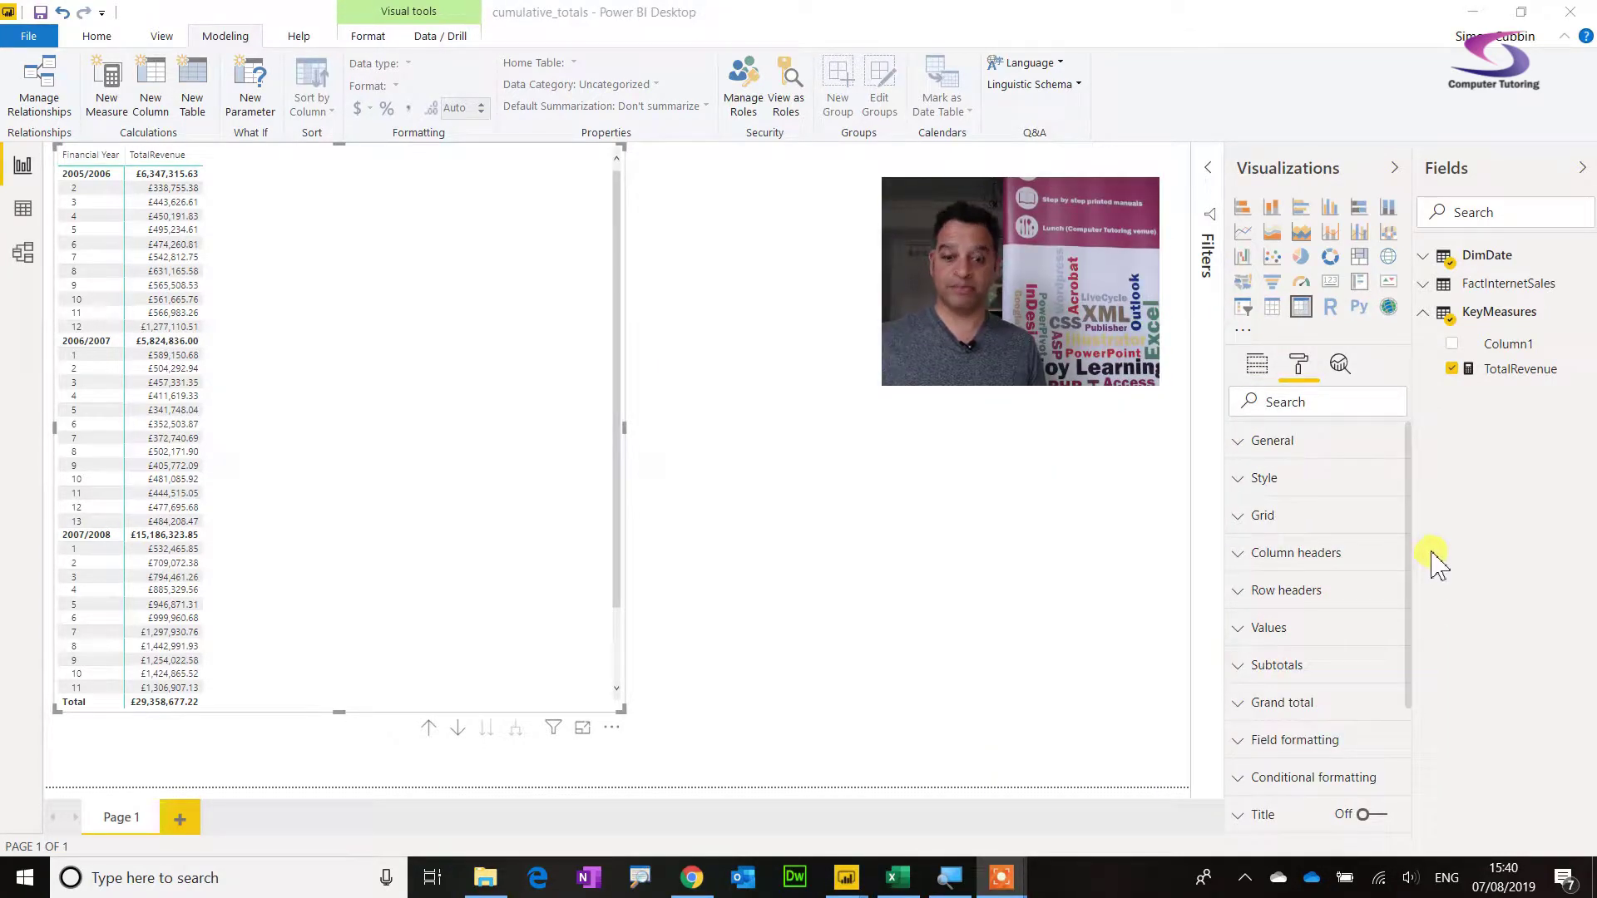
click(1319, 402)
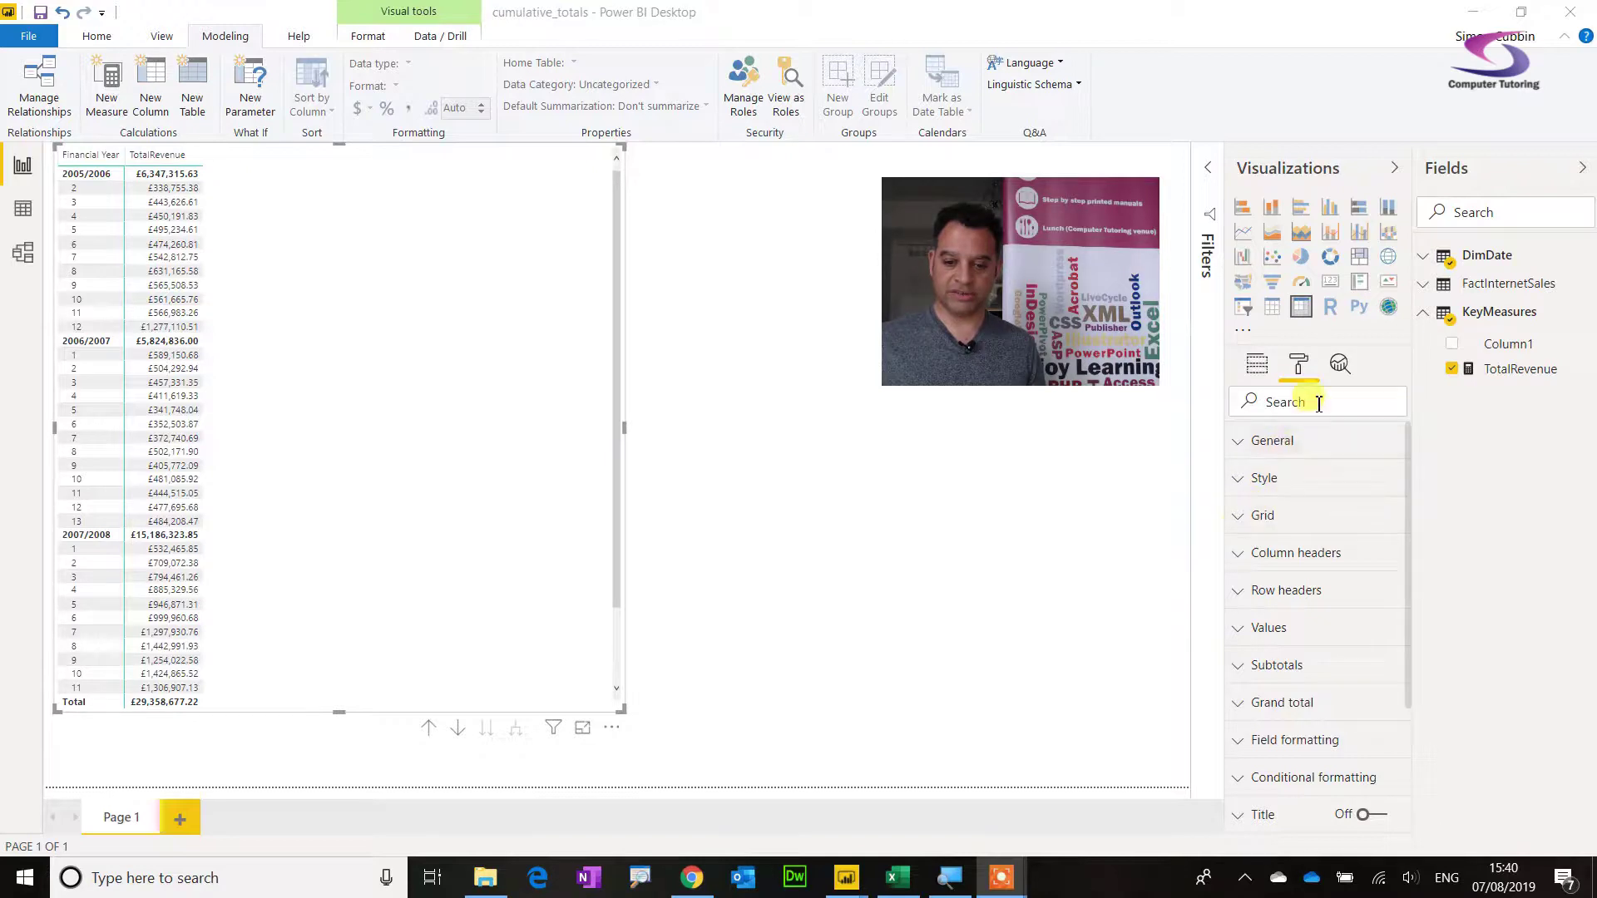
text(tex)
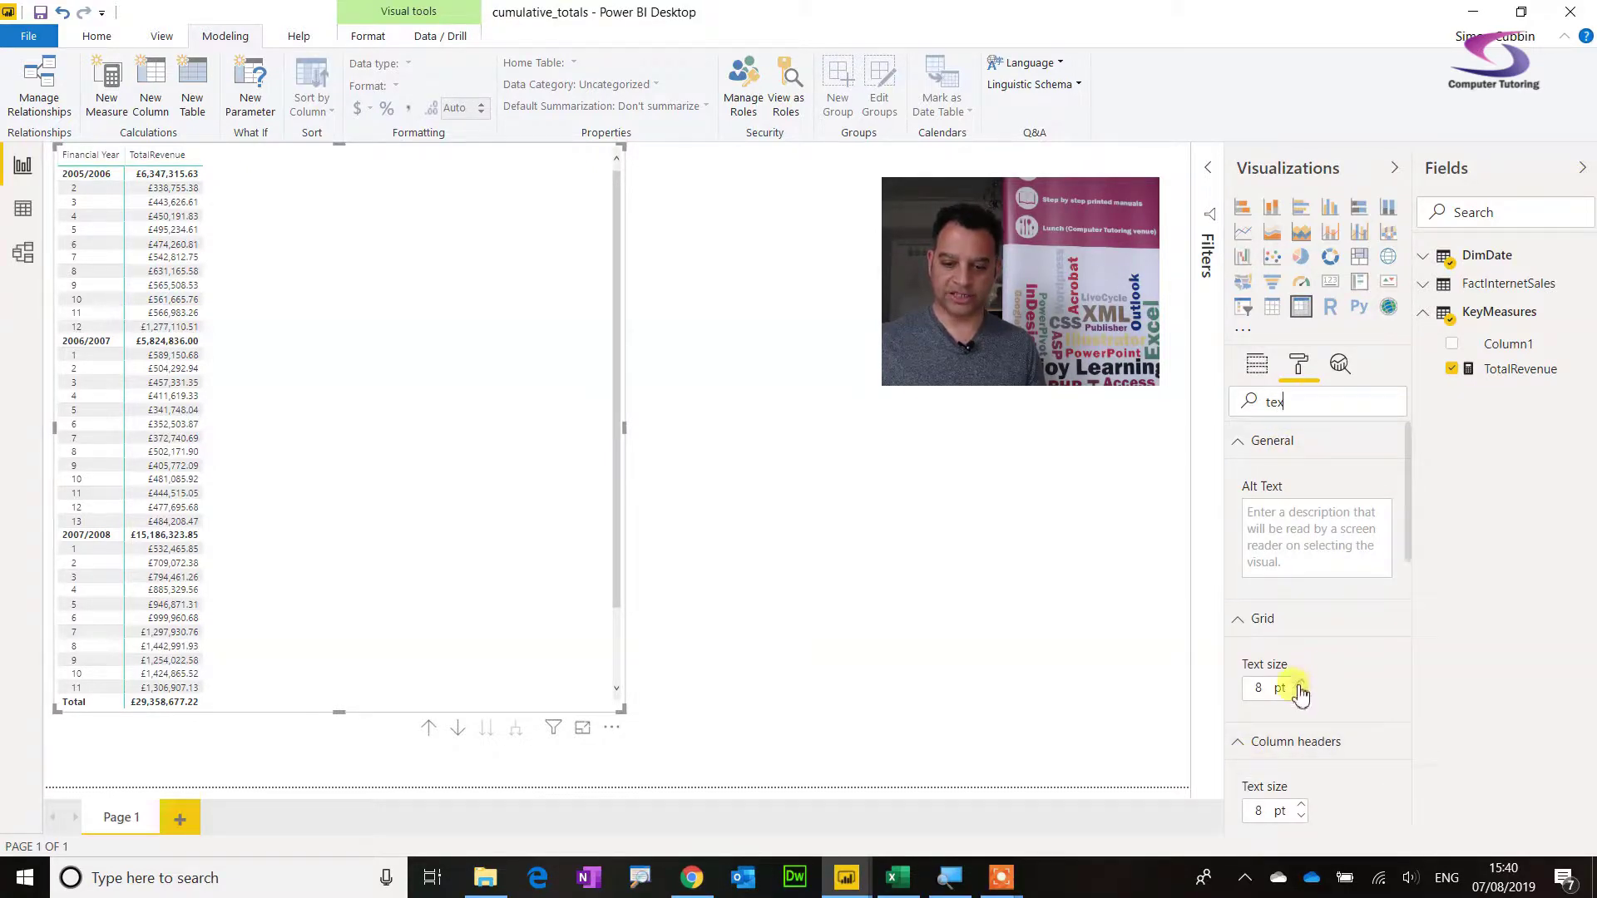
click(1298, 683)
click(1298, 683)
click(1299, 683)
click(1299, 683)
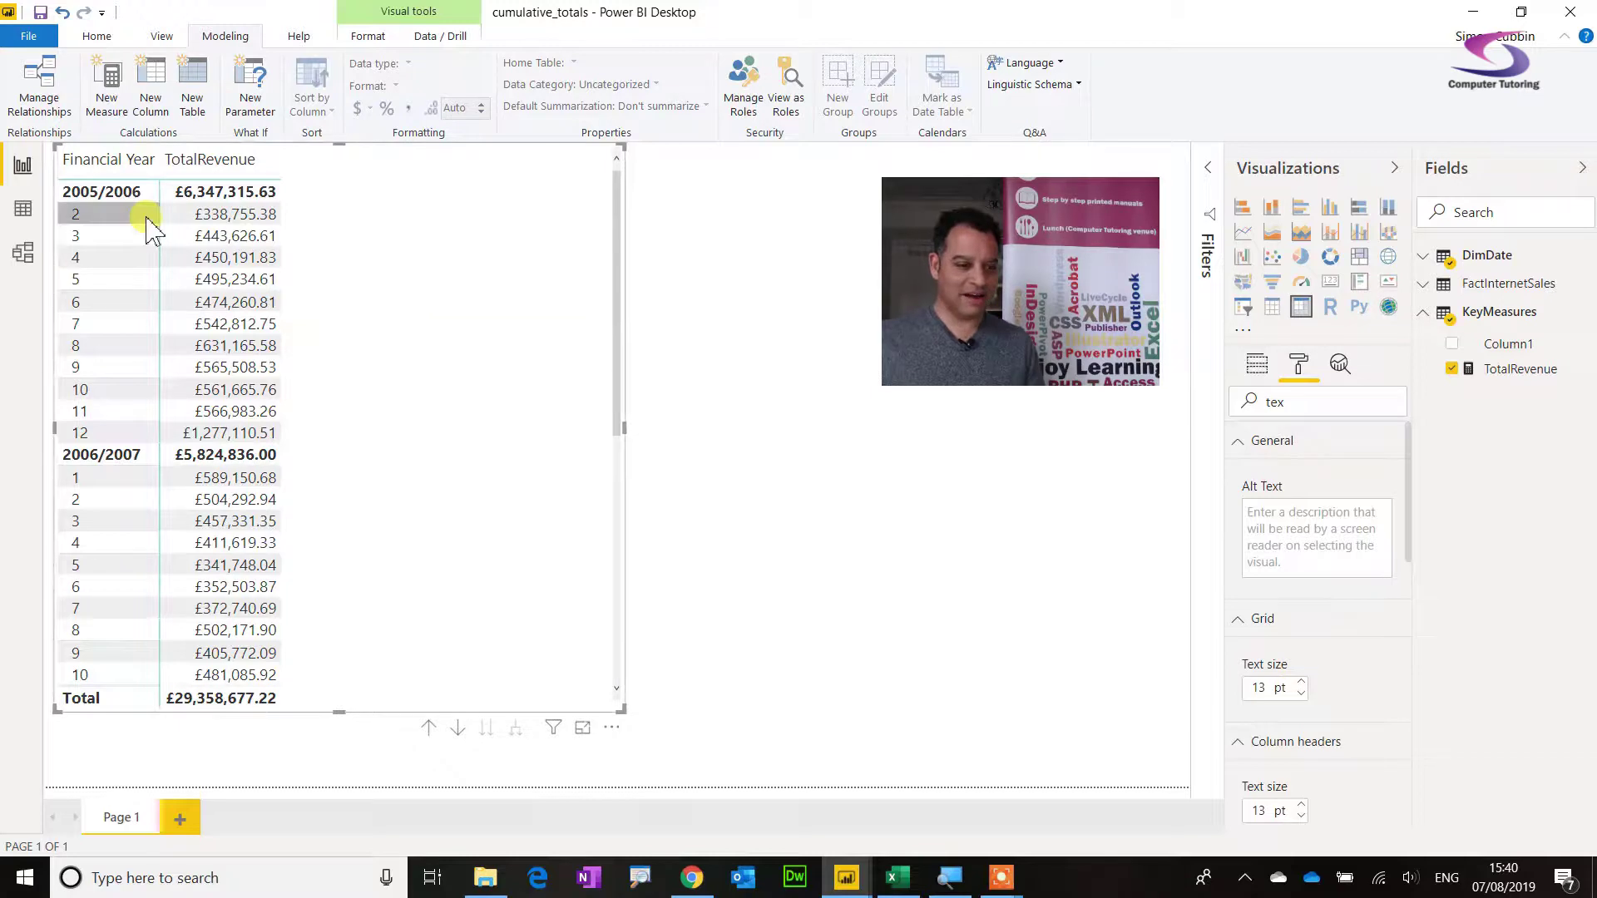
scroll(330, 513, down, 5)
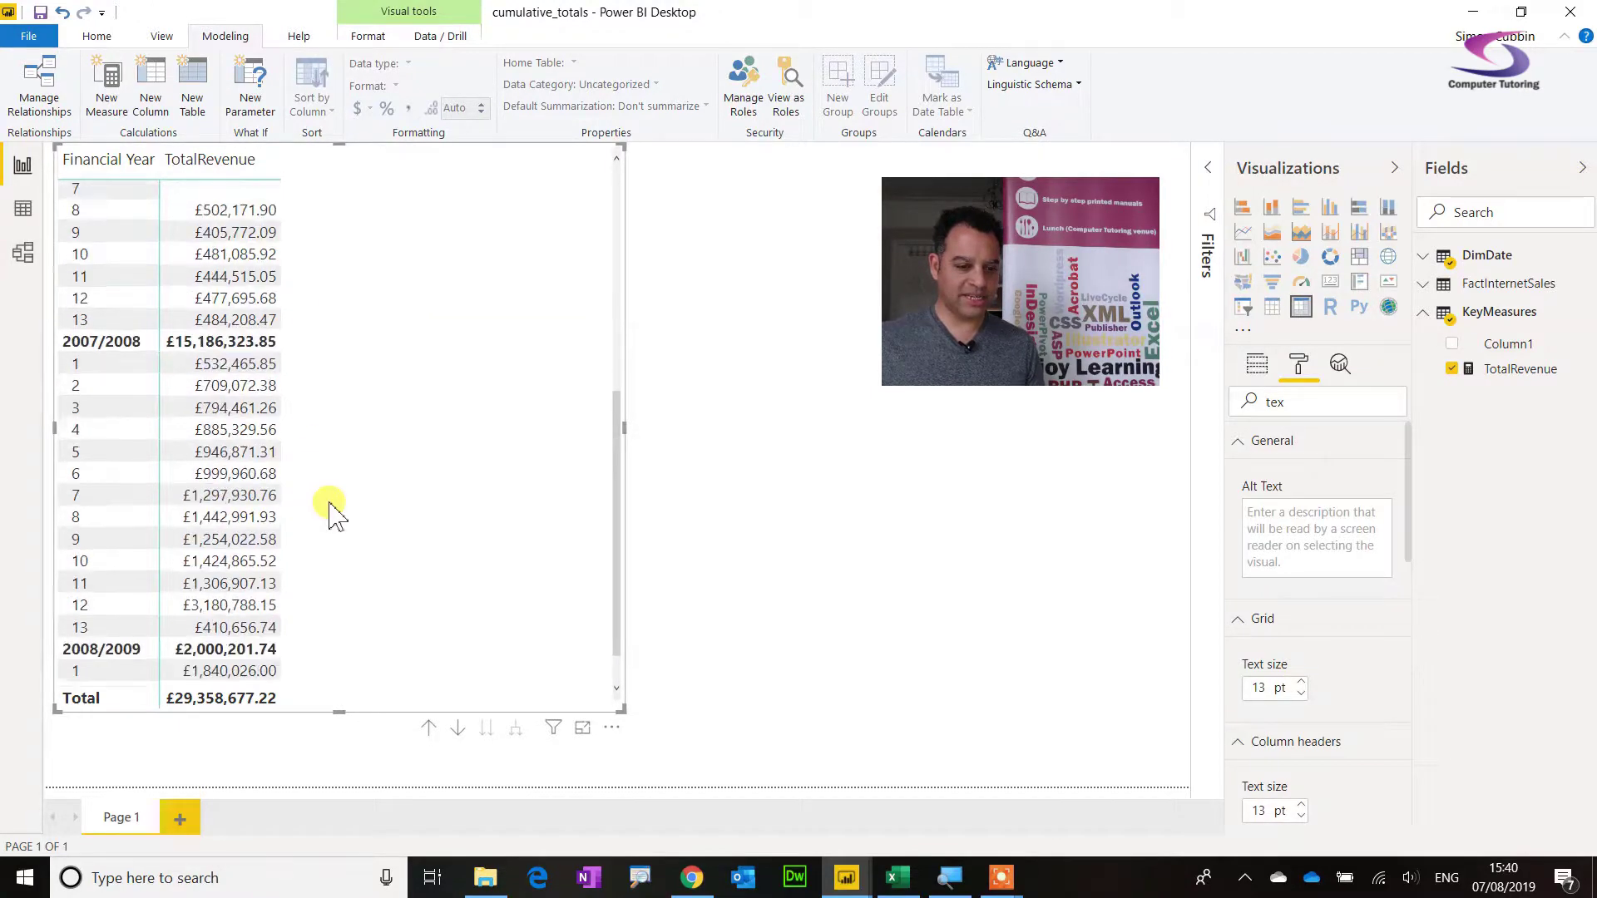
scroll(329, 512, up, 2)
scroll(326, 509, down, 1)
scroll(330, 511, down, 2)
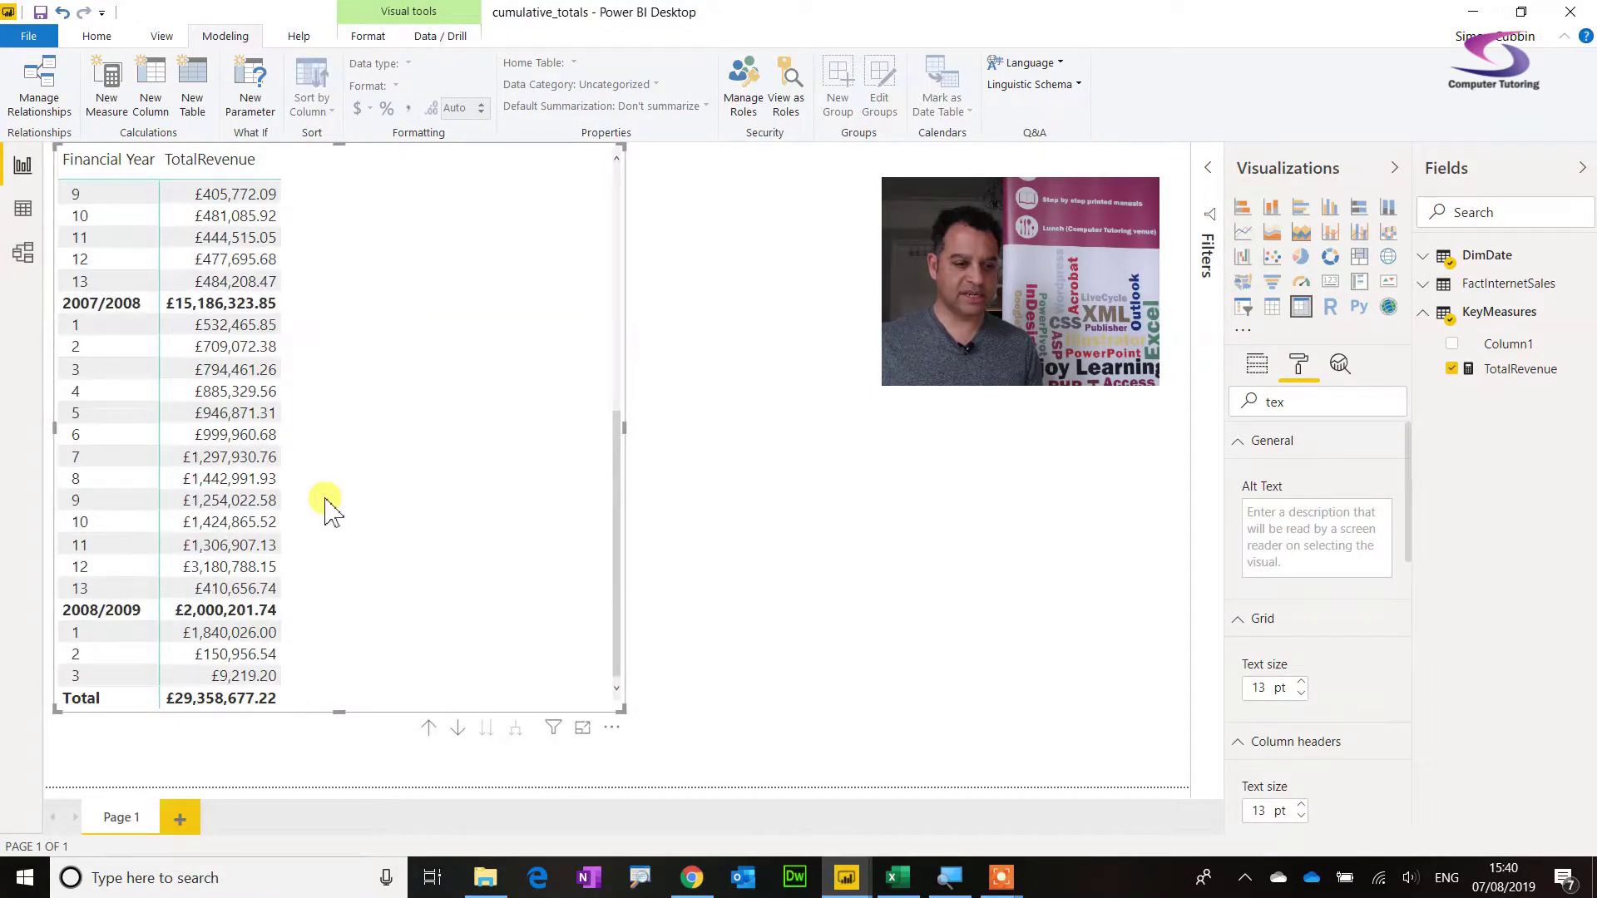
scroll(327, 506, up, 8)
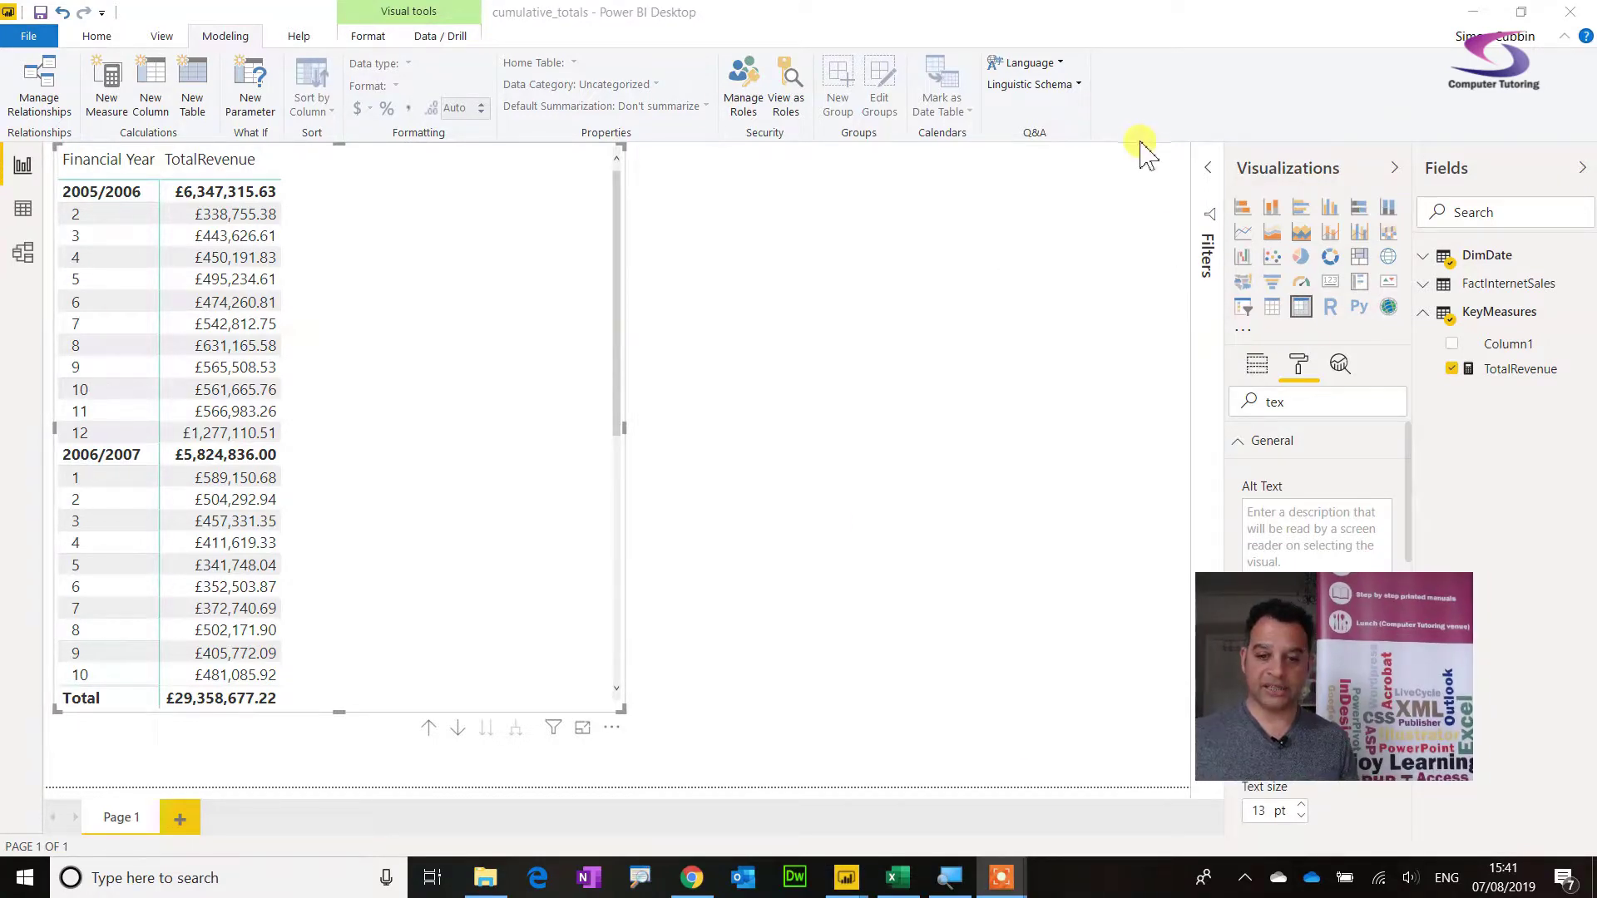
Start a new KeyMeasures measure reading CumulativePeriod = CALCULATE([TotalRevenue], over separate lines.
right_click(1473, 320)
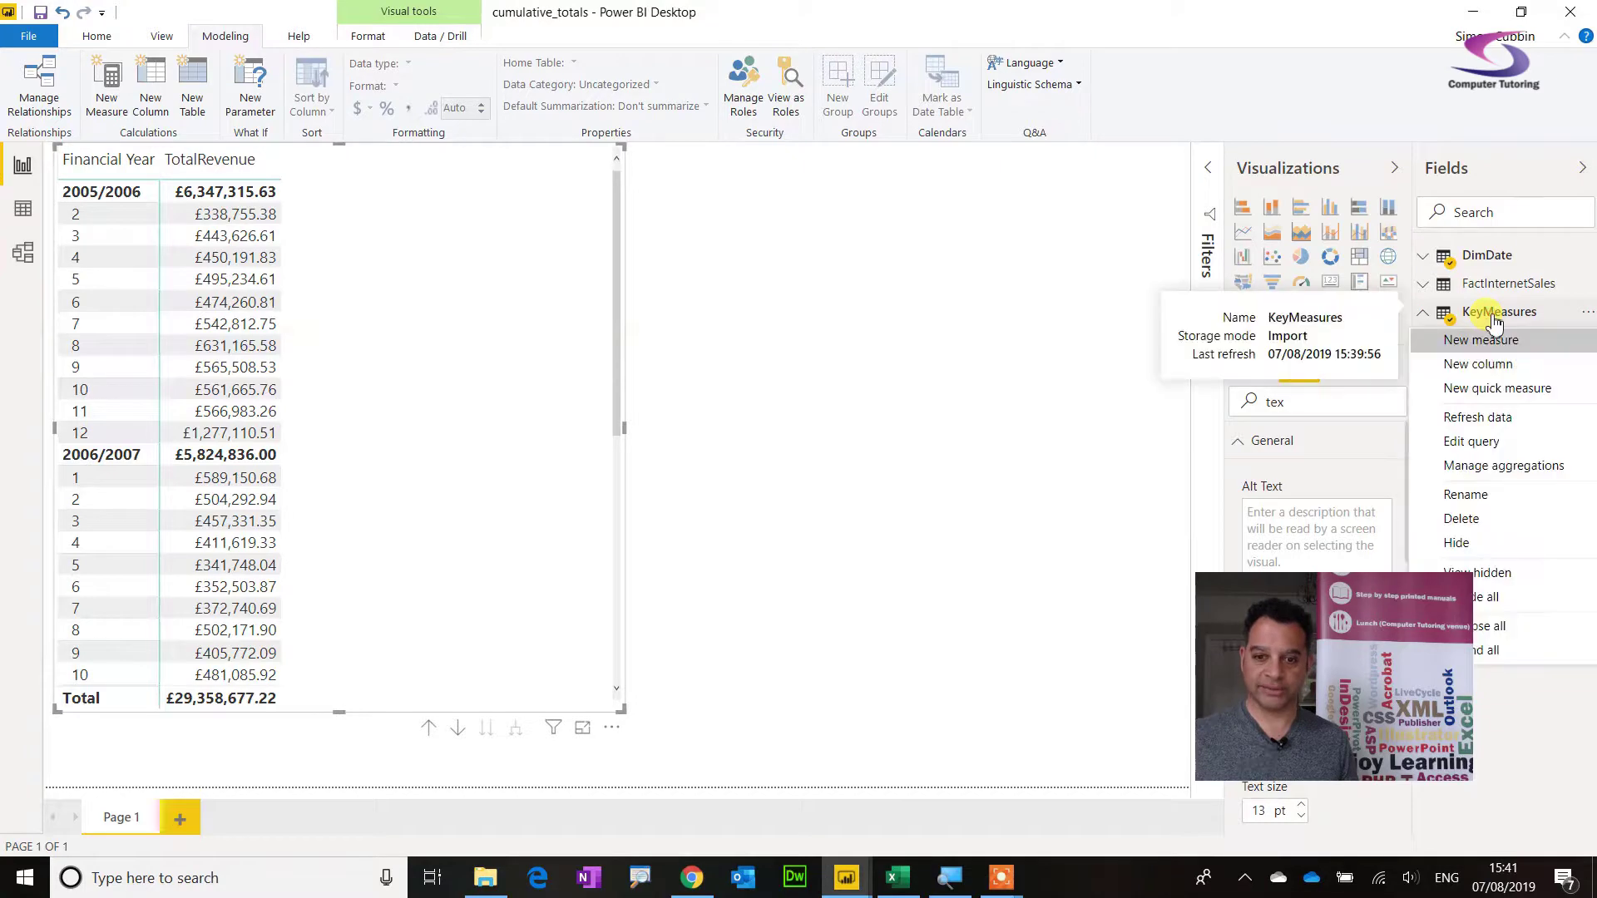
click(1481, 341)
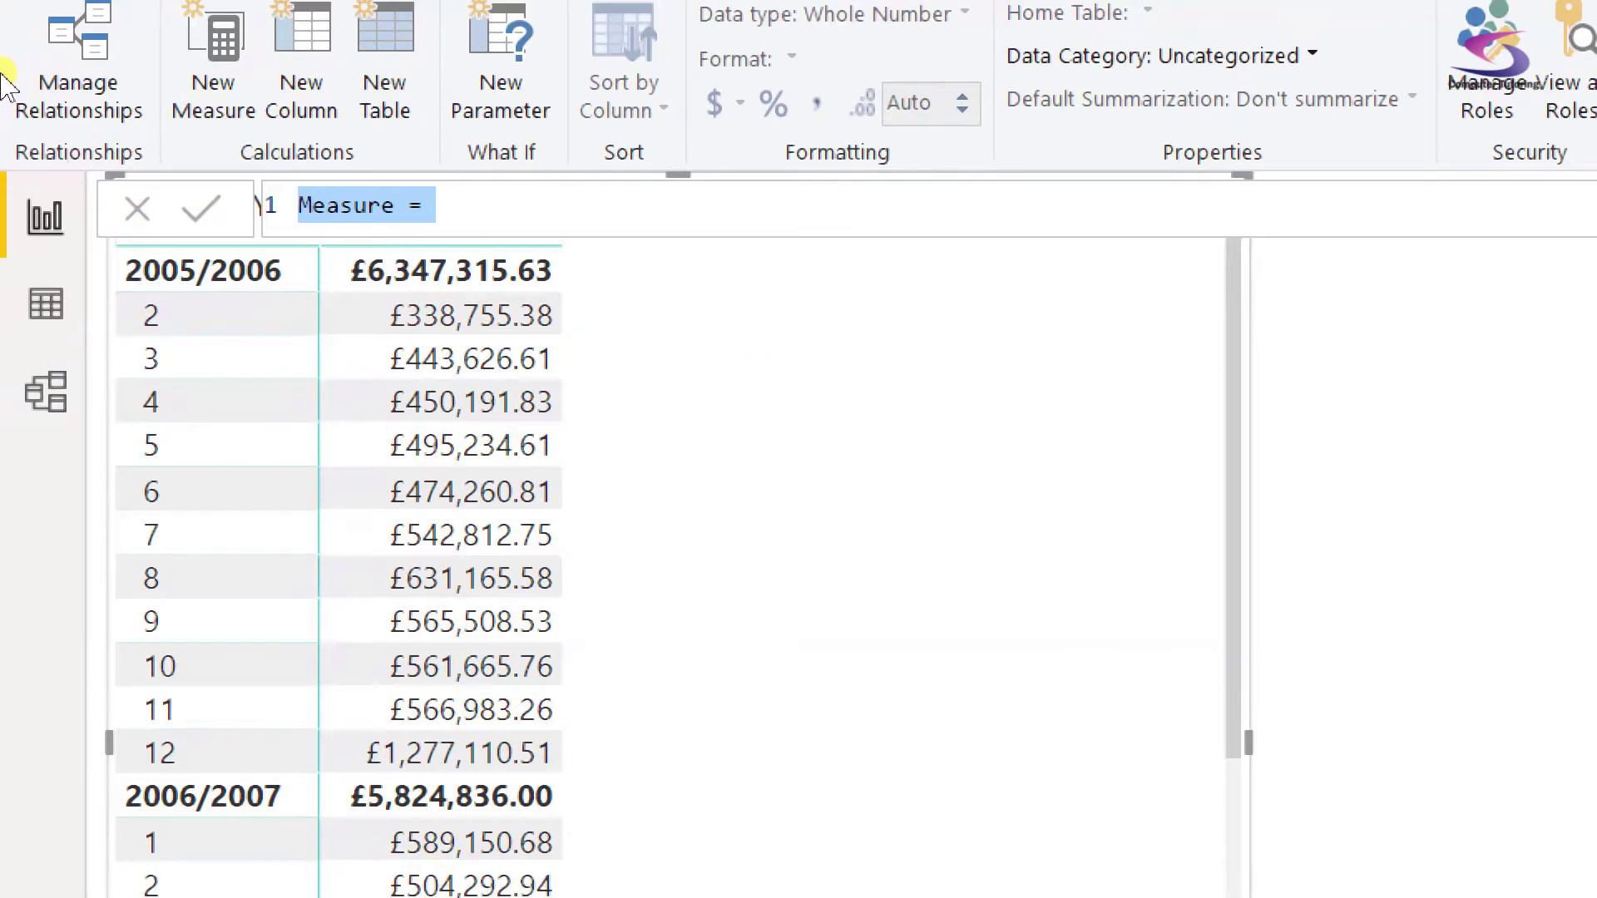
text(CumulativePeriod)
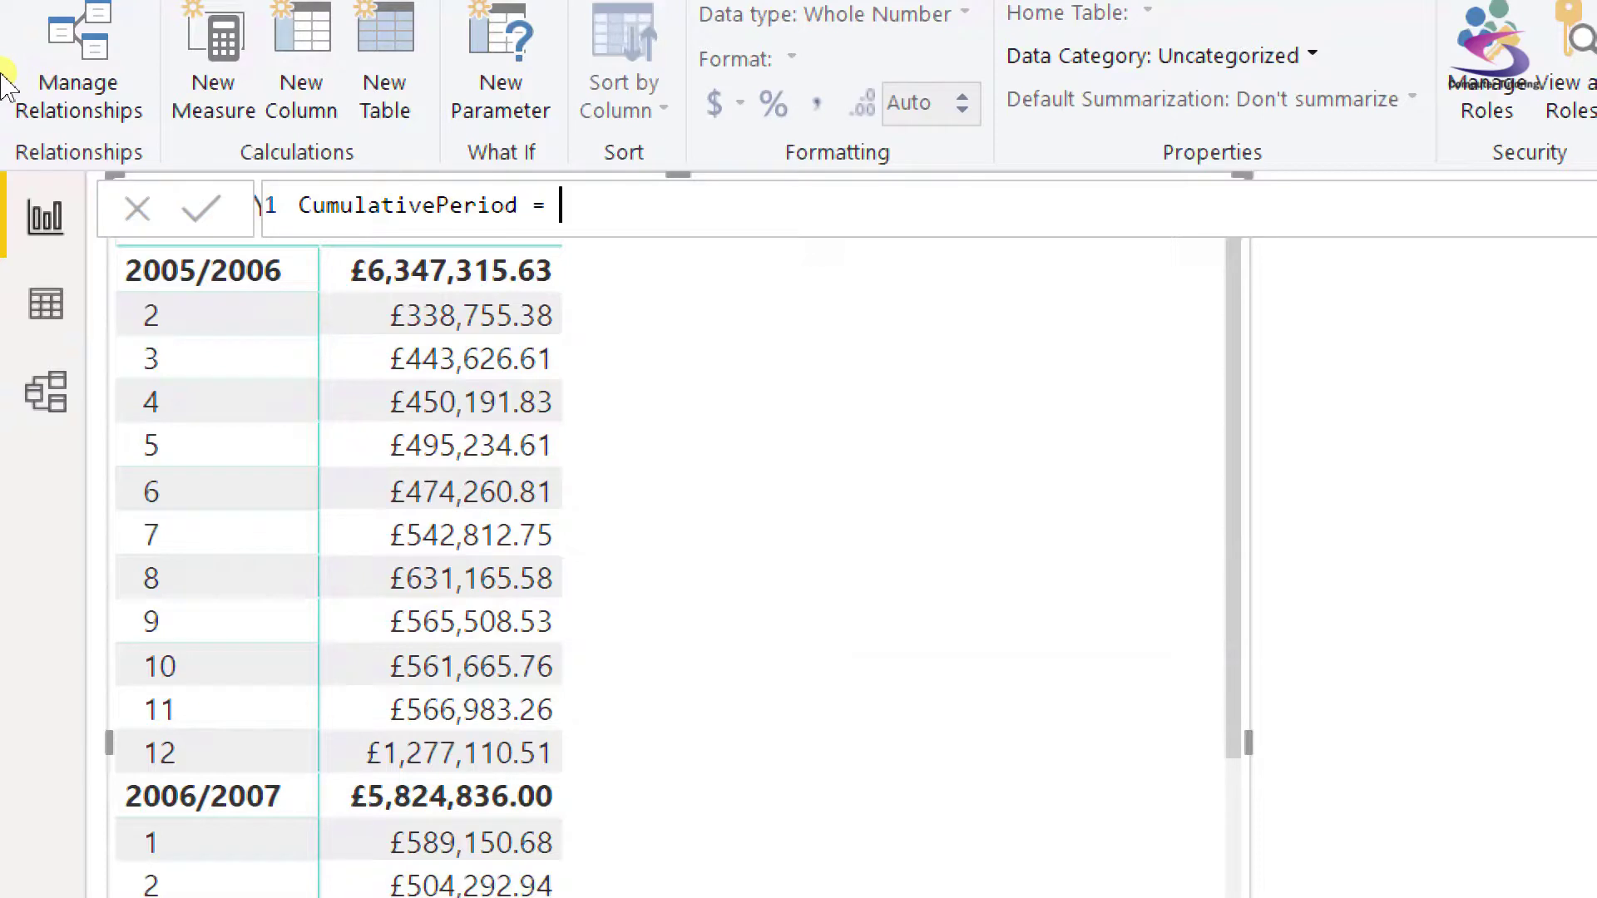
key(shift+Return)
text(CAL)
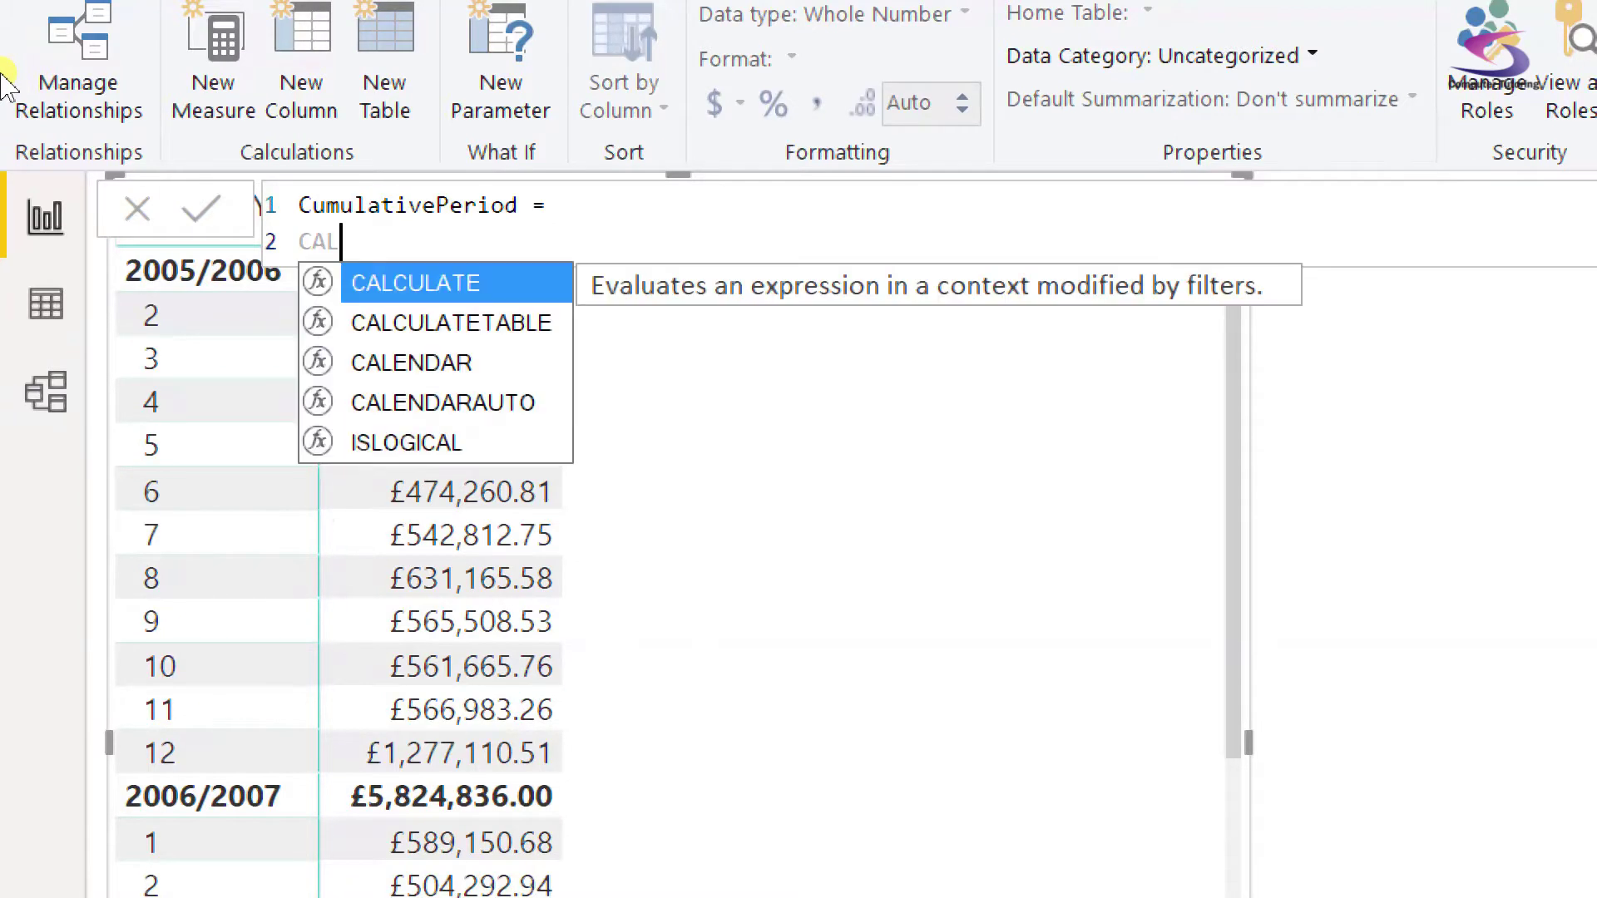
key(Tab)
text([)
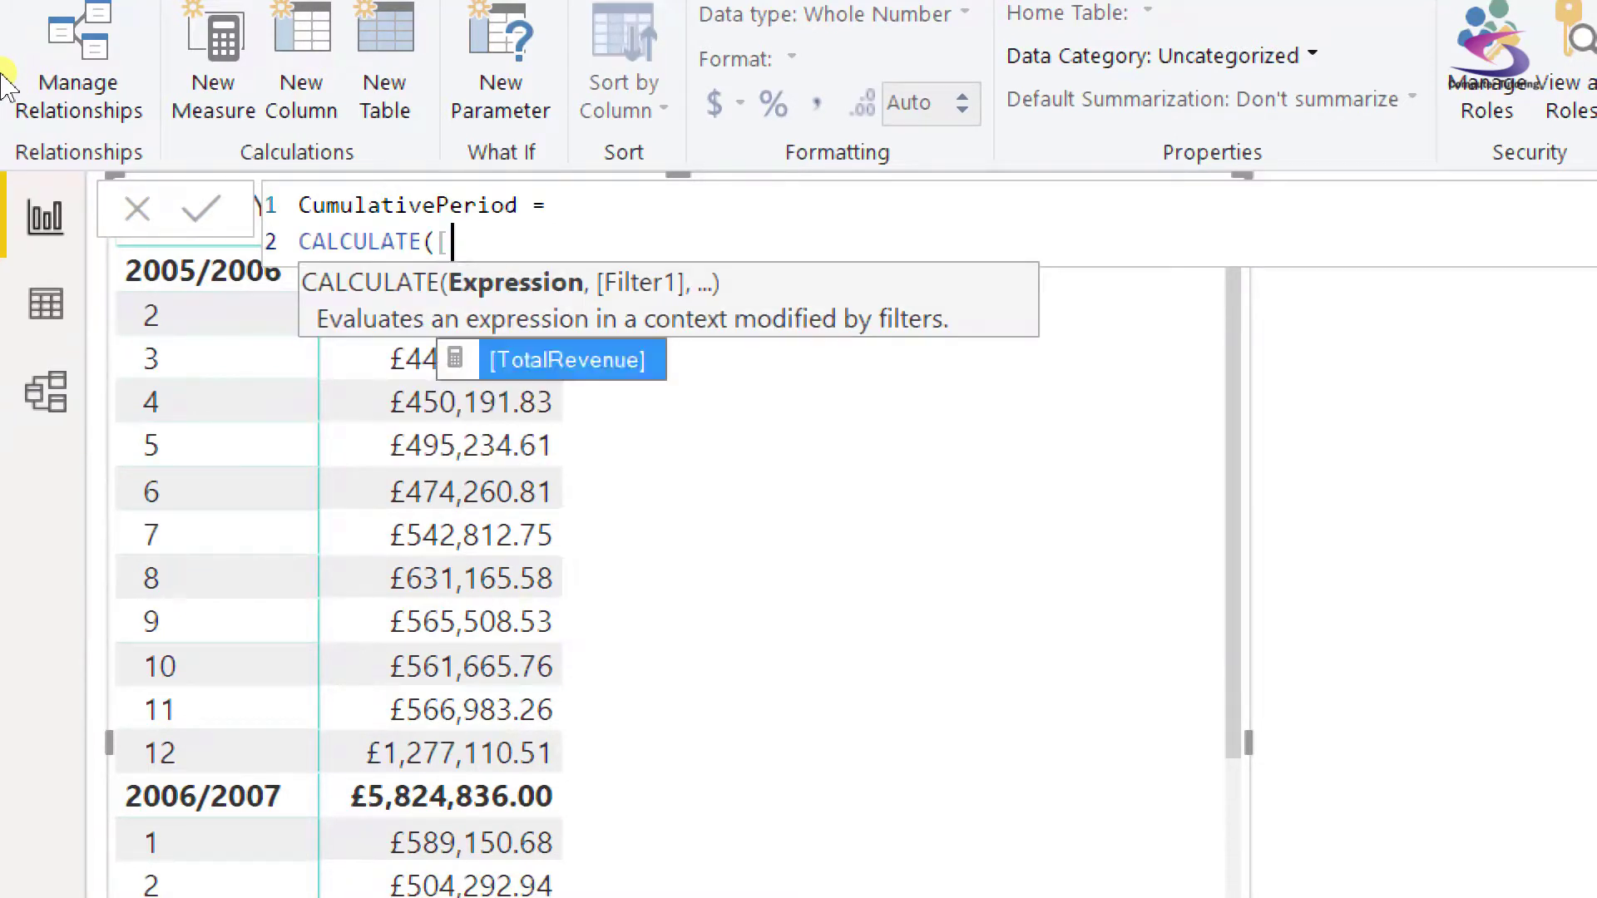
text(Tot)
key(Tab)
text(,)
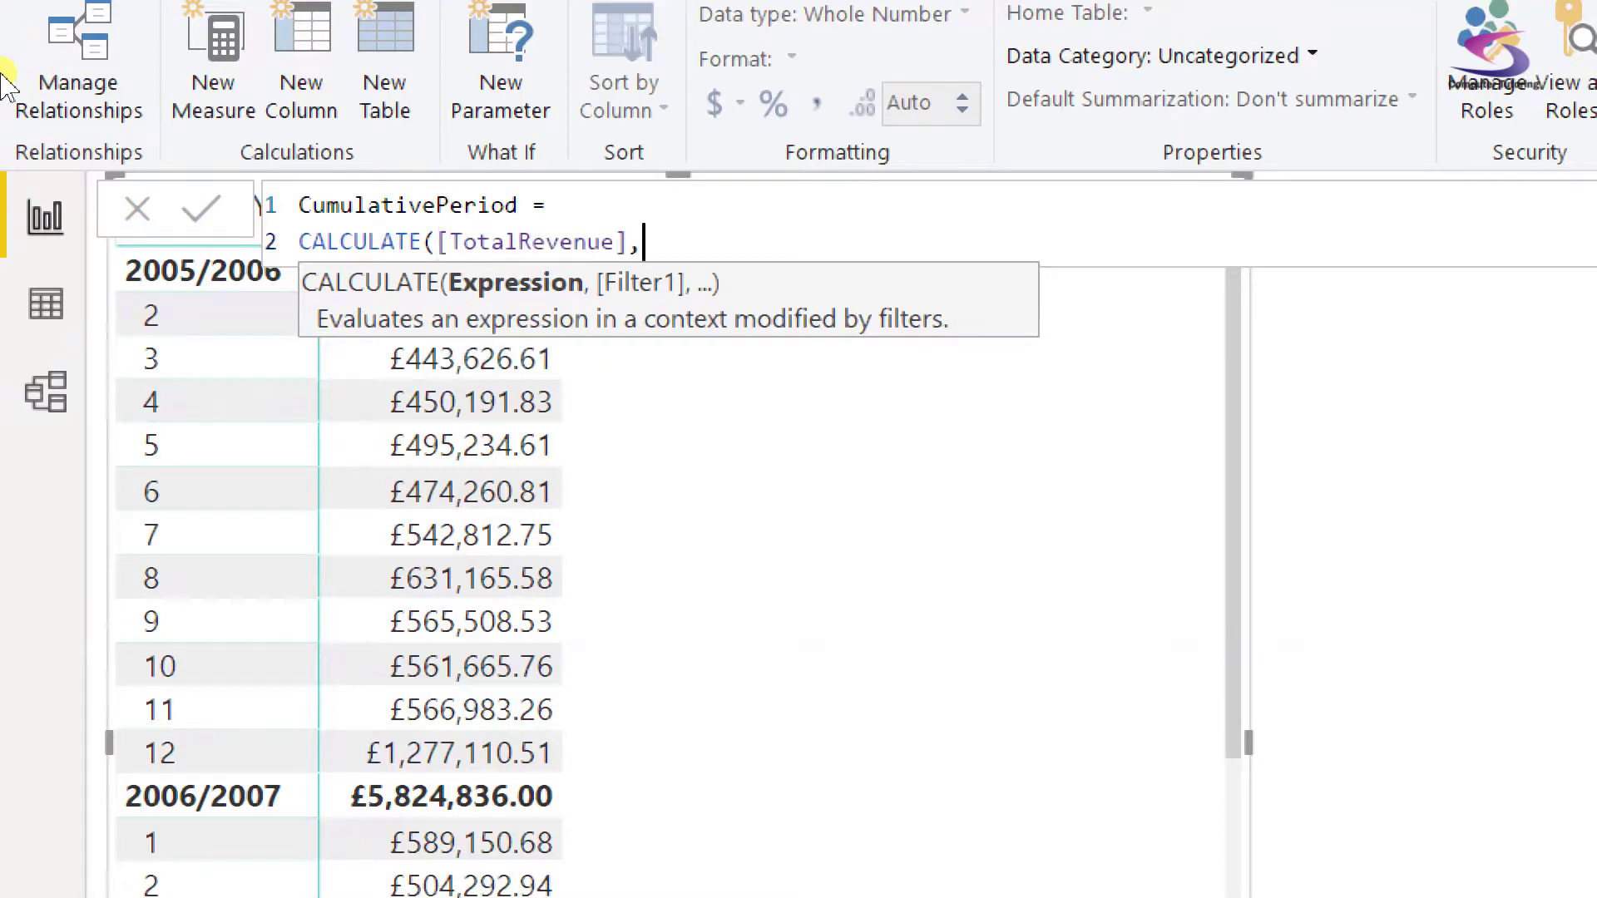
key(Escape)
key(shift+Return)
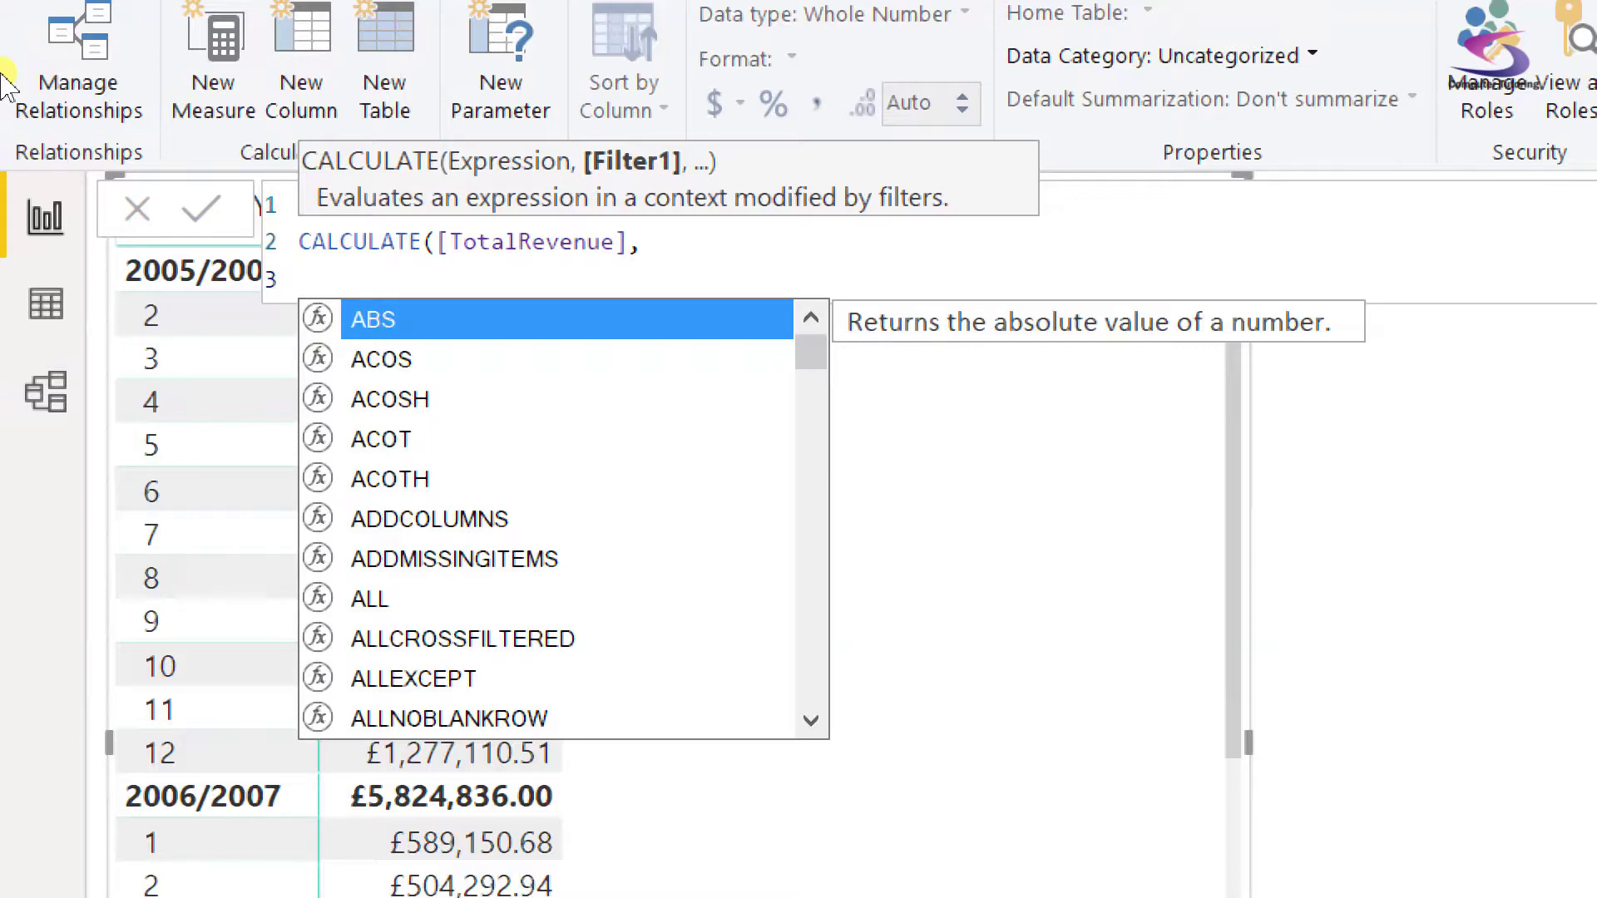
Add the filter argument FILTER(ALLSELECTED(DimDate[Period]), to the CumulativePeriod formula.
text(FILTE)
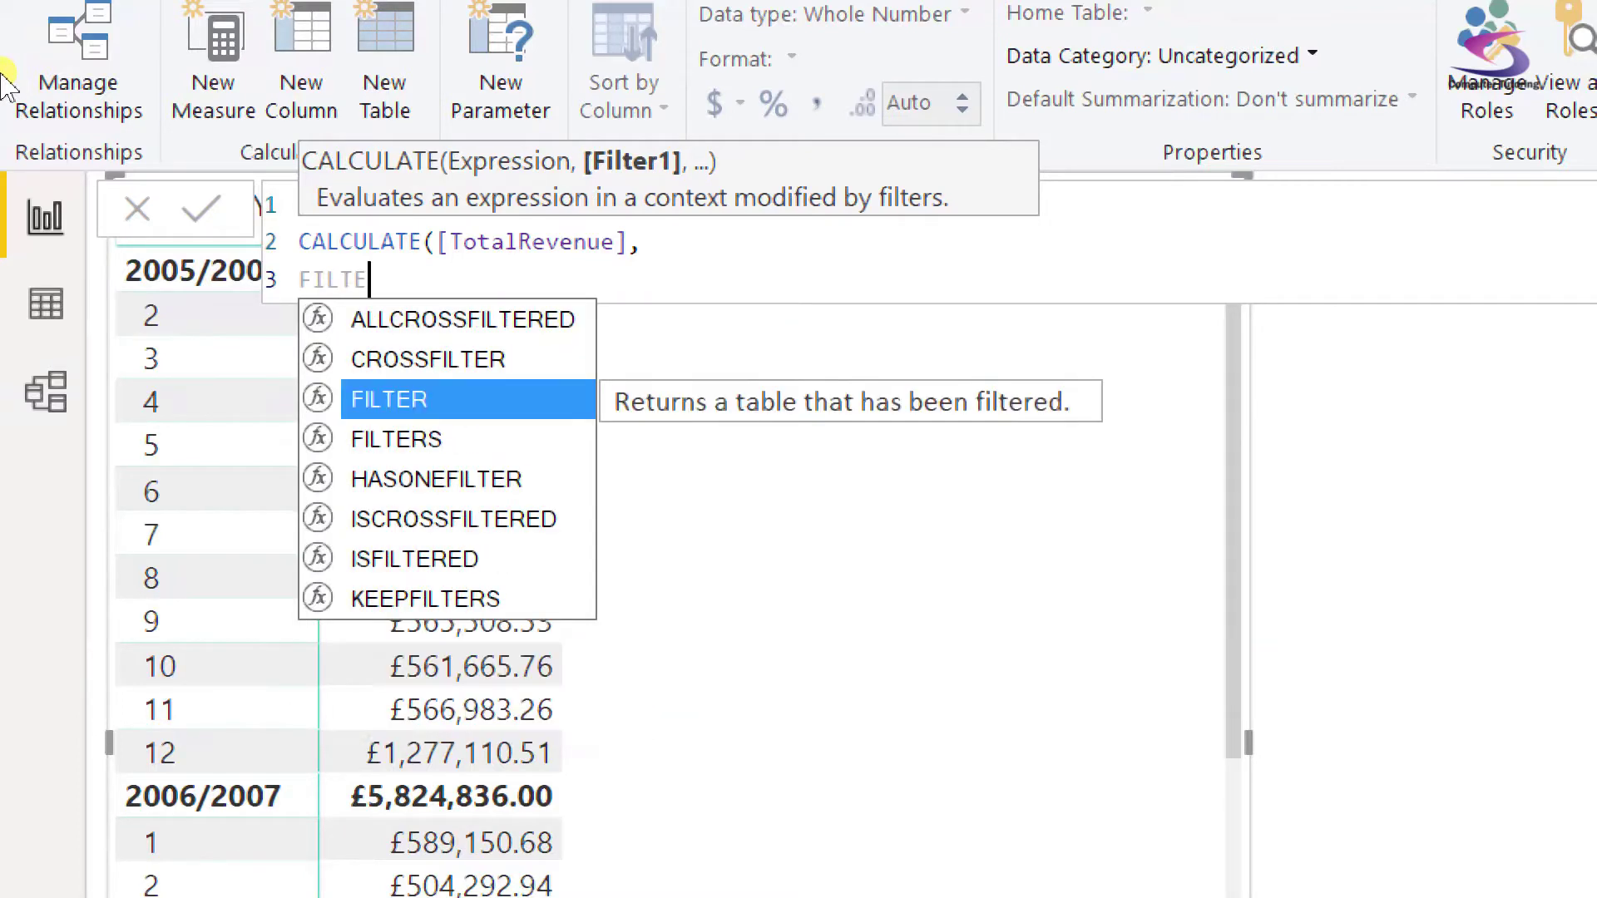
text(R(AL)
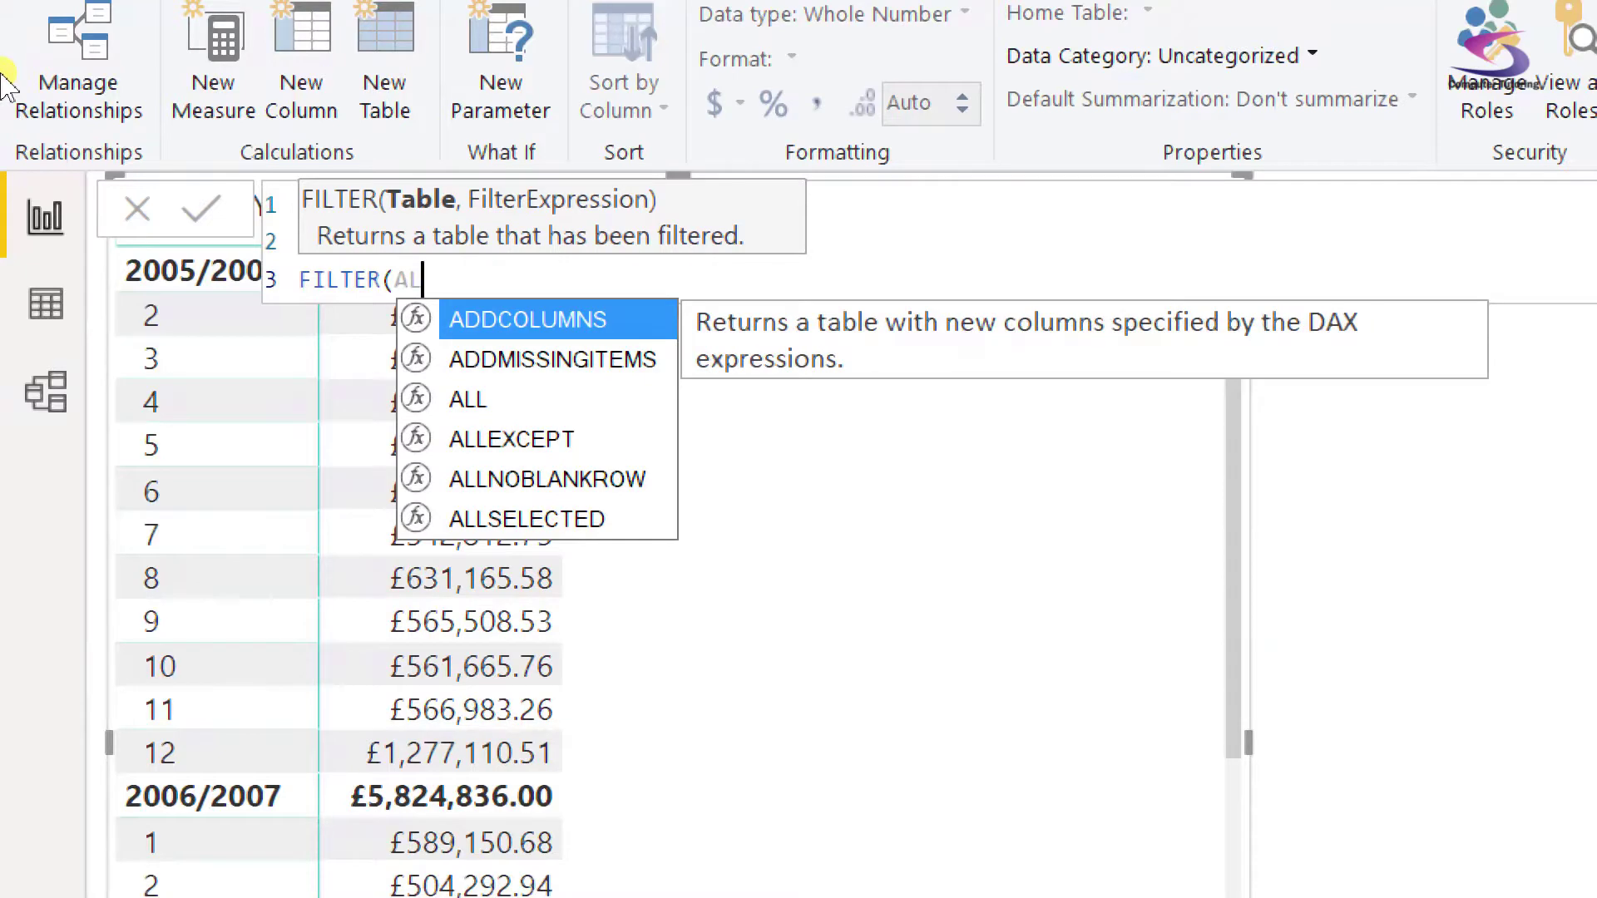
text(LSE)
key(Tab)
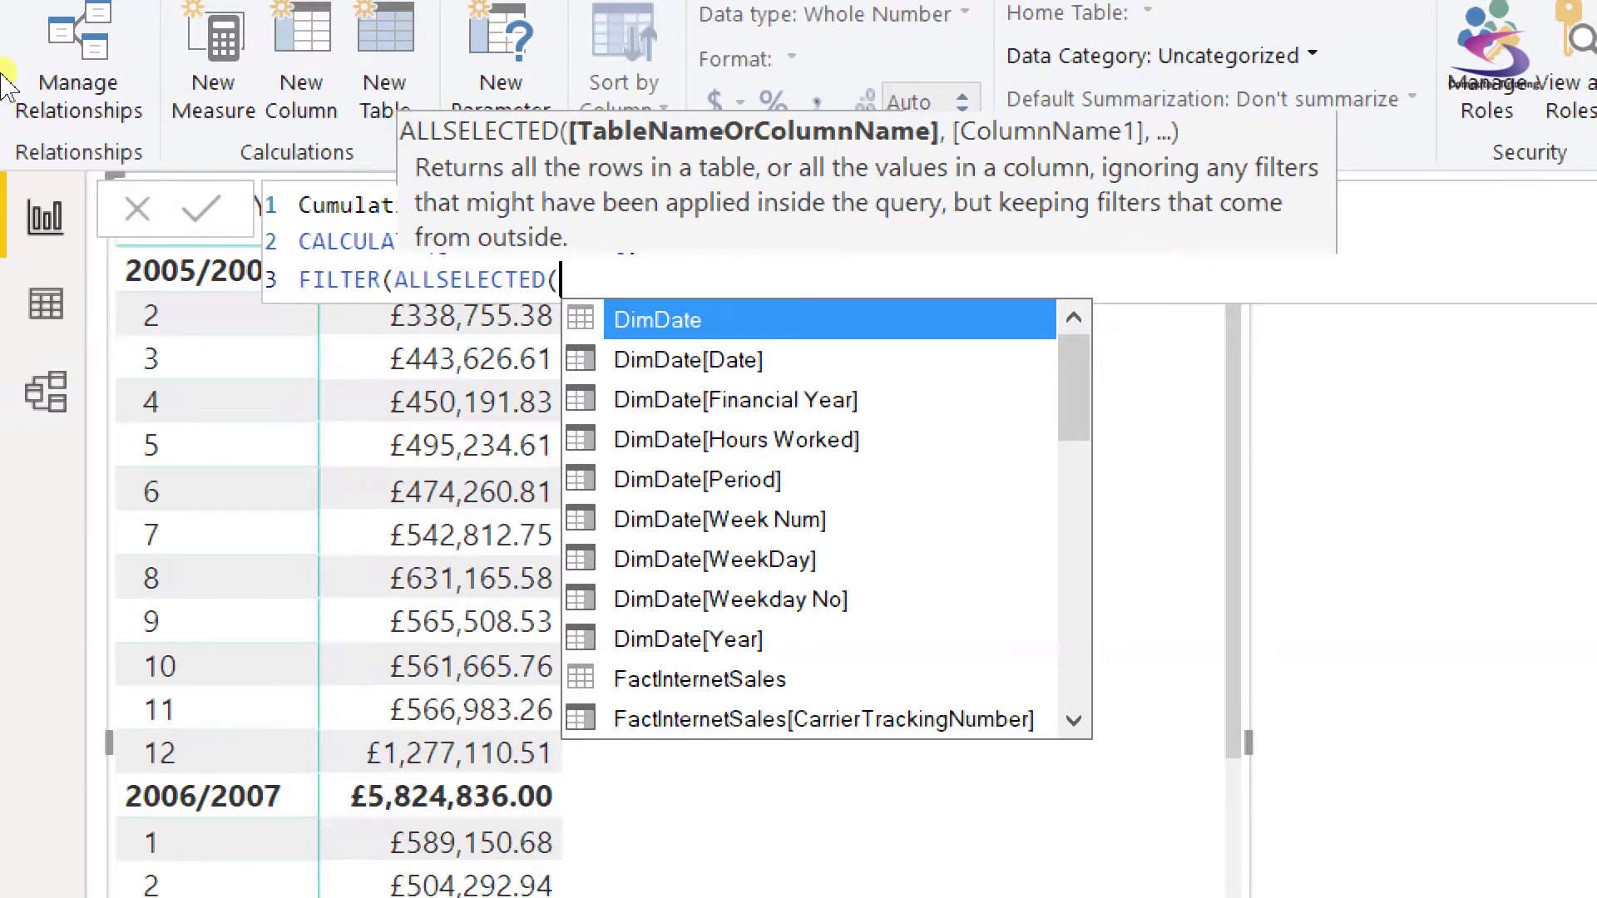
text(DimDate)
key(Tab)
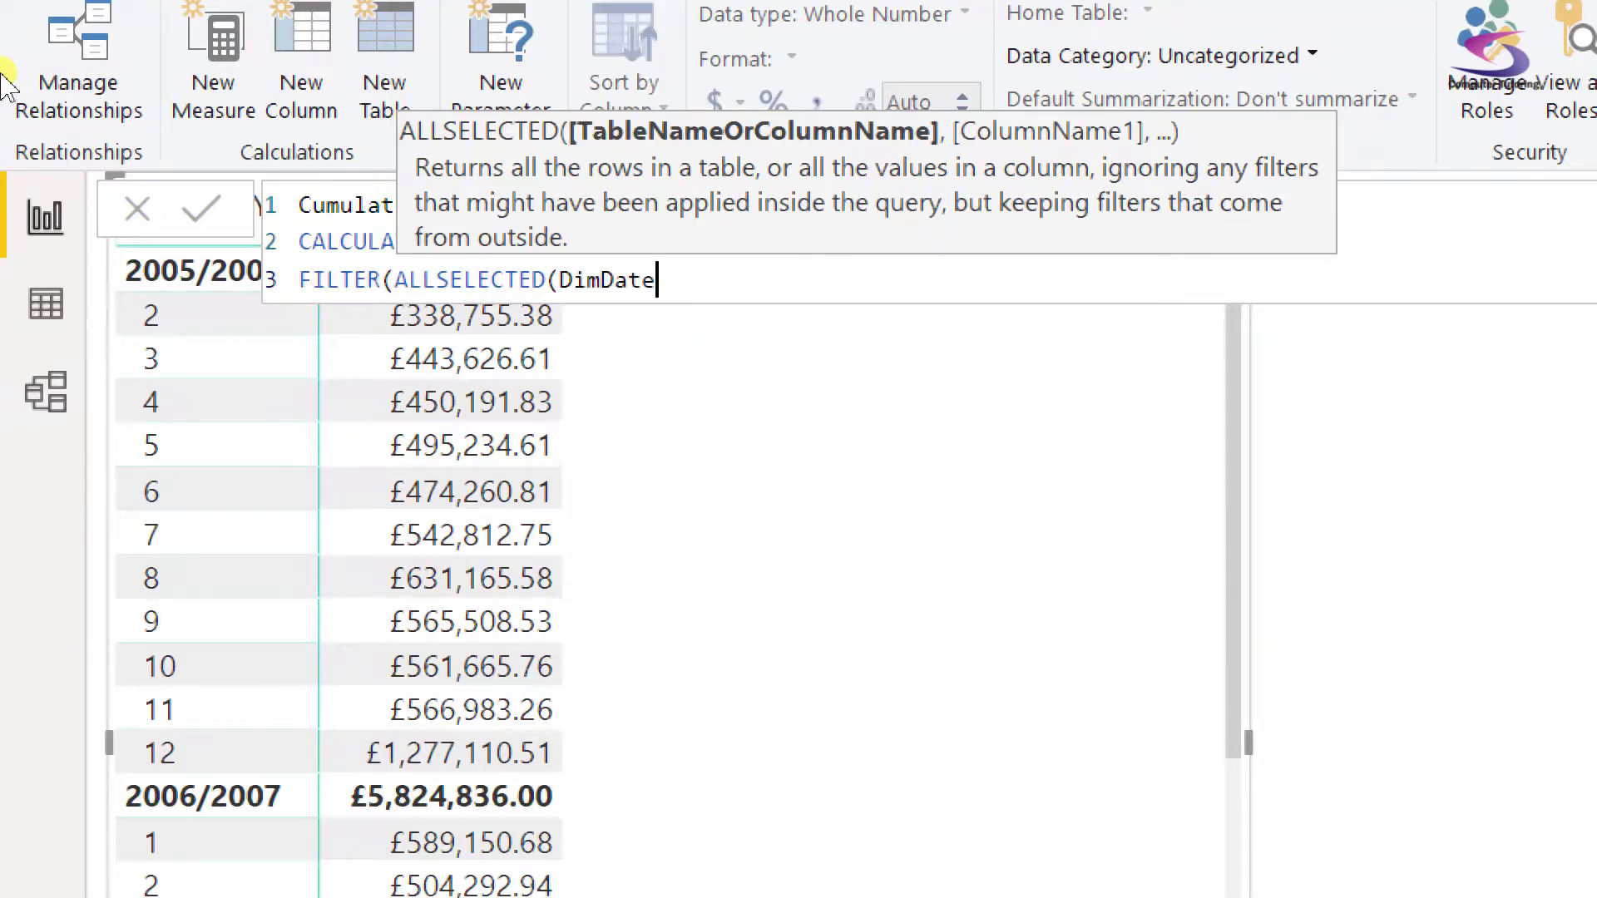
text(P)
key(Tab)
text())
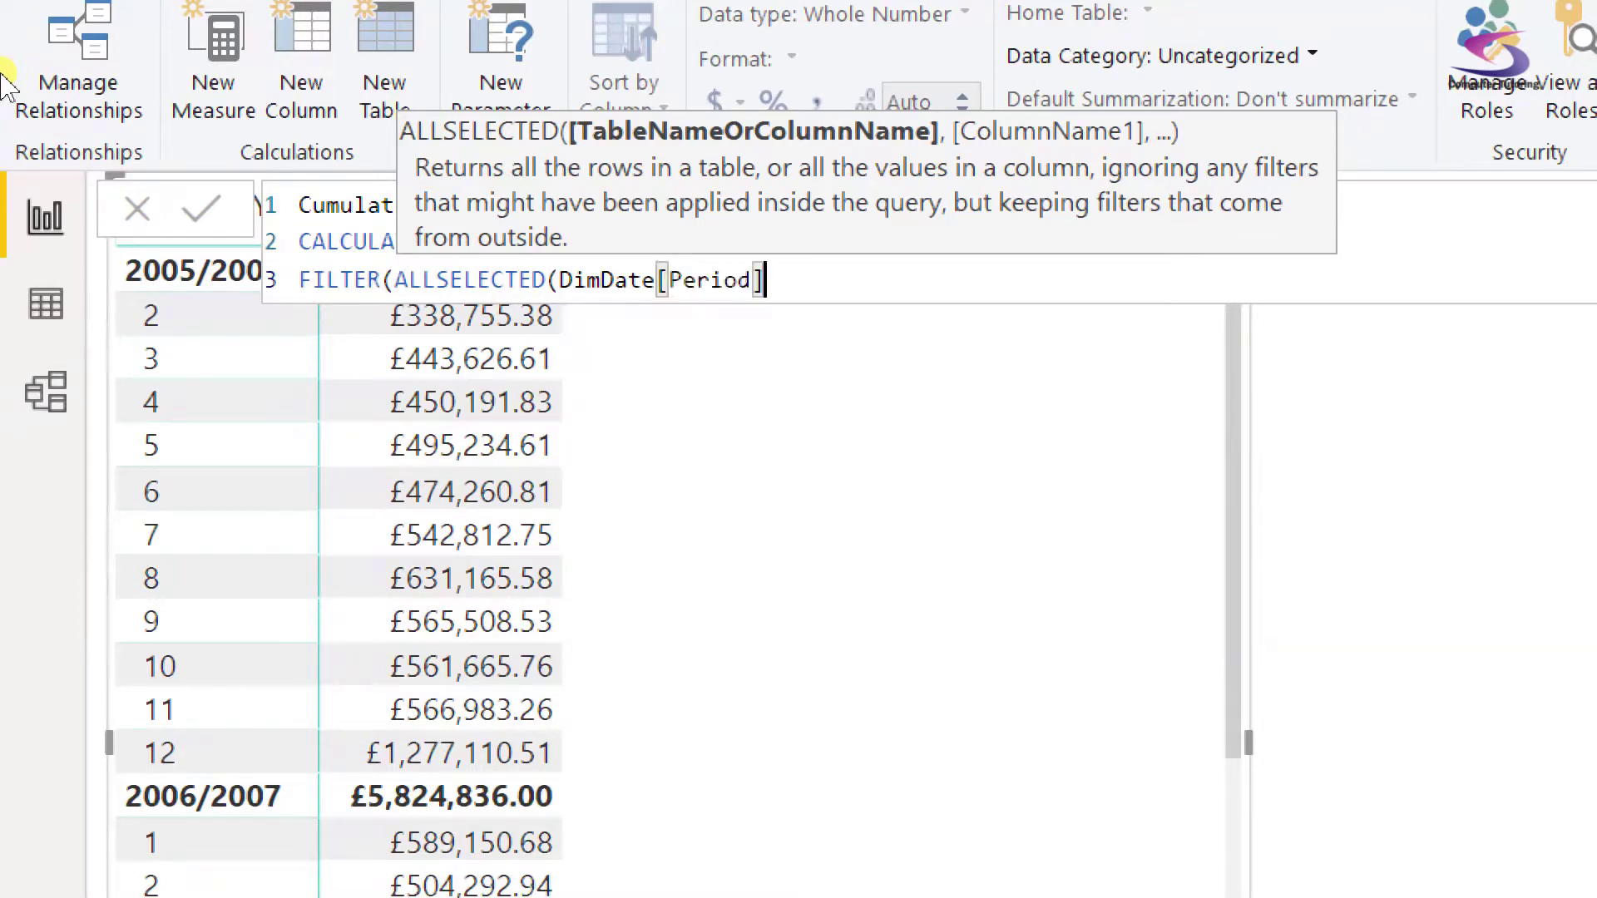
text(,)
key(shift+Return)
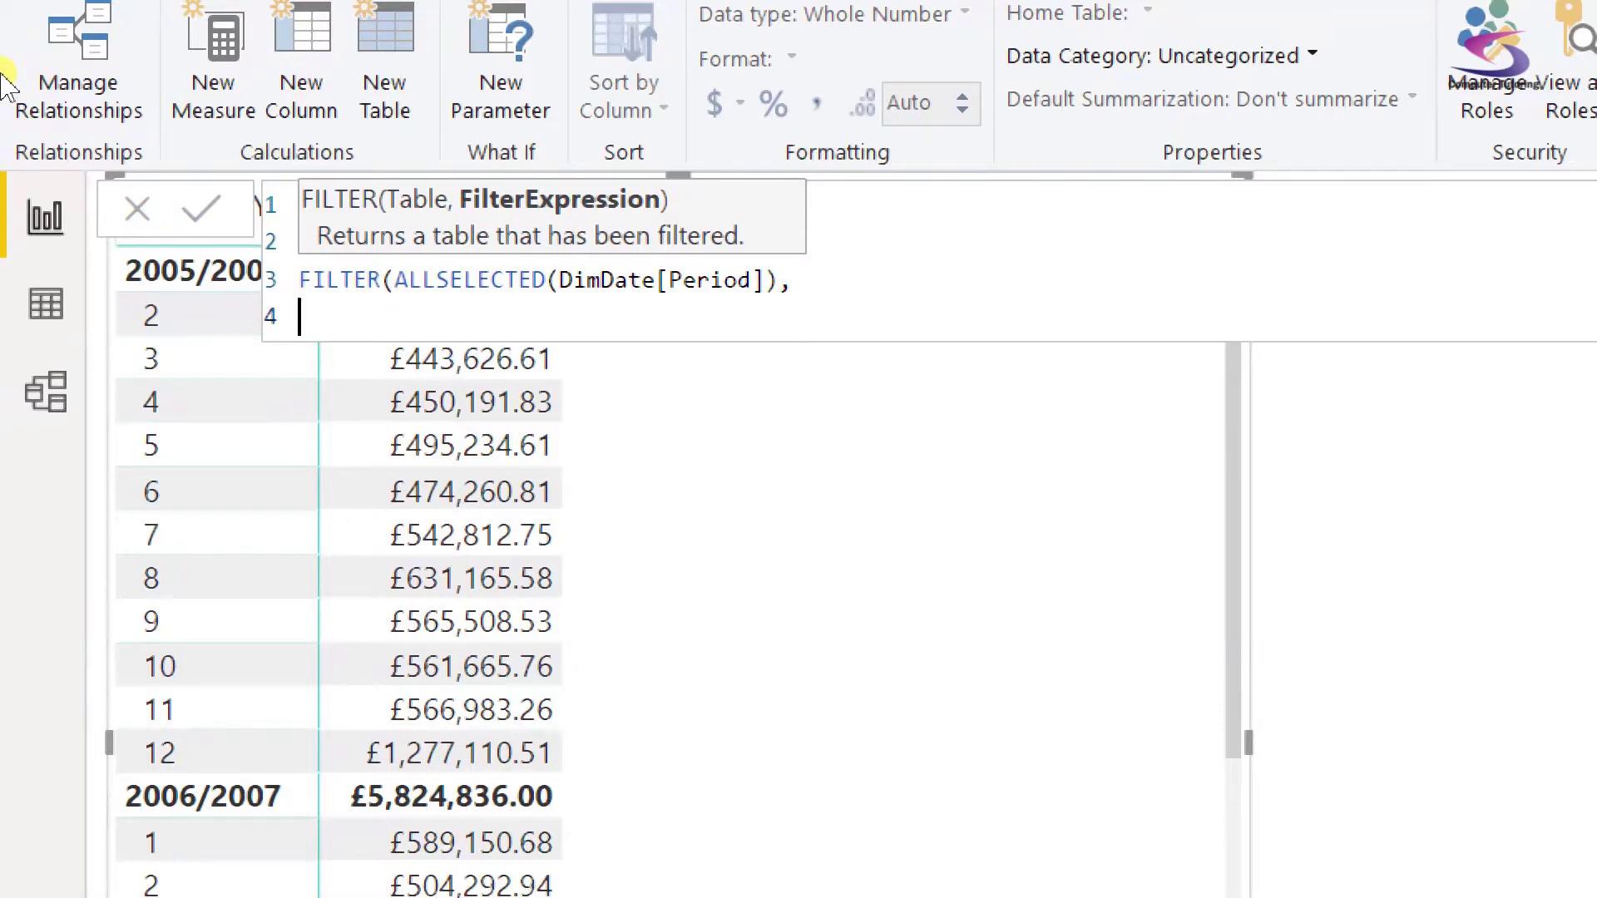
Finish with DimDate[Period]<=MAX(DimDate[Period]), close the brackets, and commit the measure.
text(DimDate)
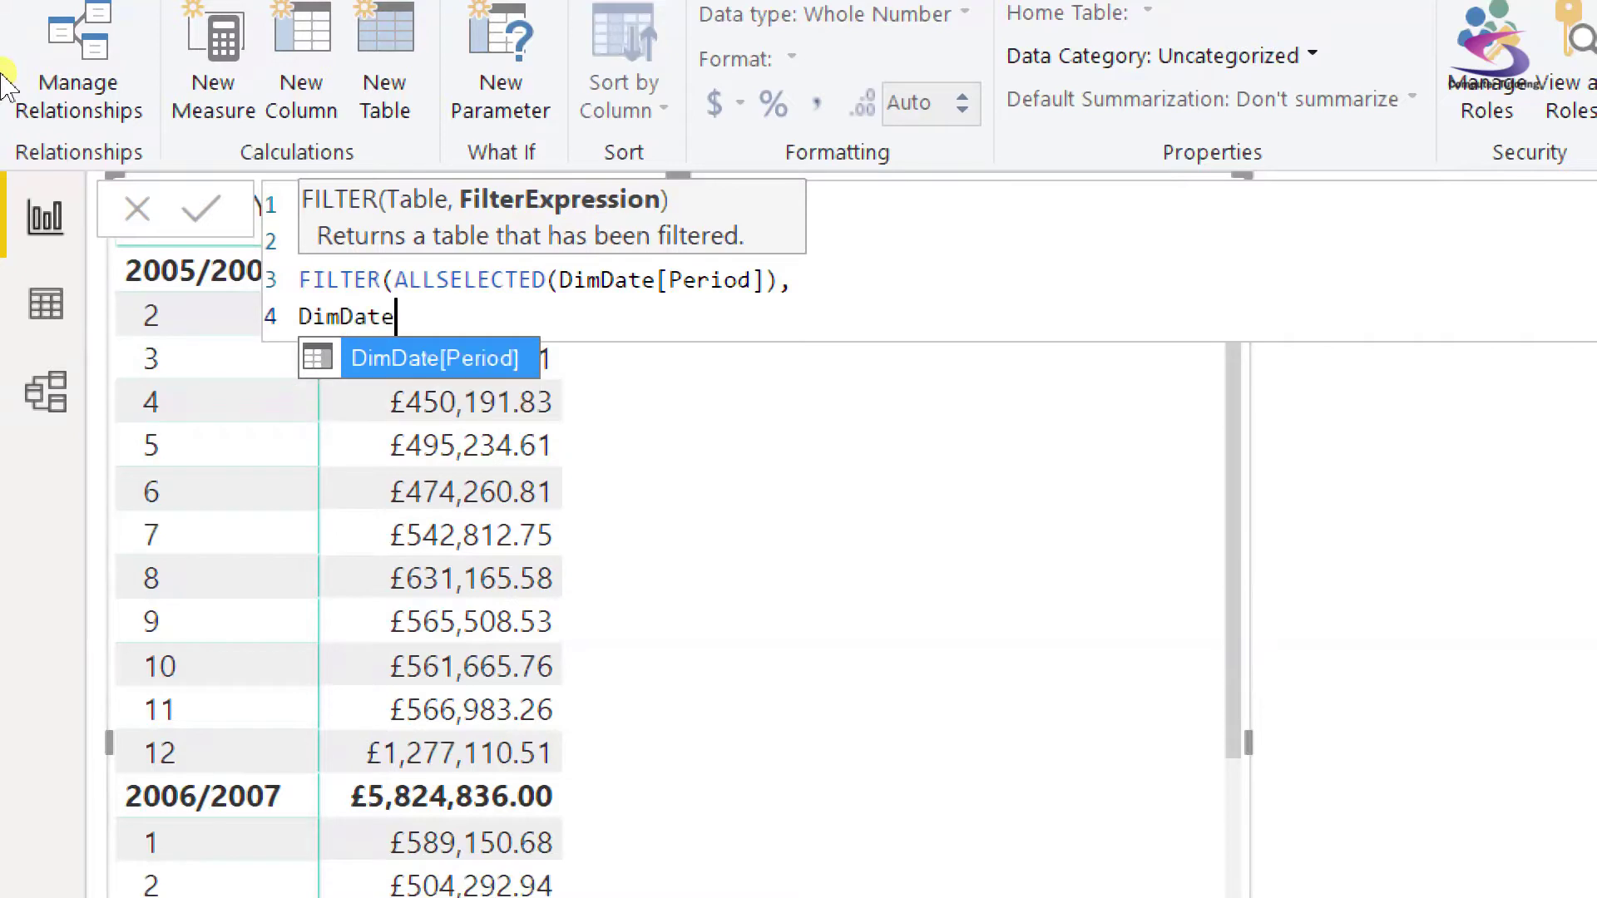
text([P)
key(Tab)
text(<=)
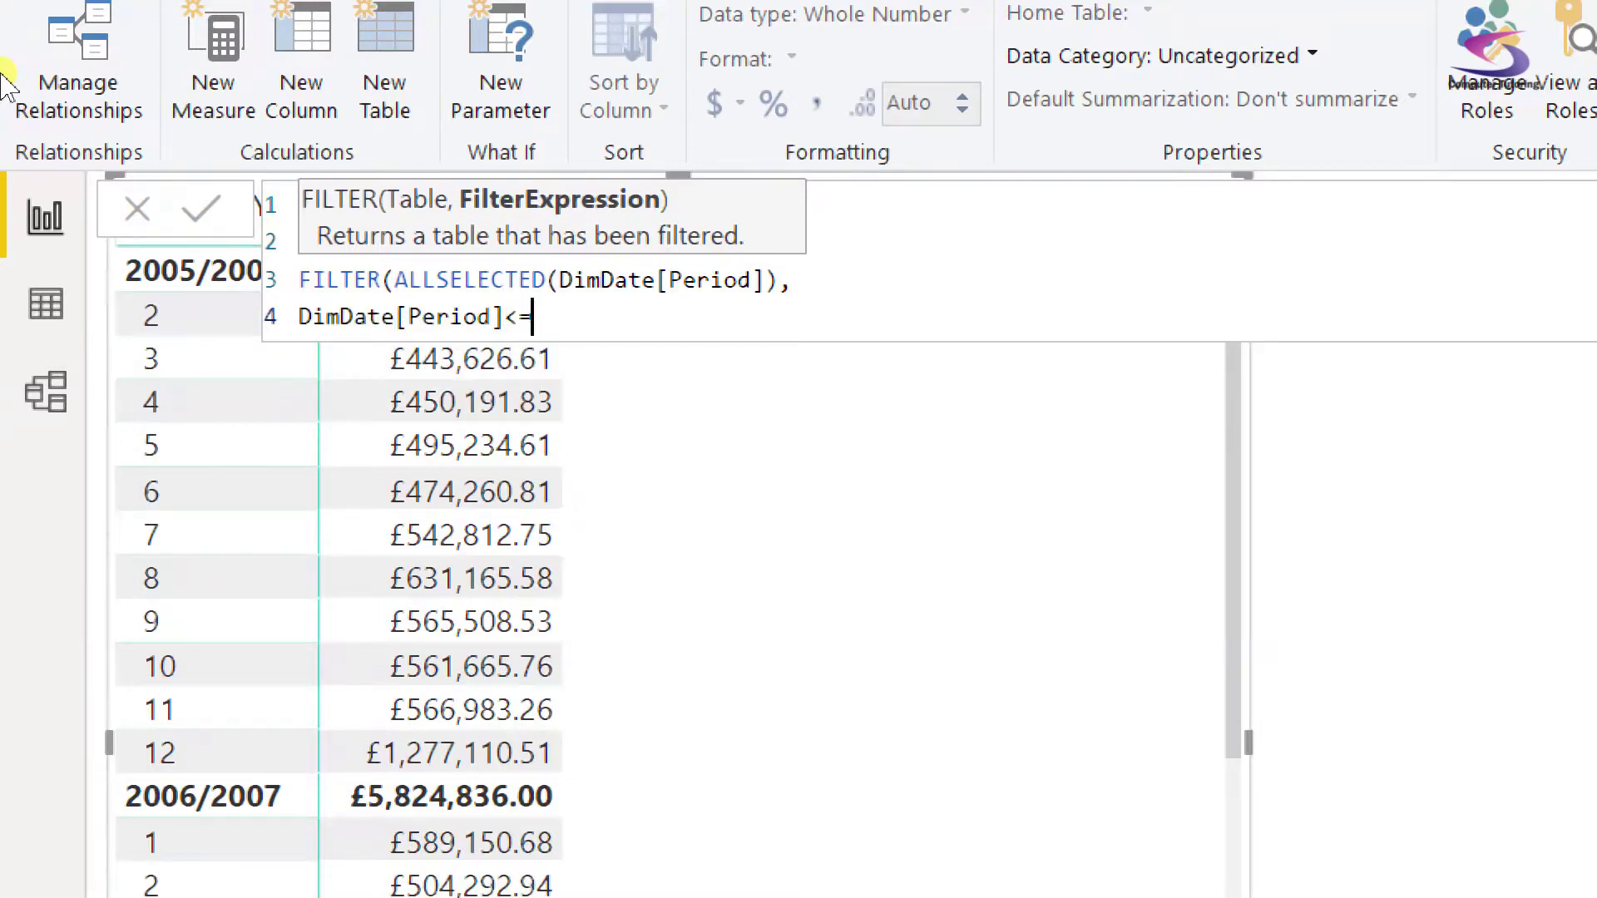
text(MAX(Dim)
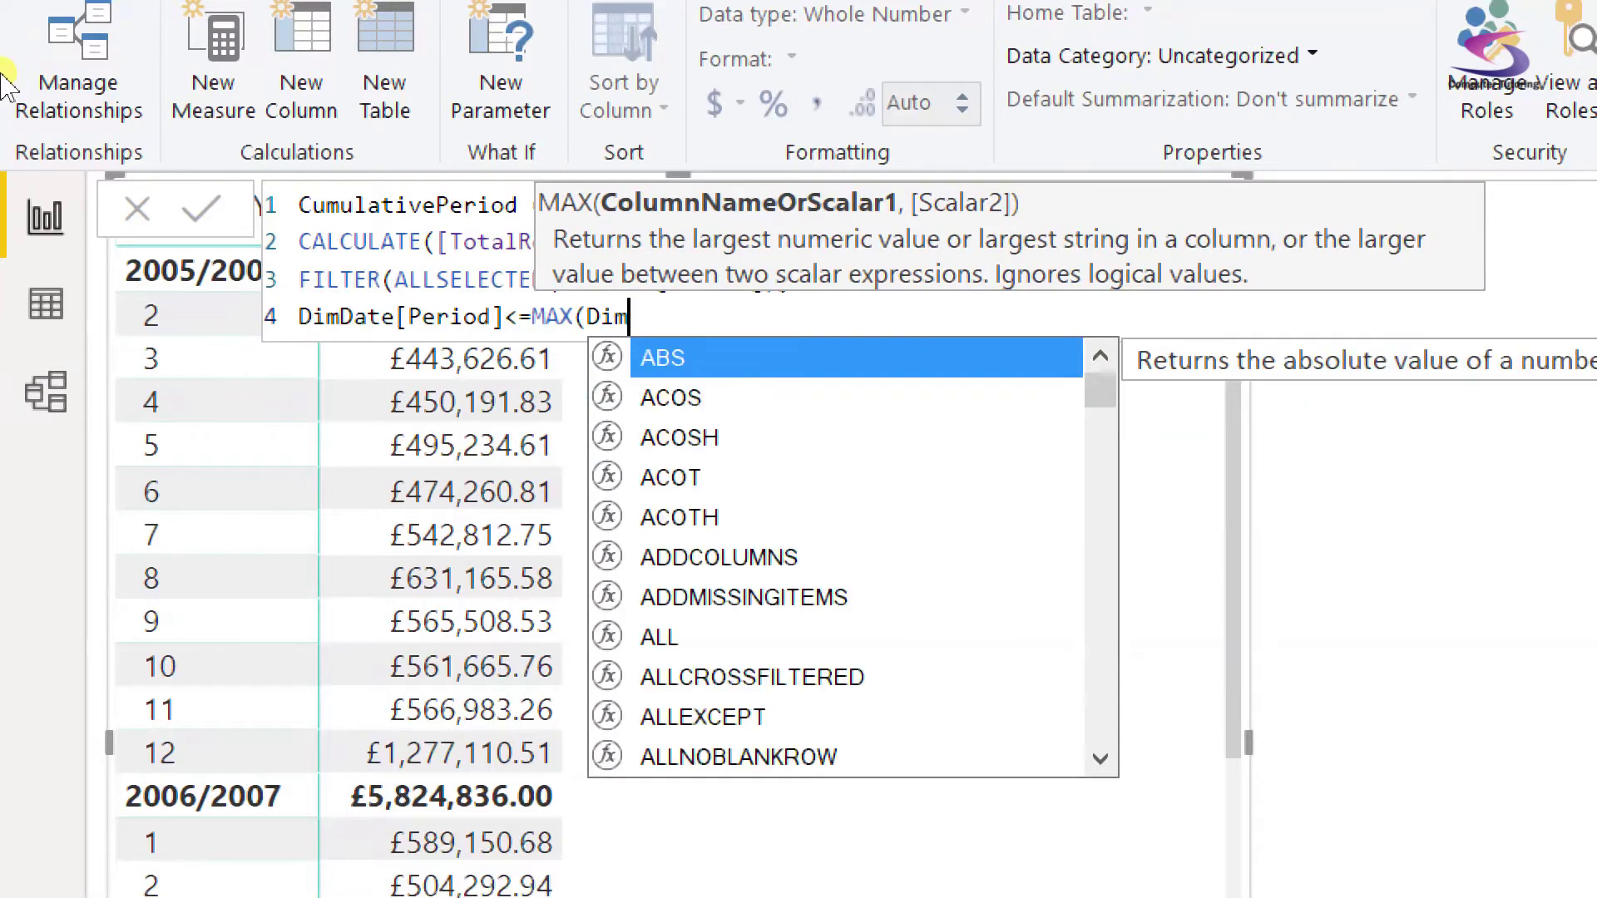
text(Date[)
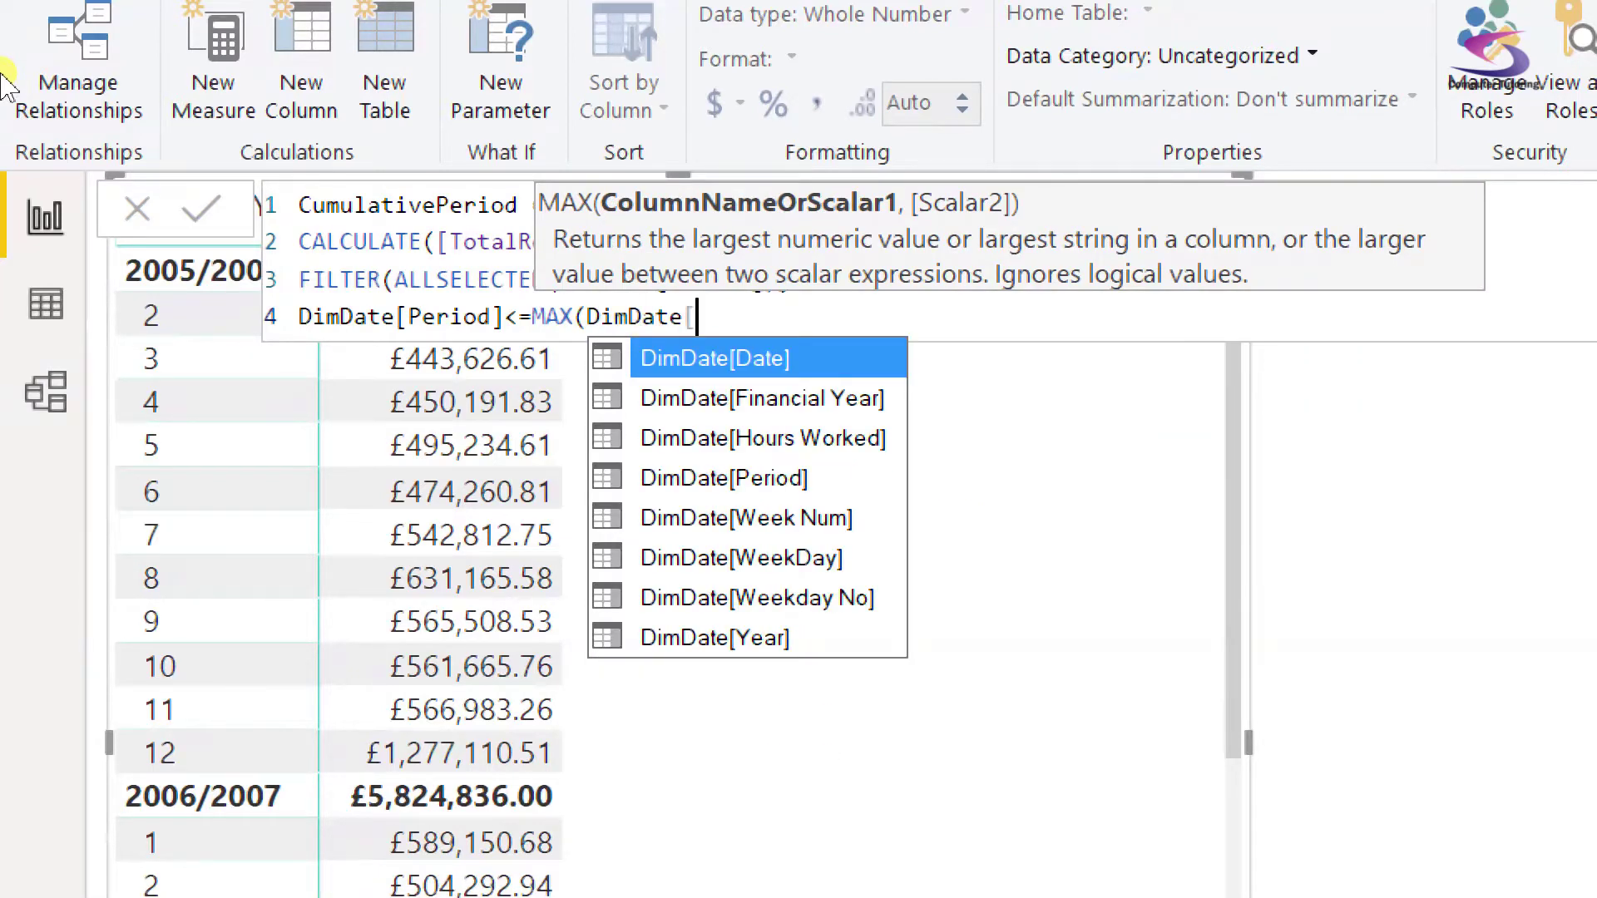
text(P)
key(Tab)
text())
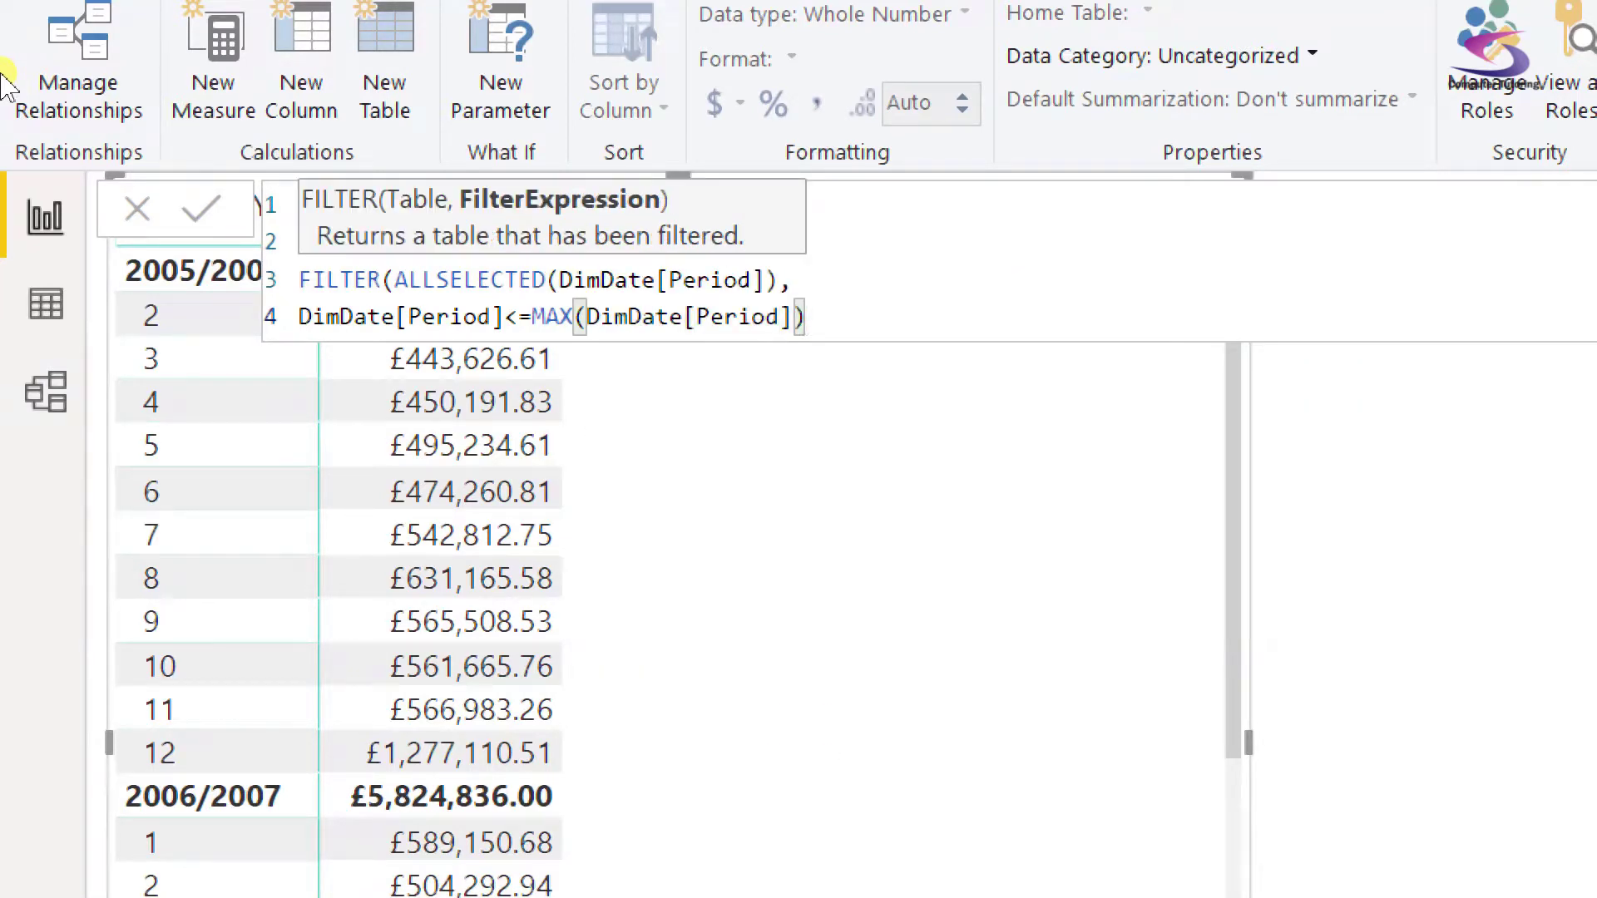
key(shift+Return)
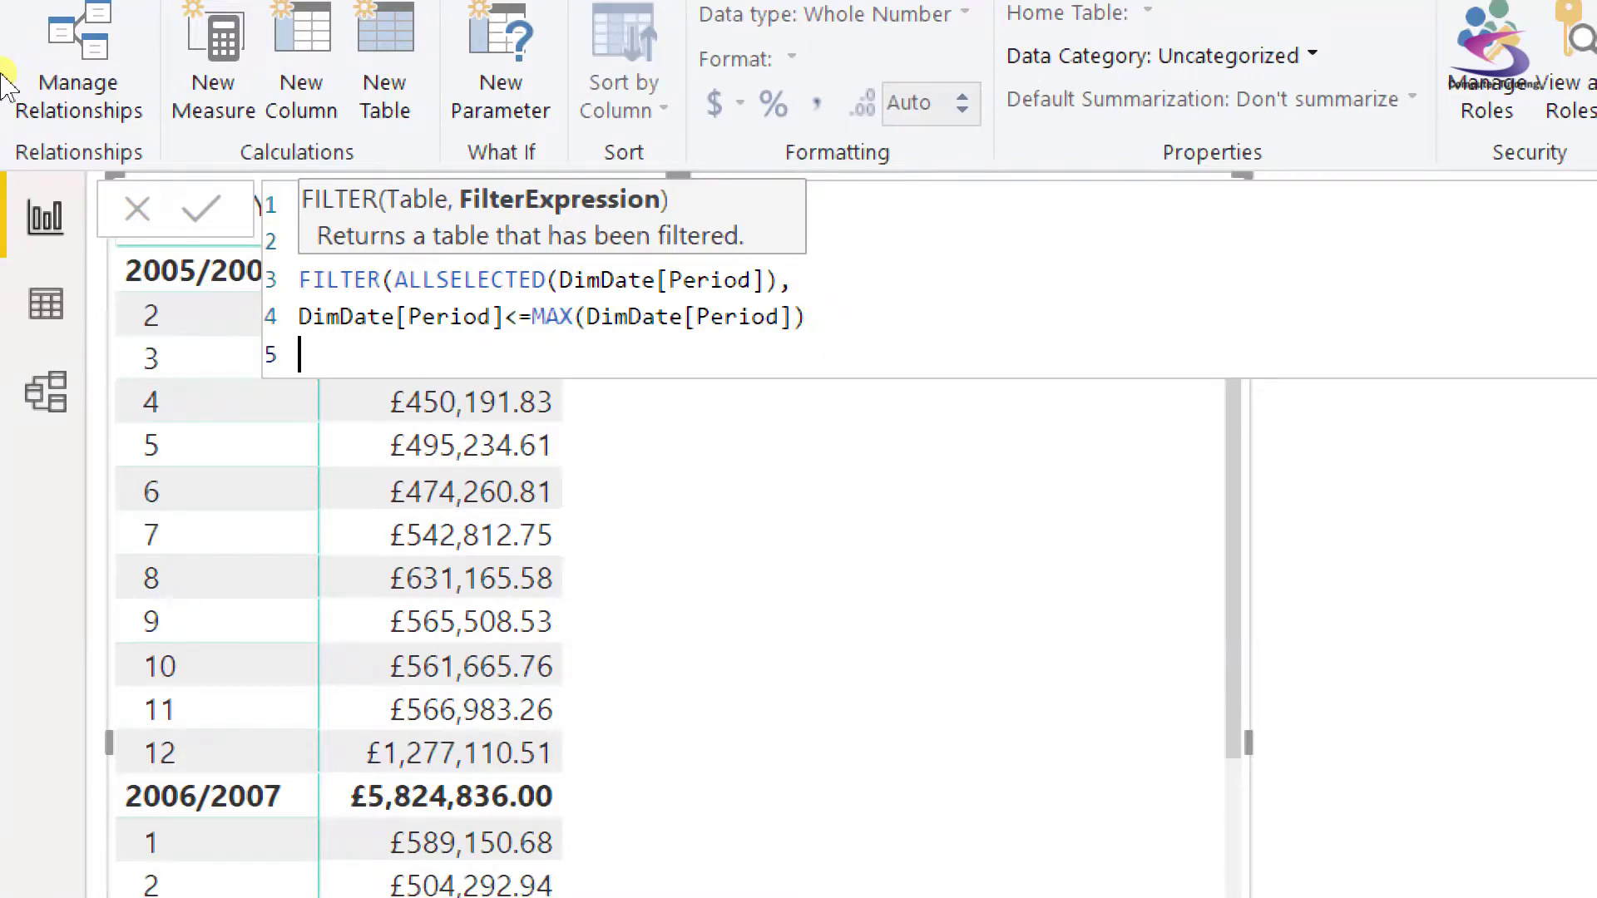
text())
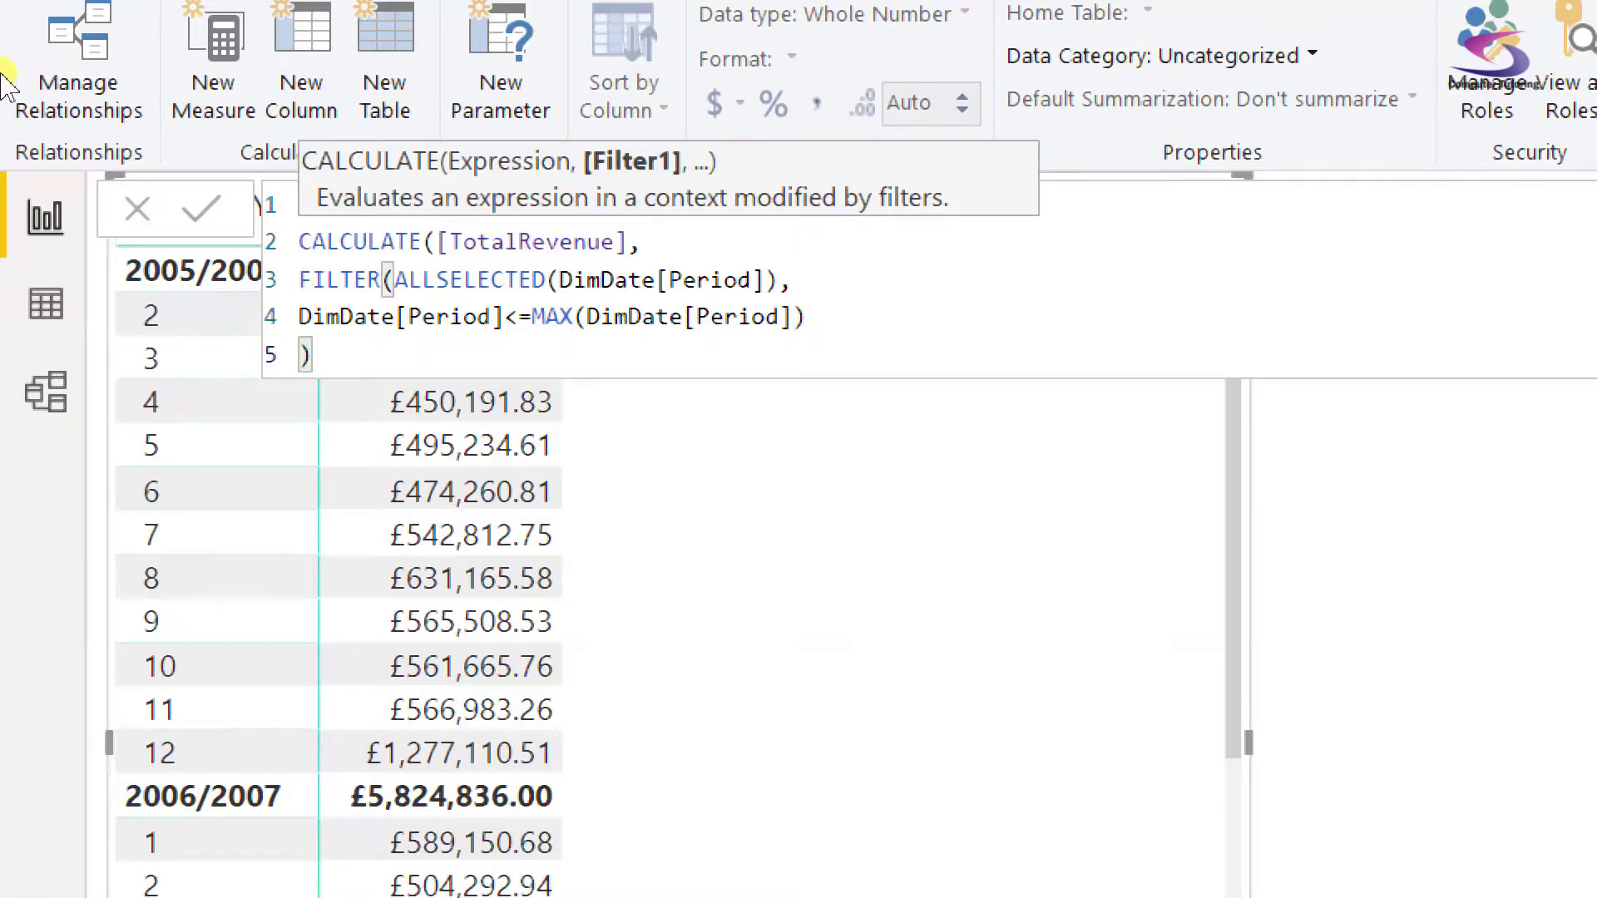
key(shift+Return)
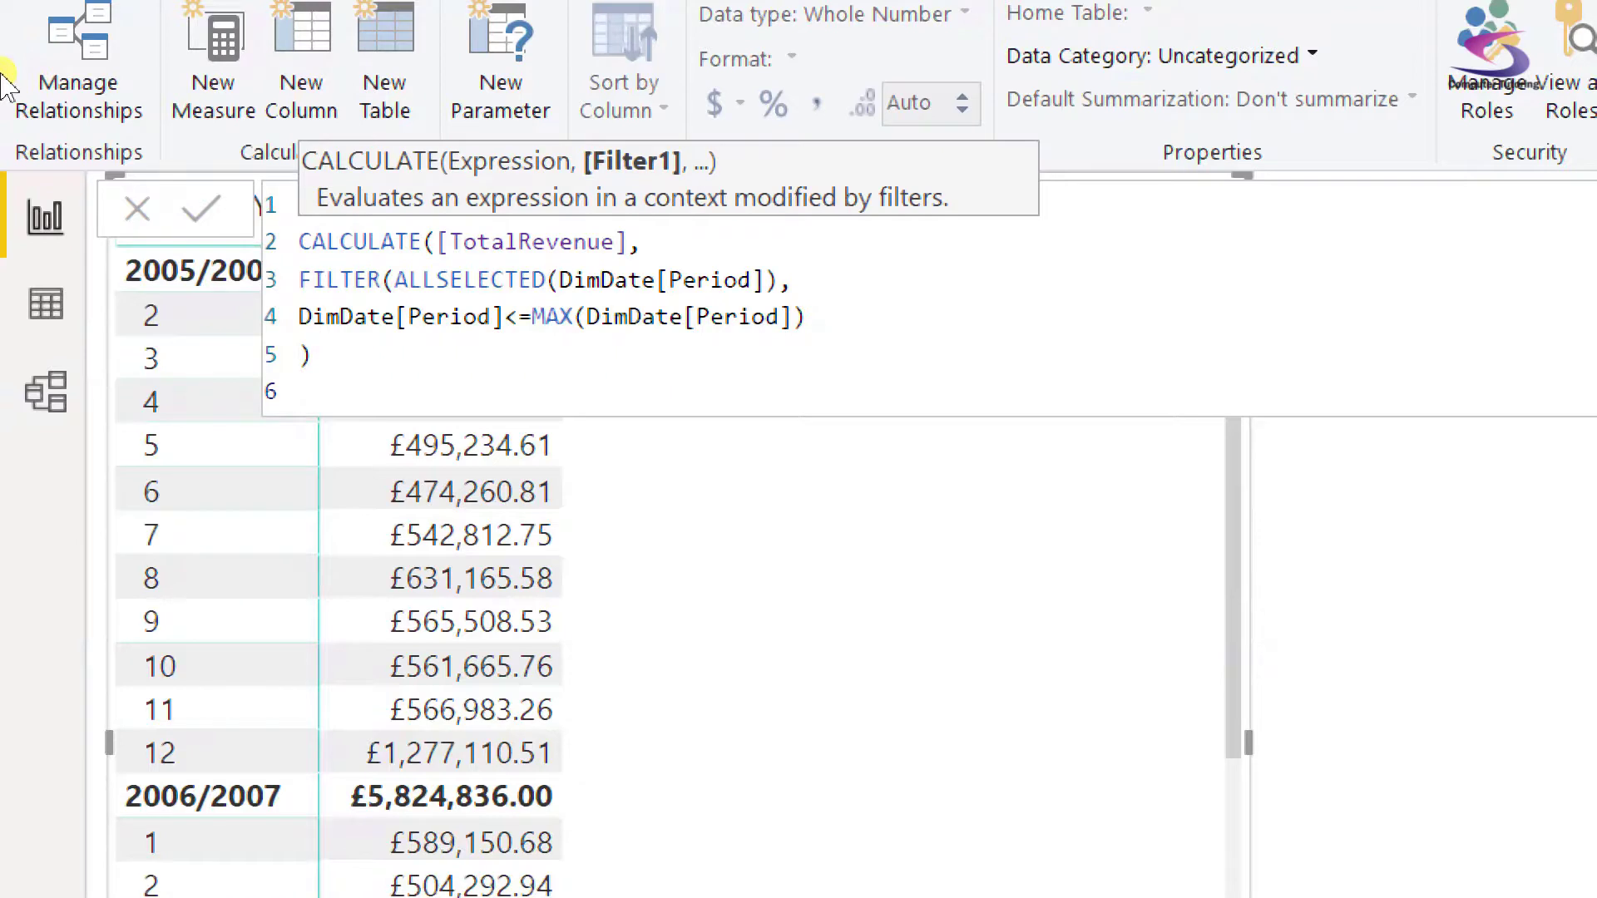
text())
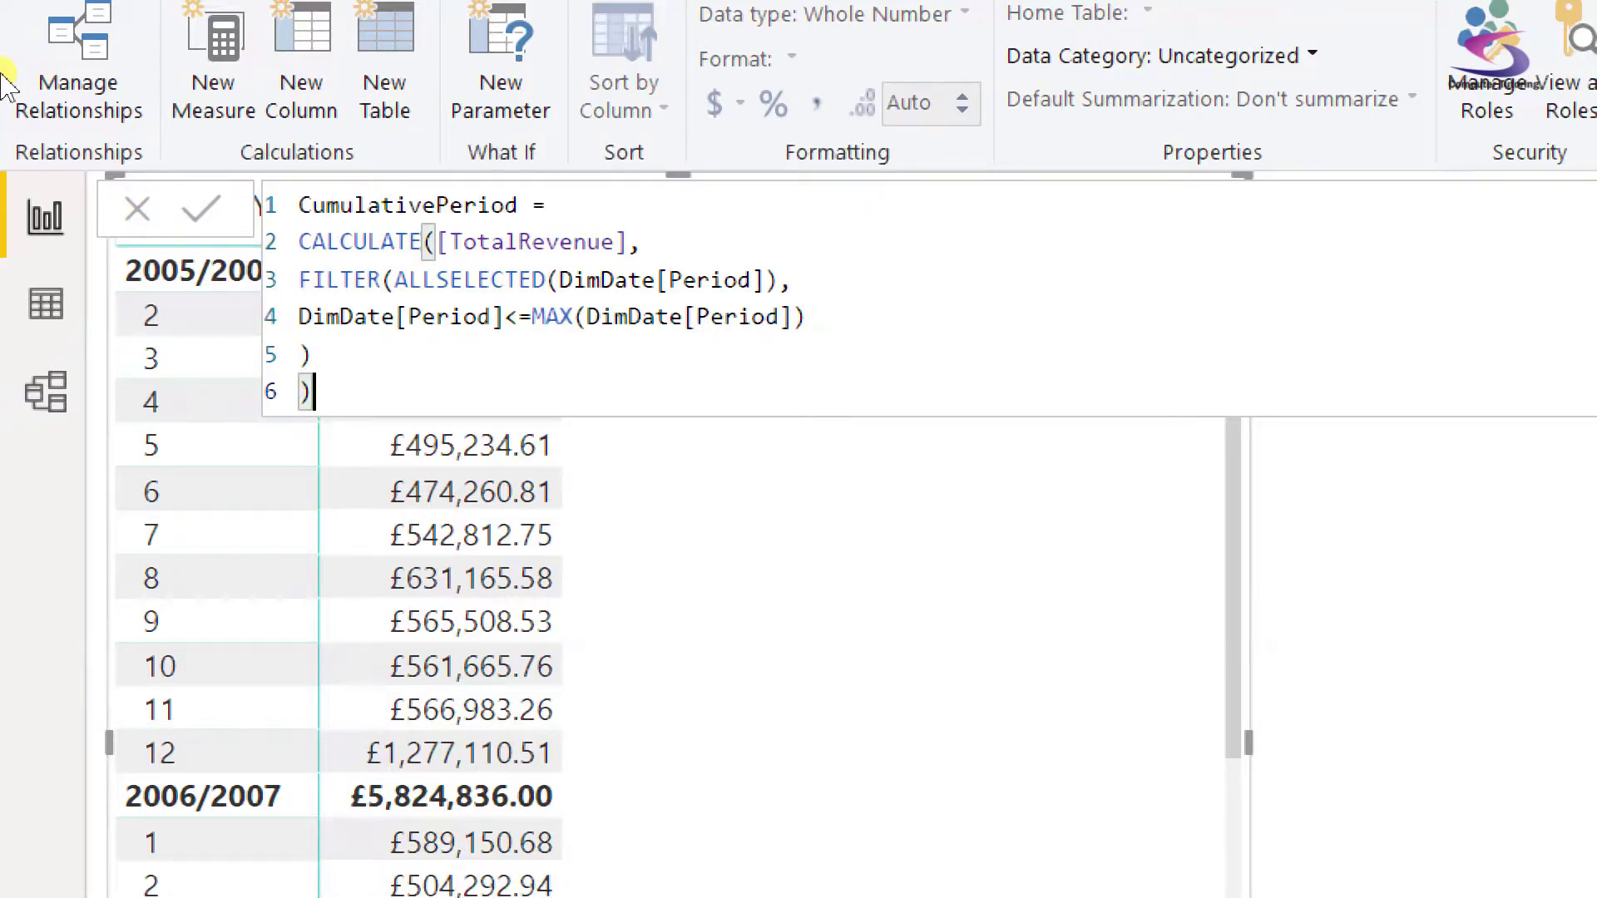
key(Return)
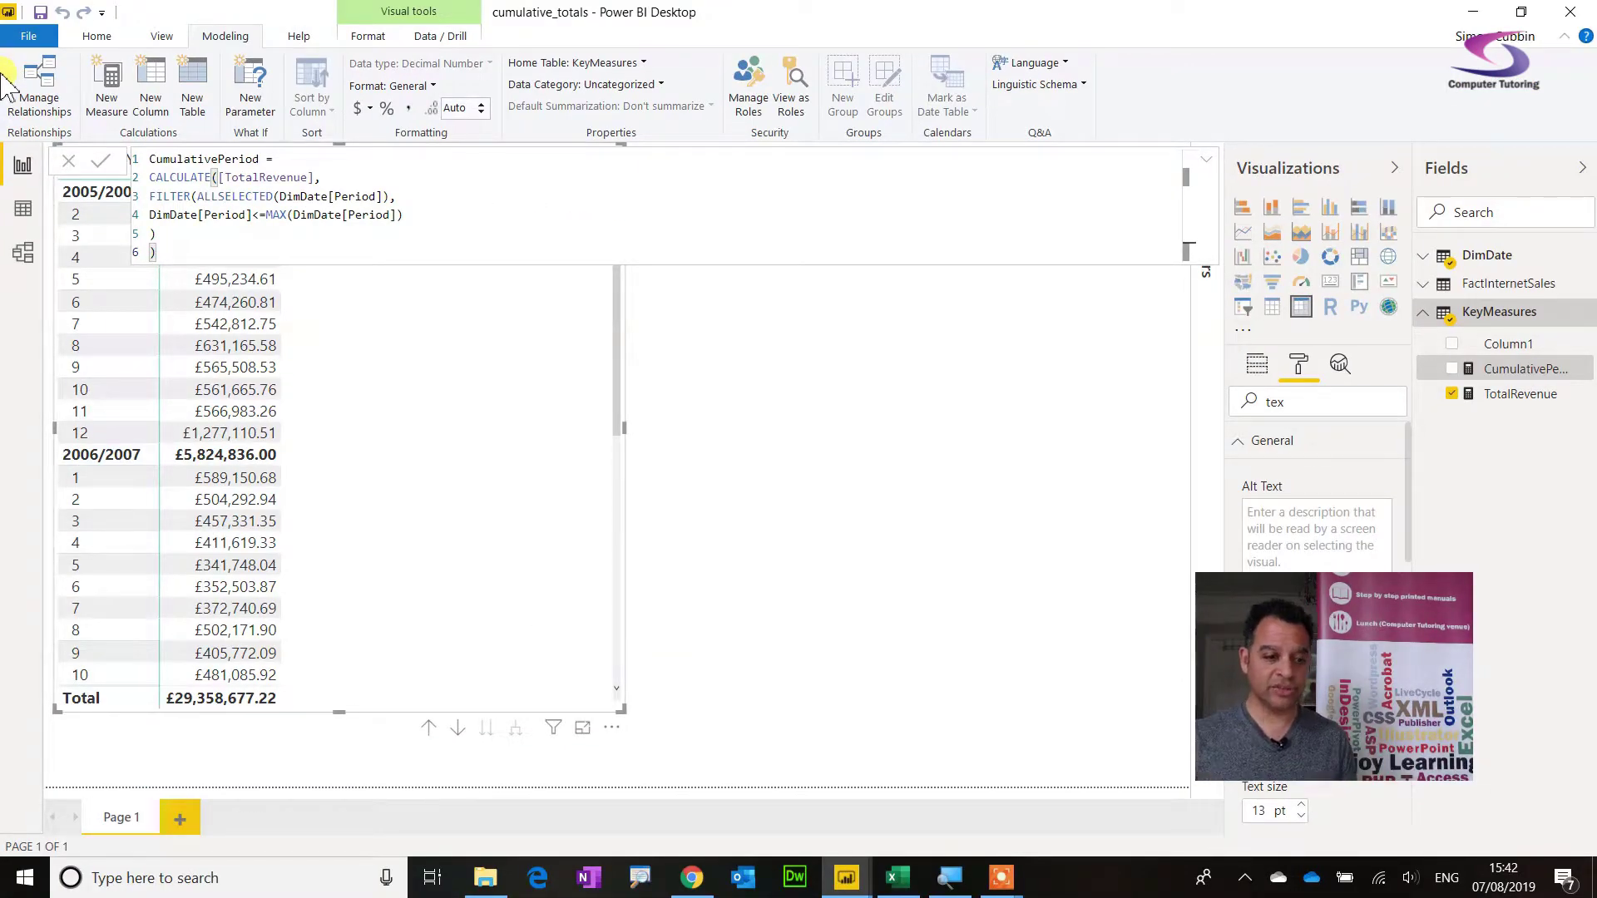
Apply £ English (United Kingdom) currency format to CumulativePeriod and return to the report canvas.
click(364, 110)
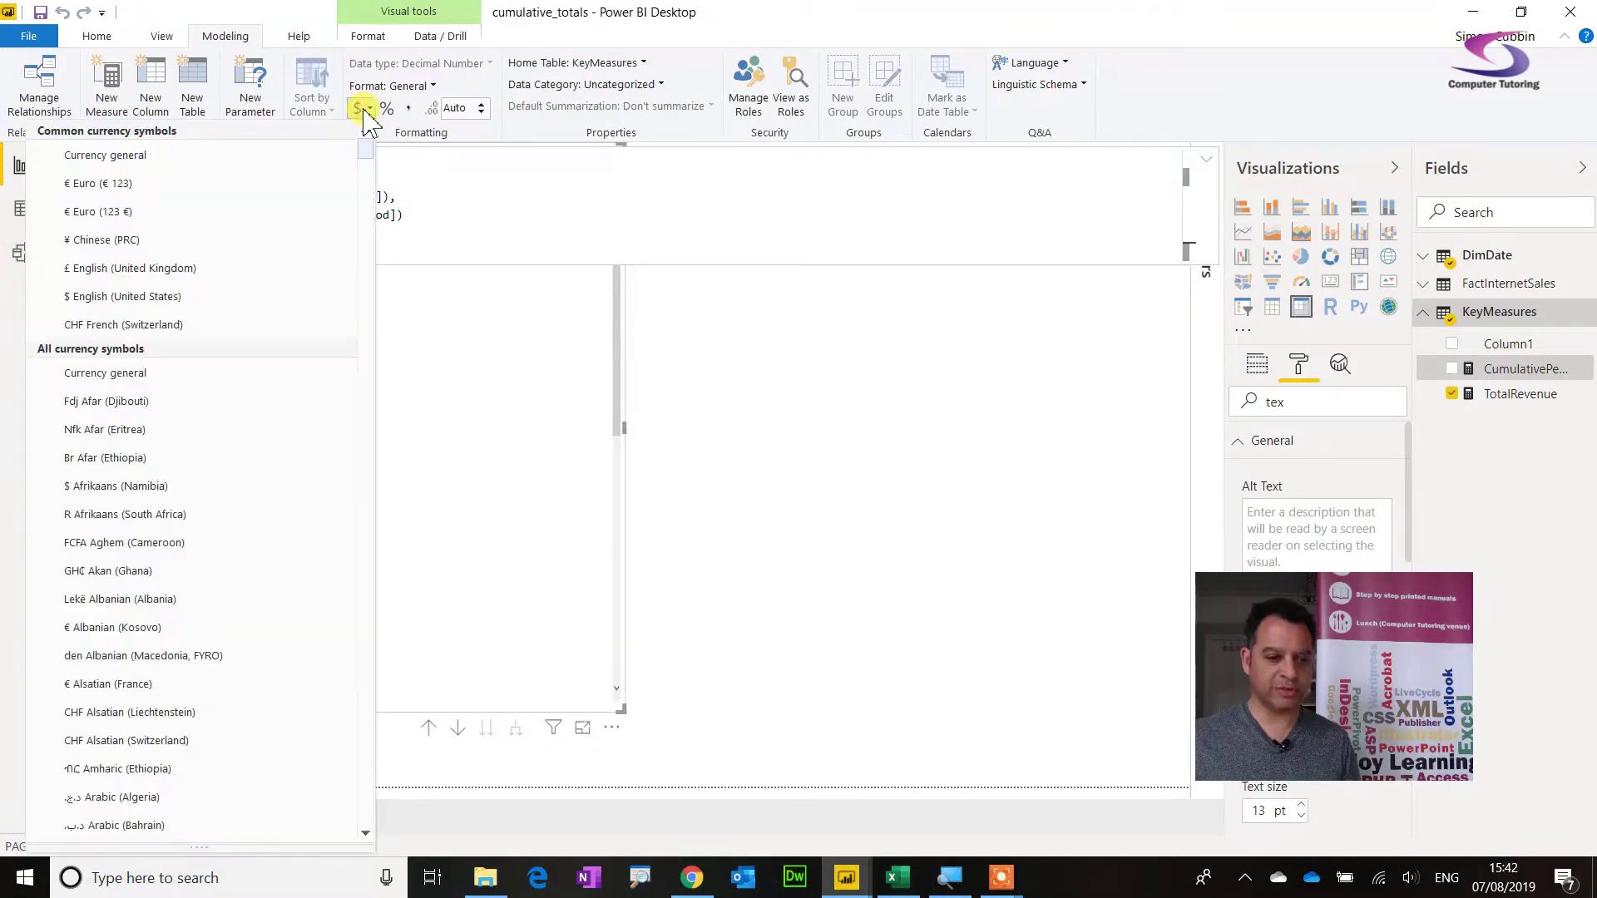
click(152, 273)
click(801, 366)
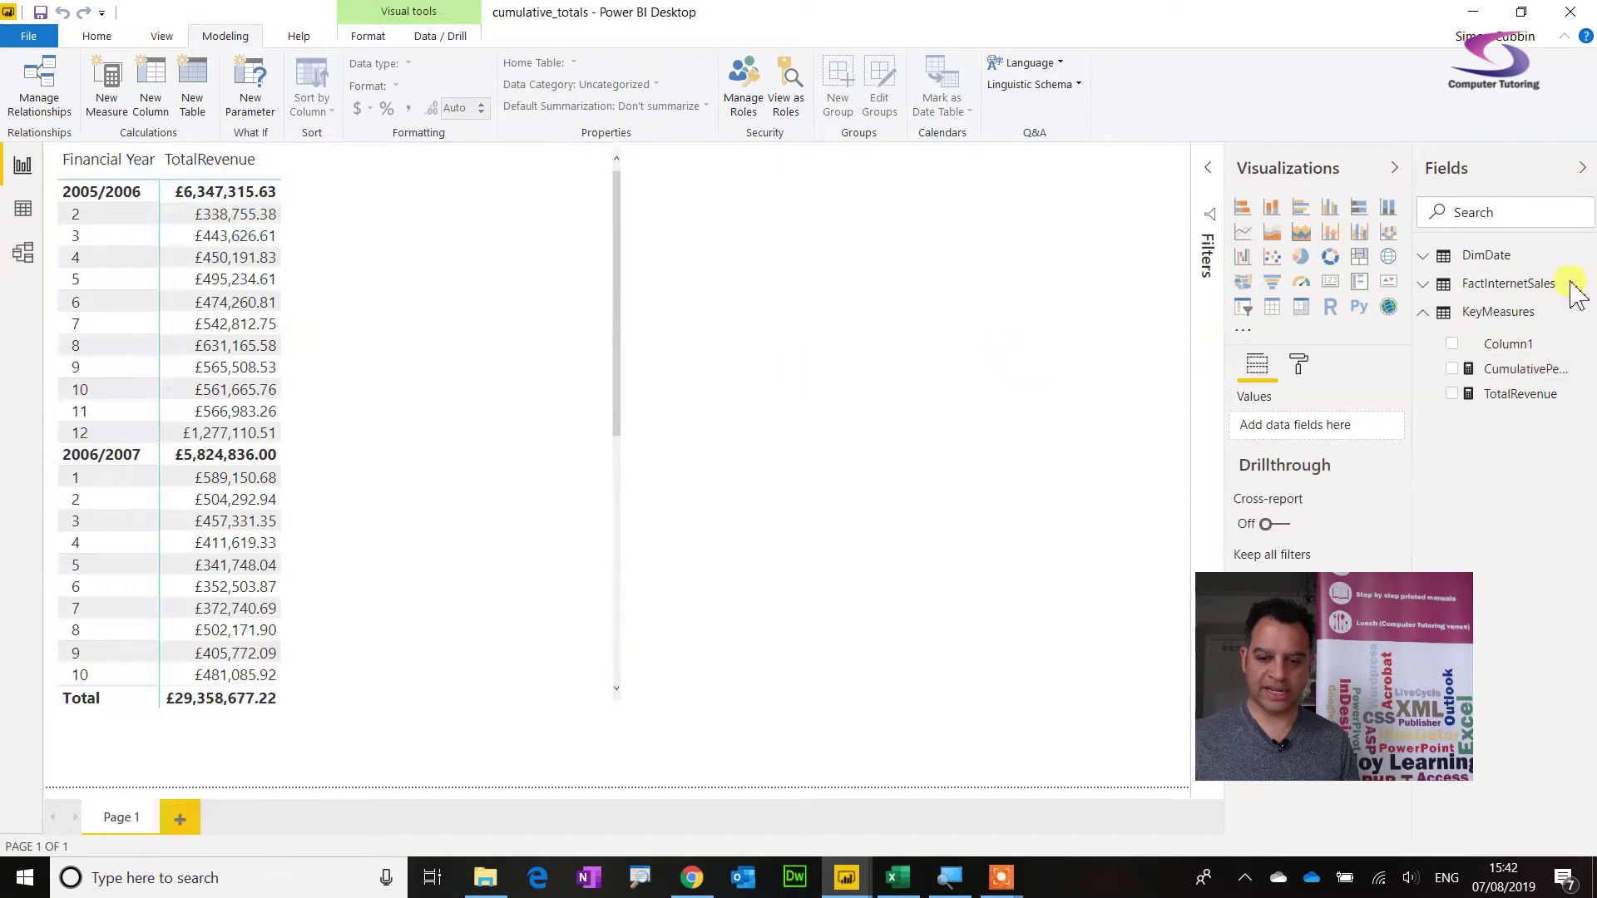
Add CumulativePeriod to the matrix and confirm its total restarts at period 1 of 2006/2007.
drag(1531, 368, 339, 350)
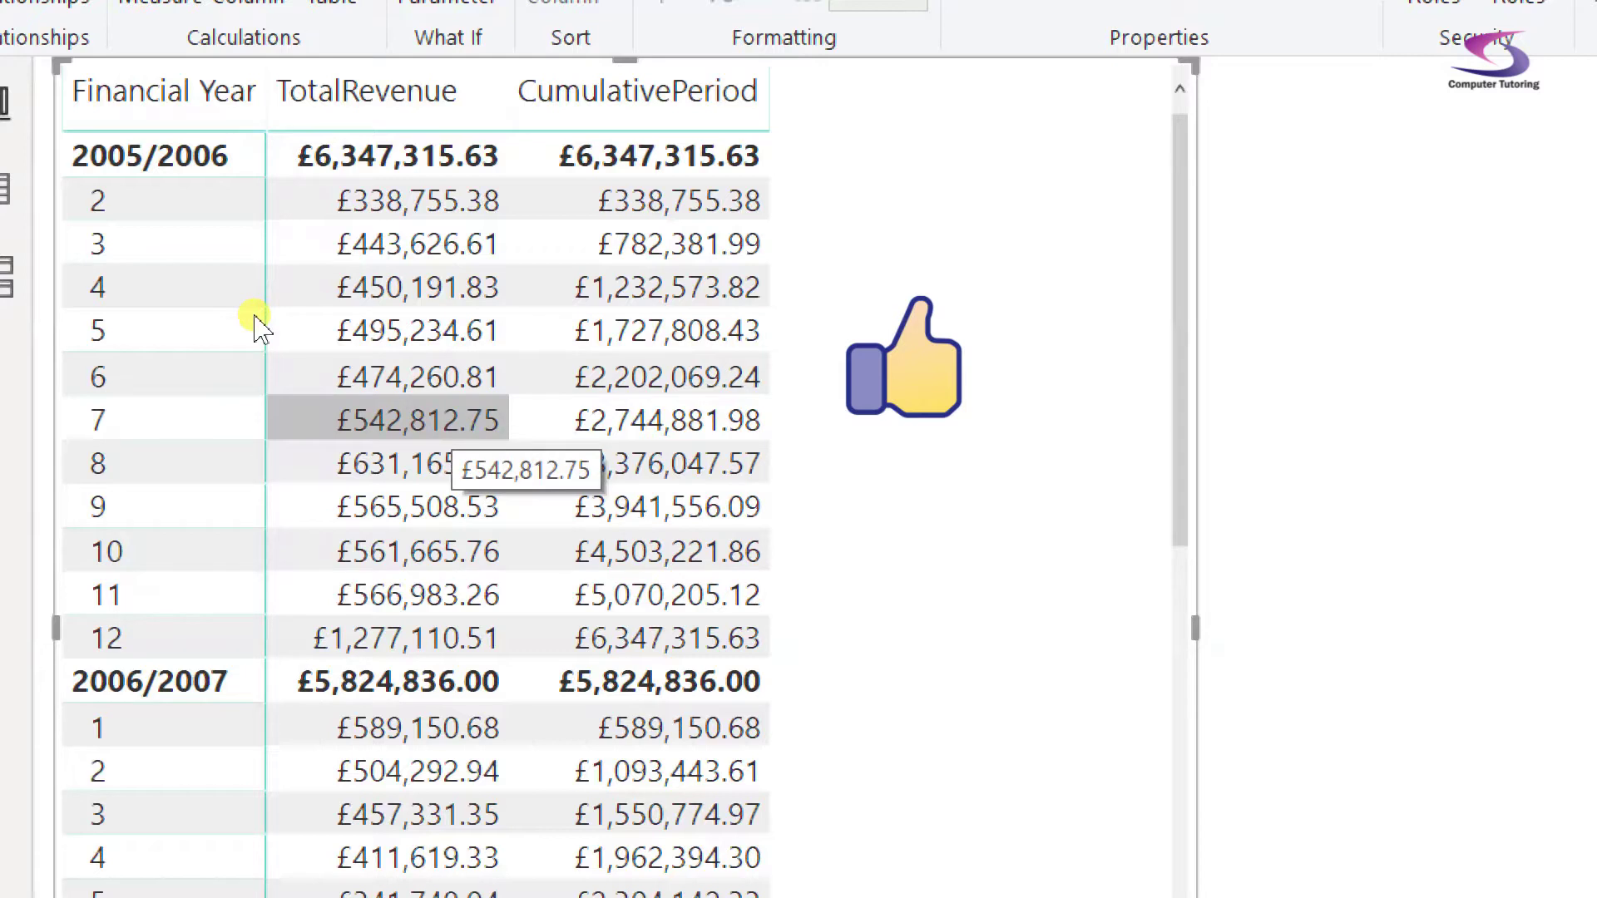
scroll(267, 316, down, 2)
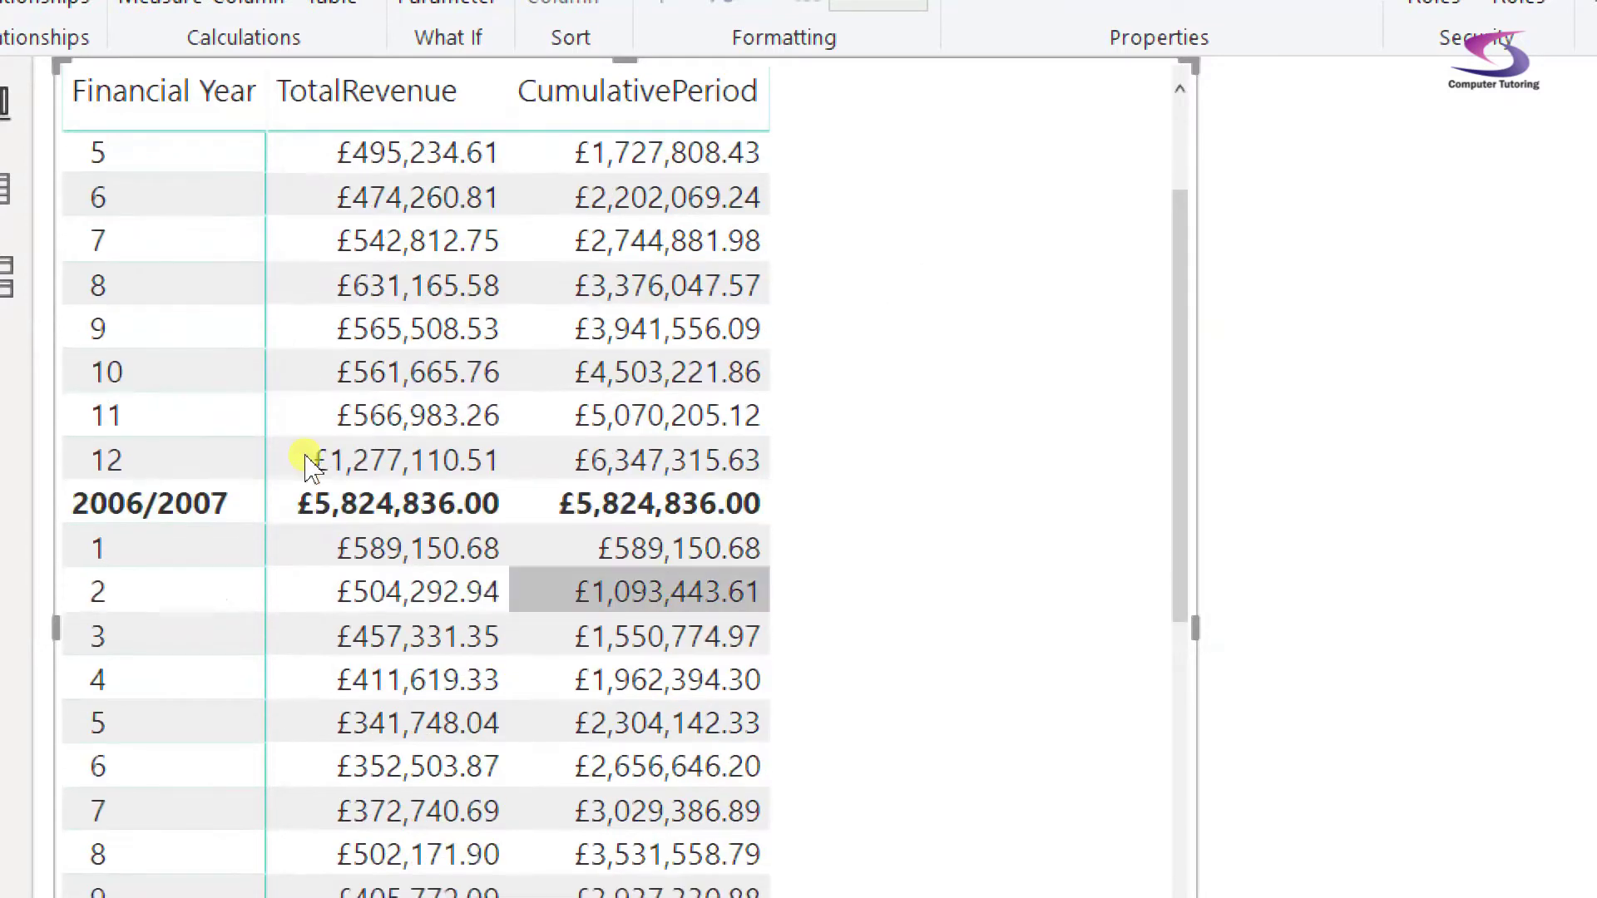
key(Up)
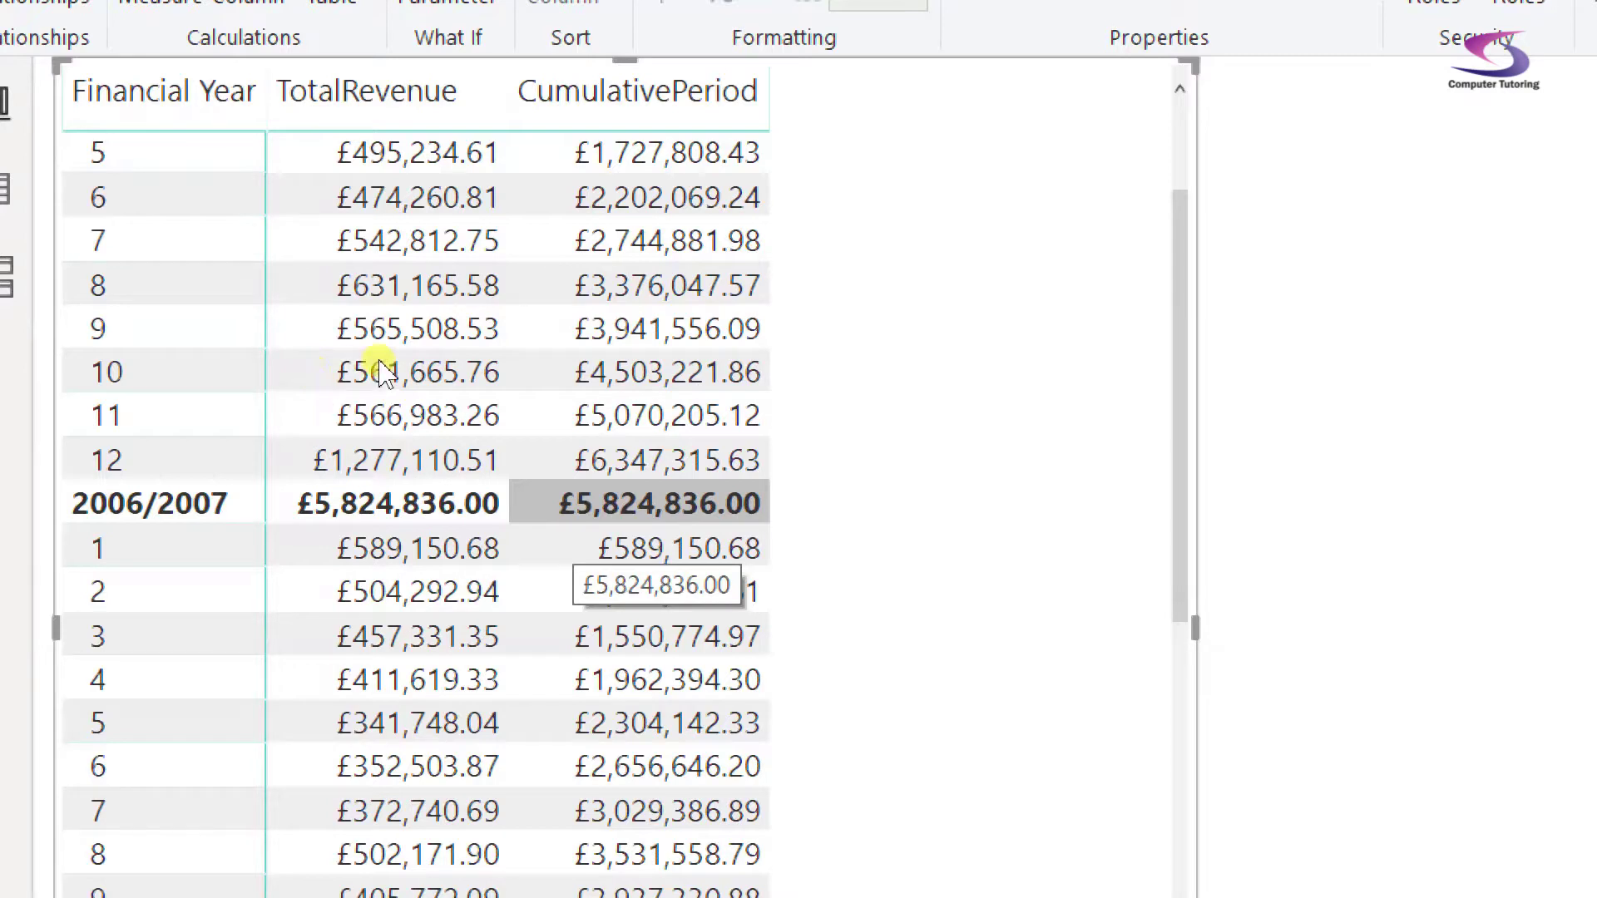
key(Down)
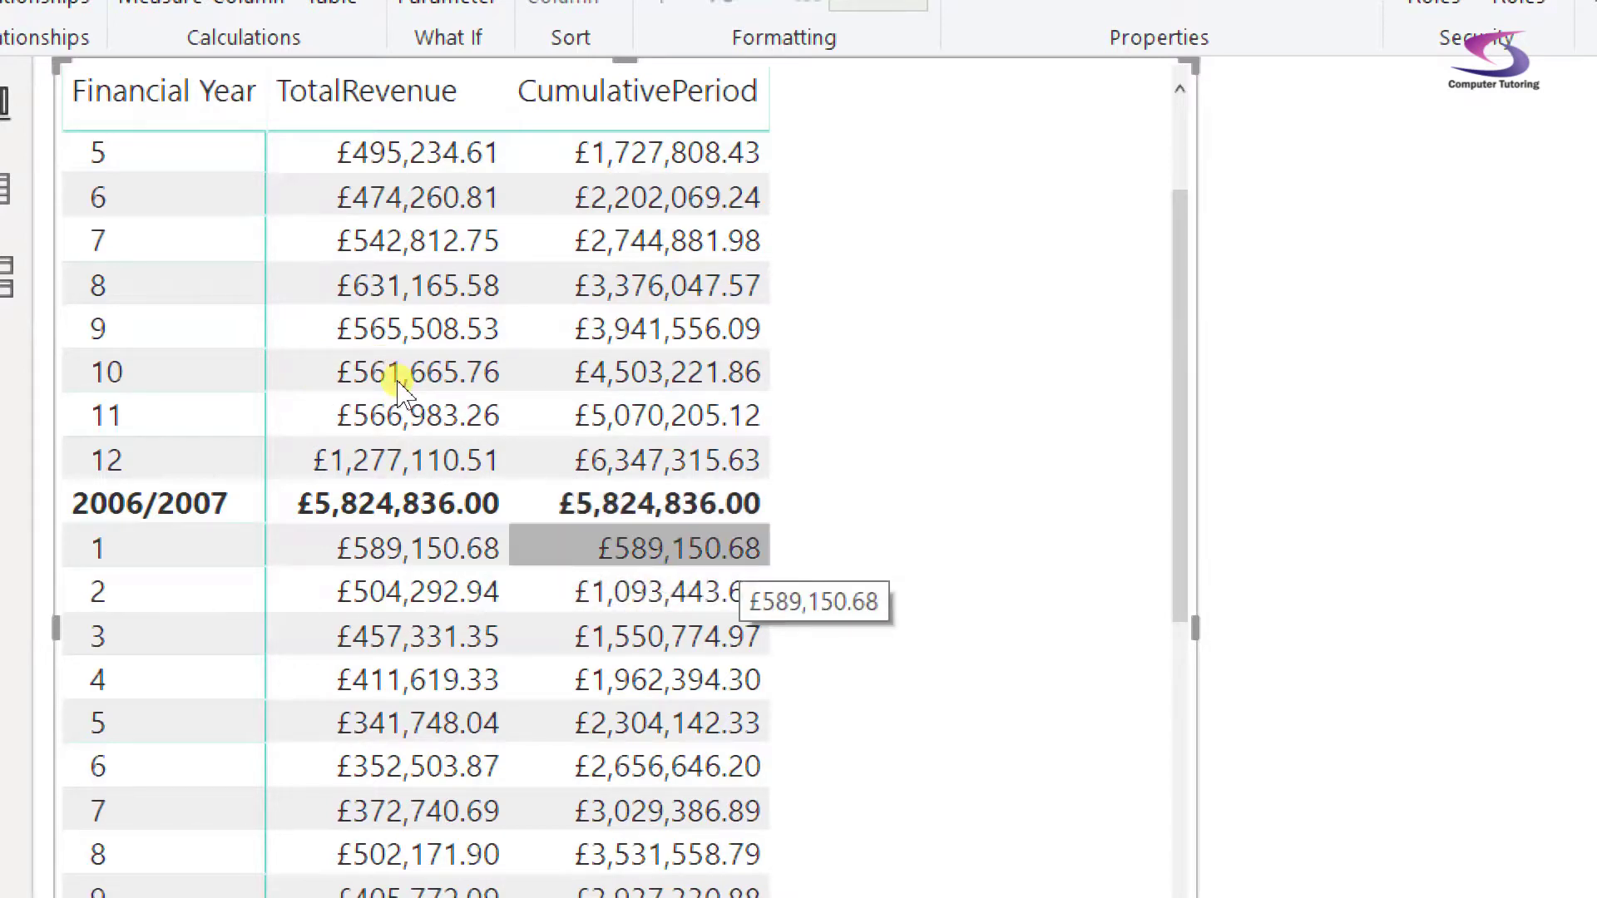
scroll(397, 382, up, 4)
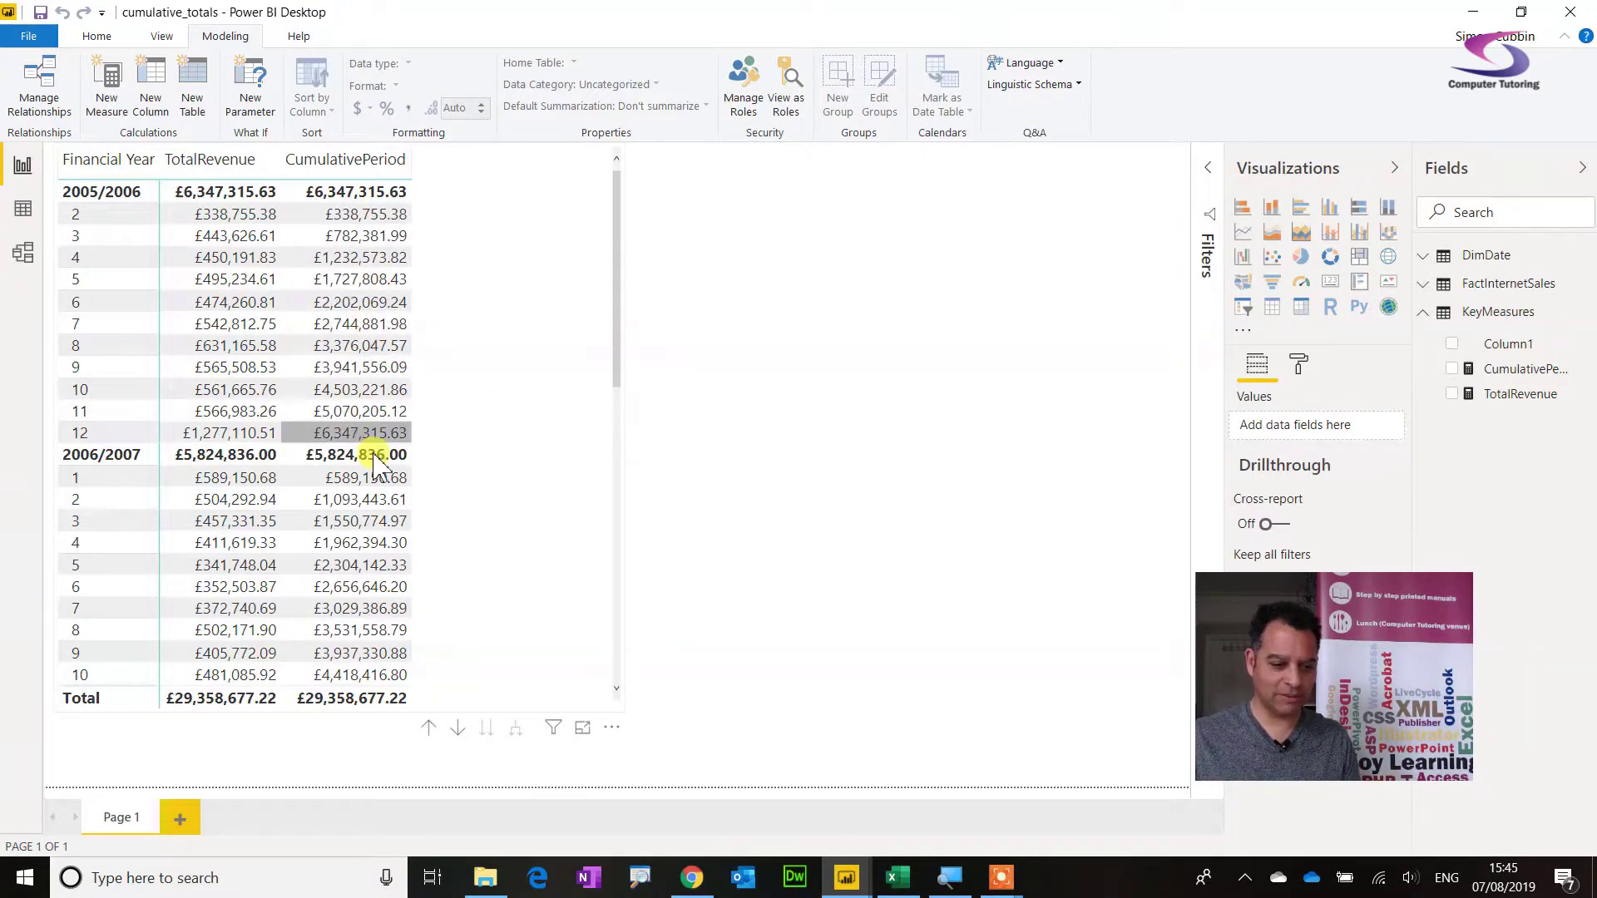
Open the CumulativePeriod formula after spotting £2,000,201.74 repeated across empty 2008/2009 periods.
click(1524, 371)
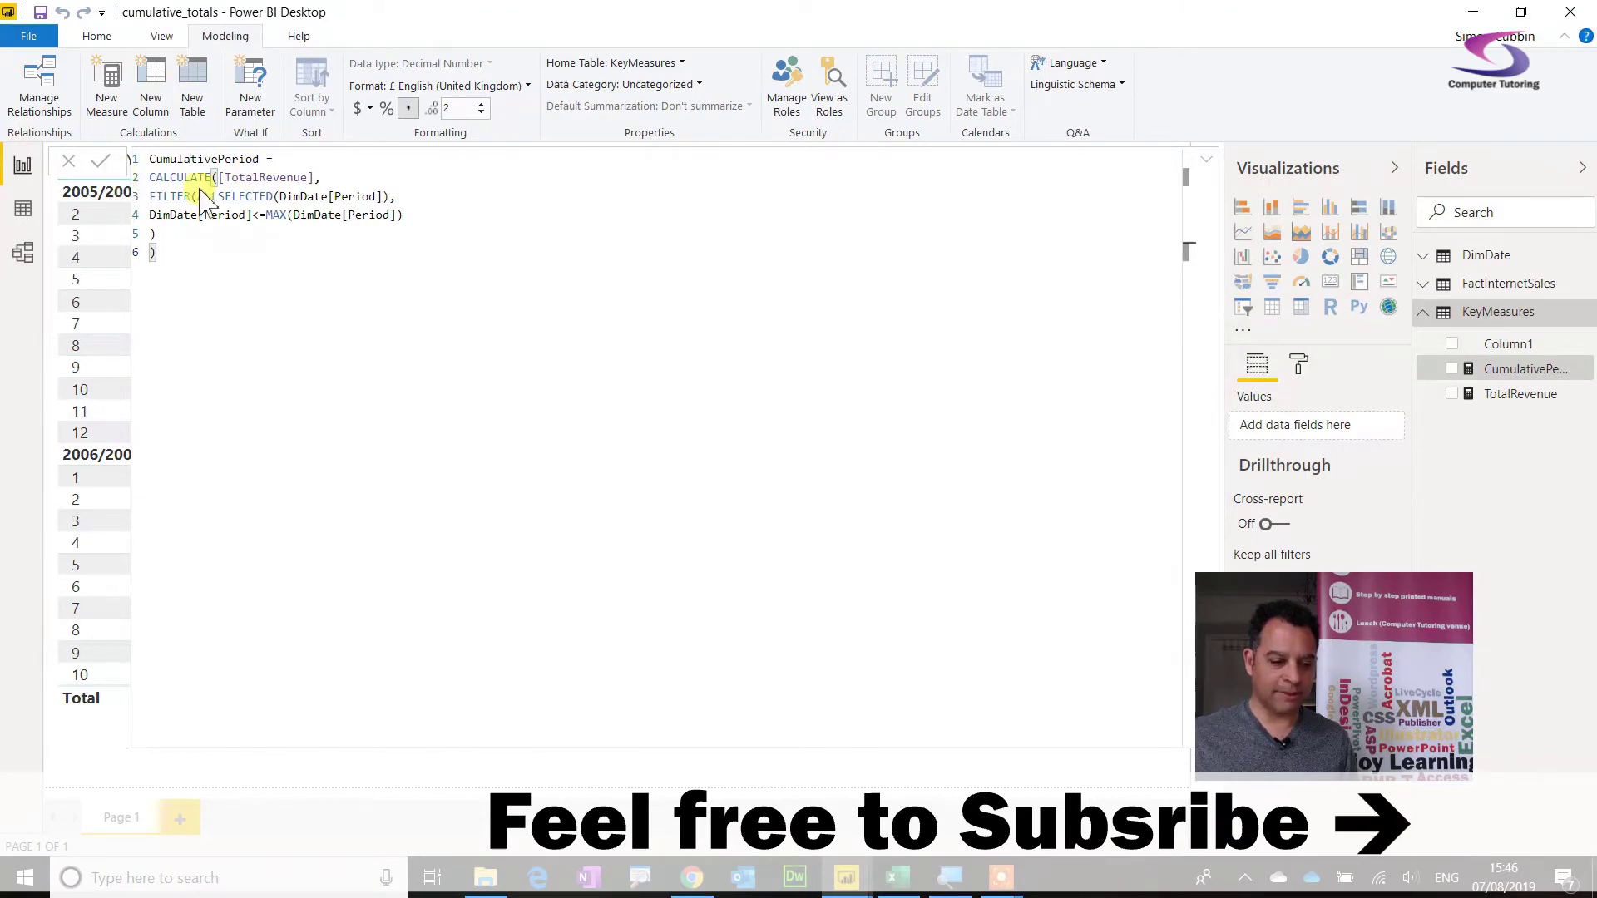
click(1206, 161)
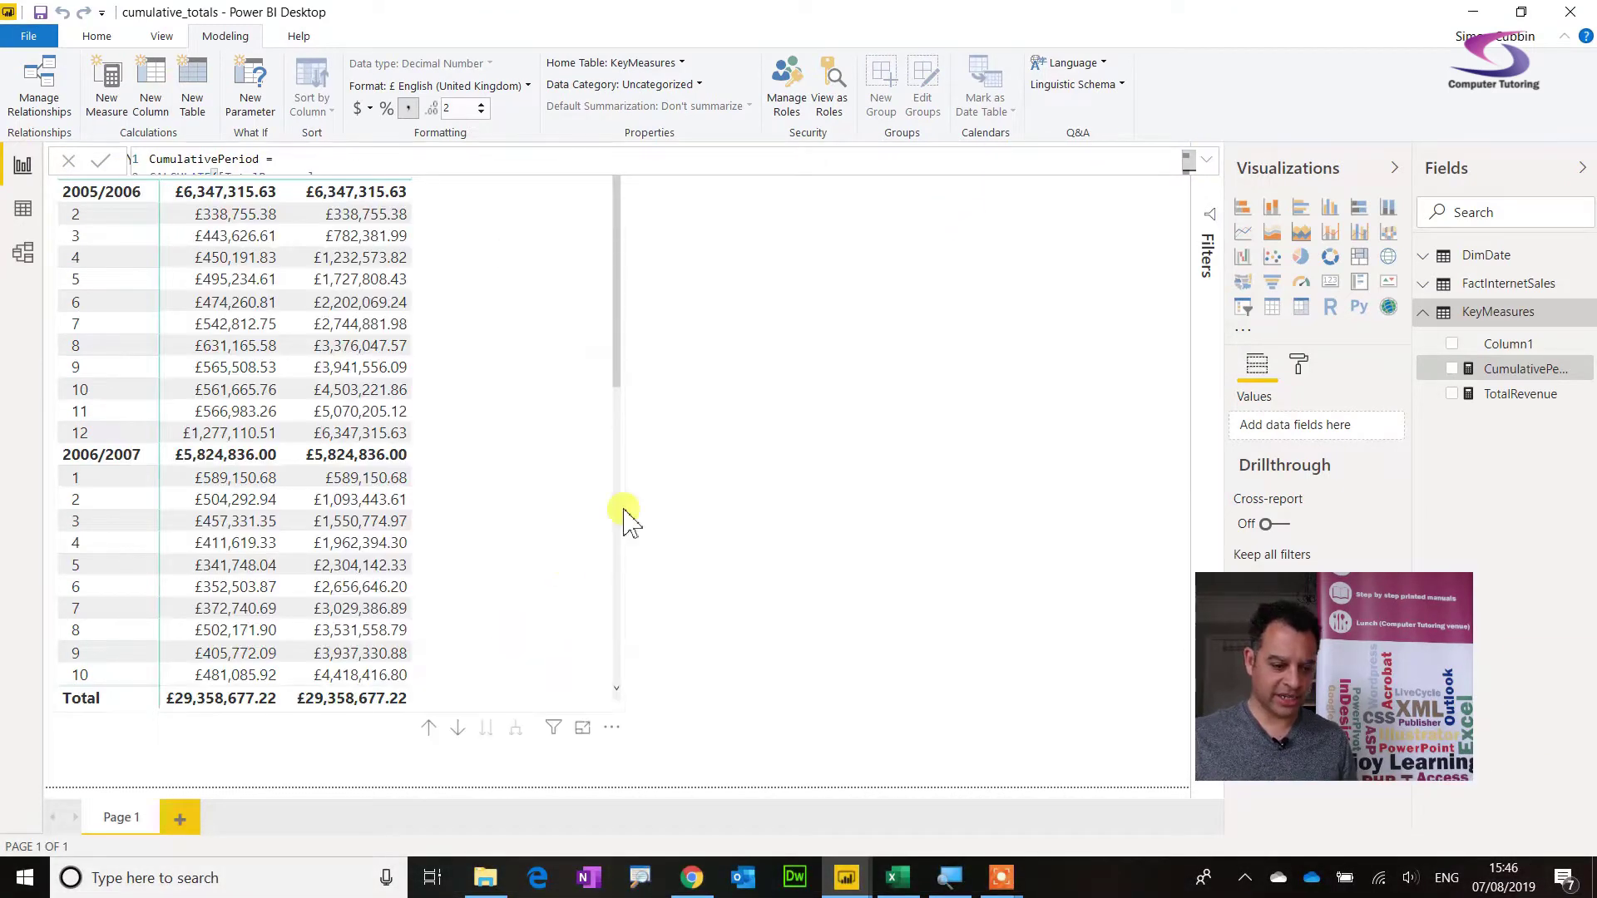
scroll(496, 400, down, 10)
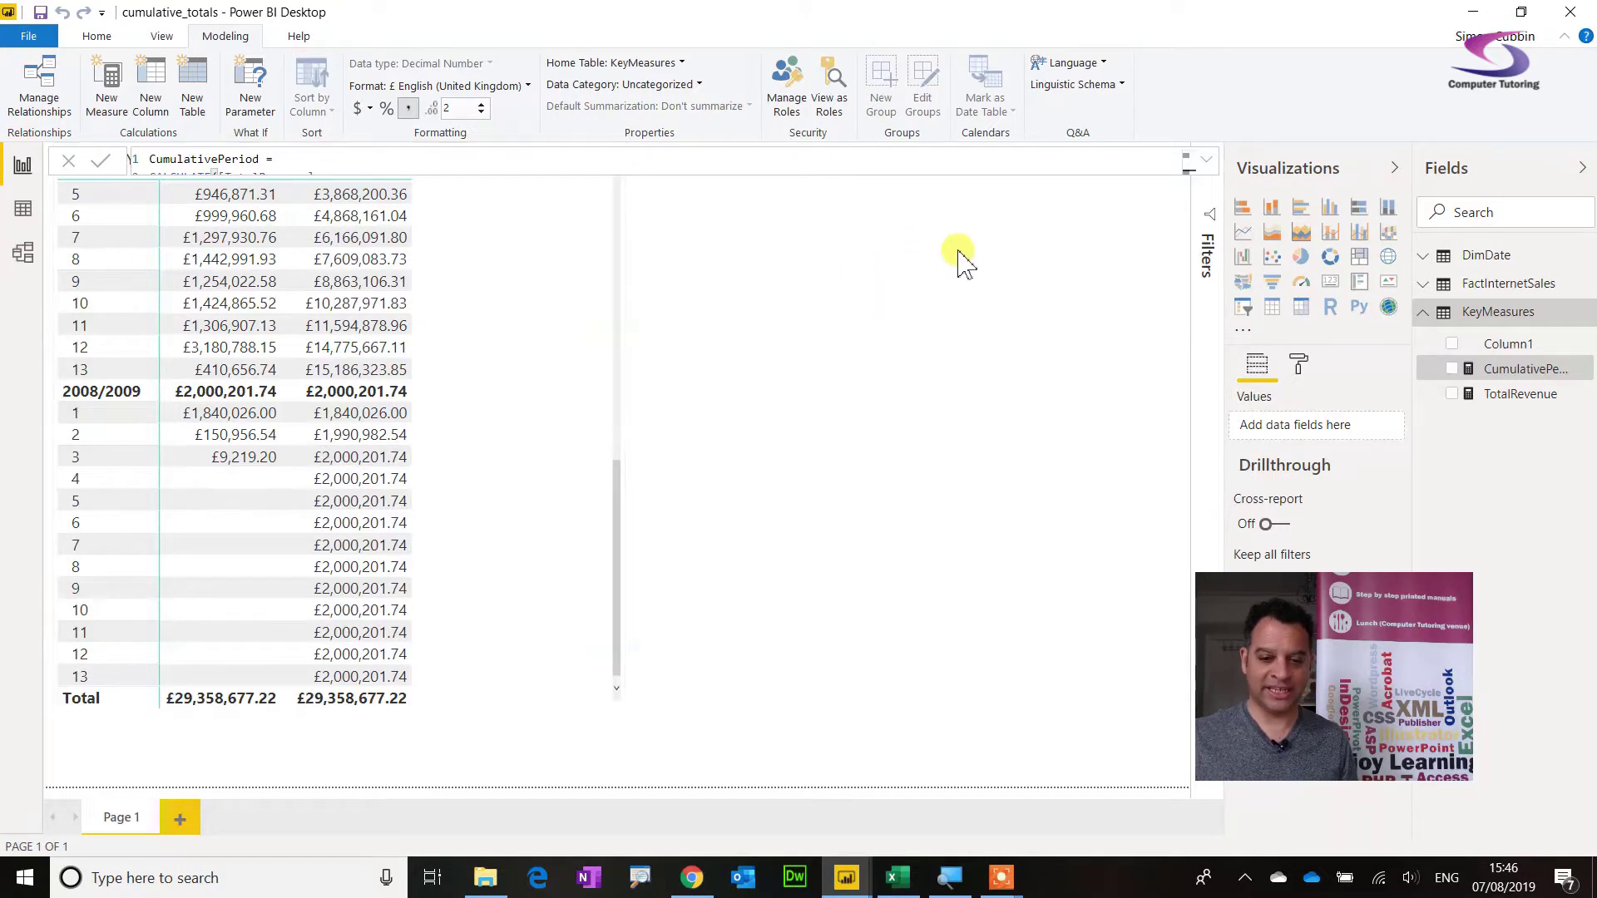
click(1208, 162)
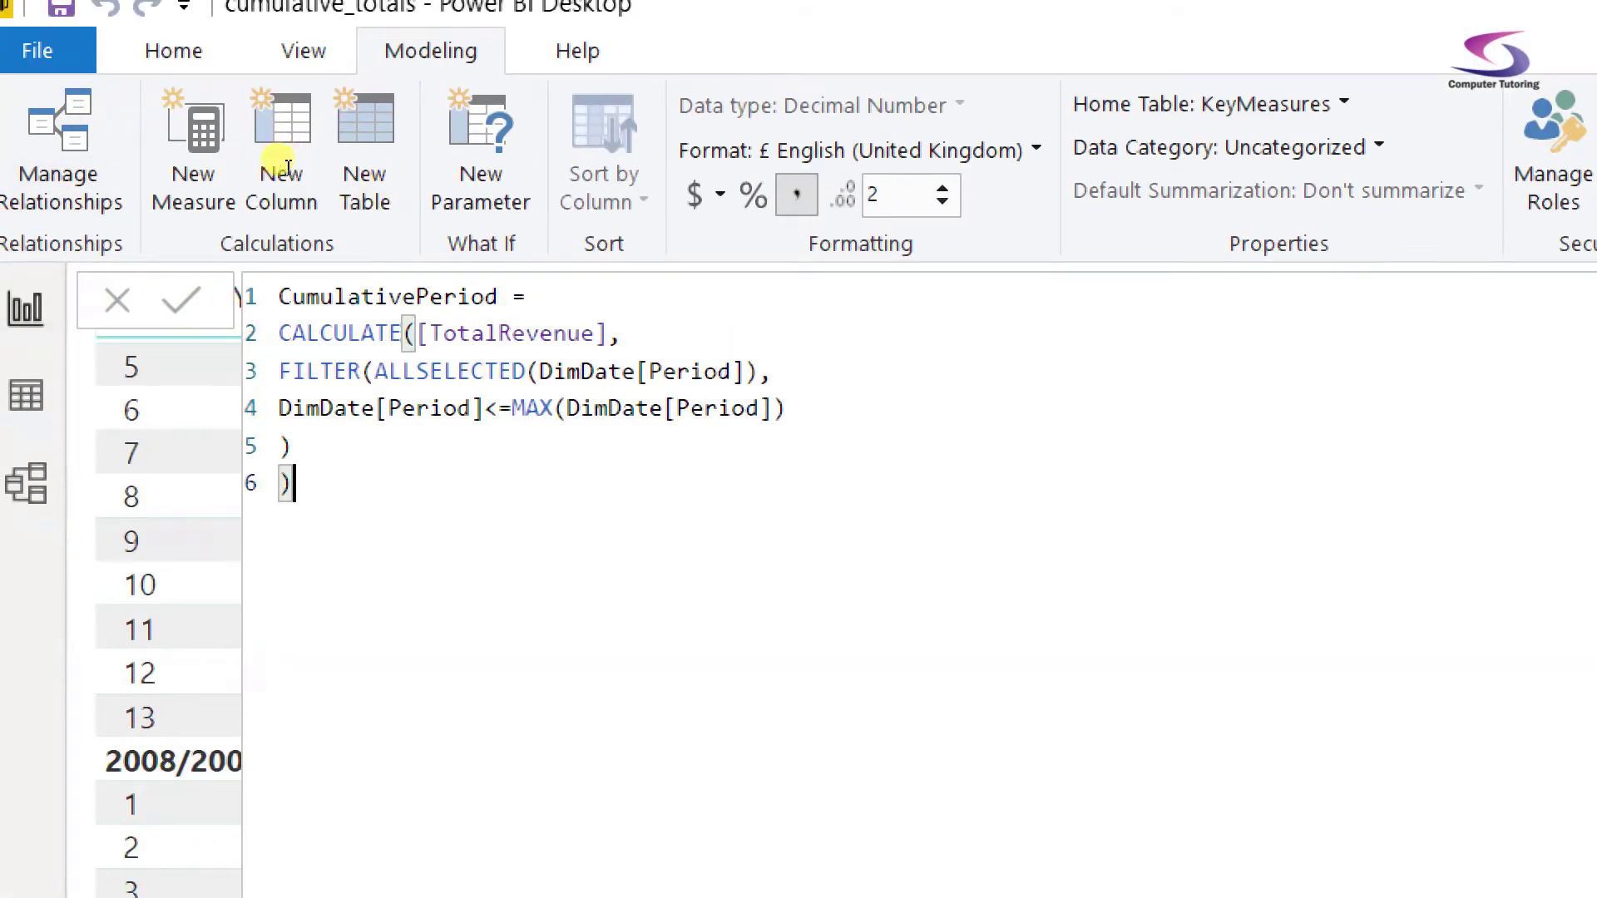
Prefix the CumulativePeriod formula with IF(COUNTROWS(FactInternetSales)>0,.
key(ctrl+Home)
key(End)
text(IF)
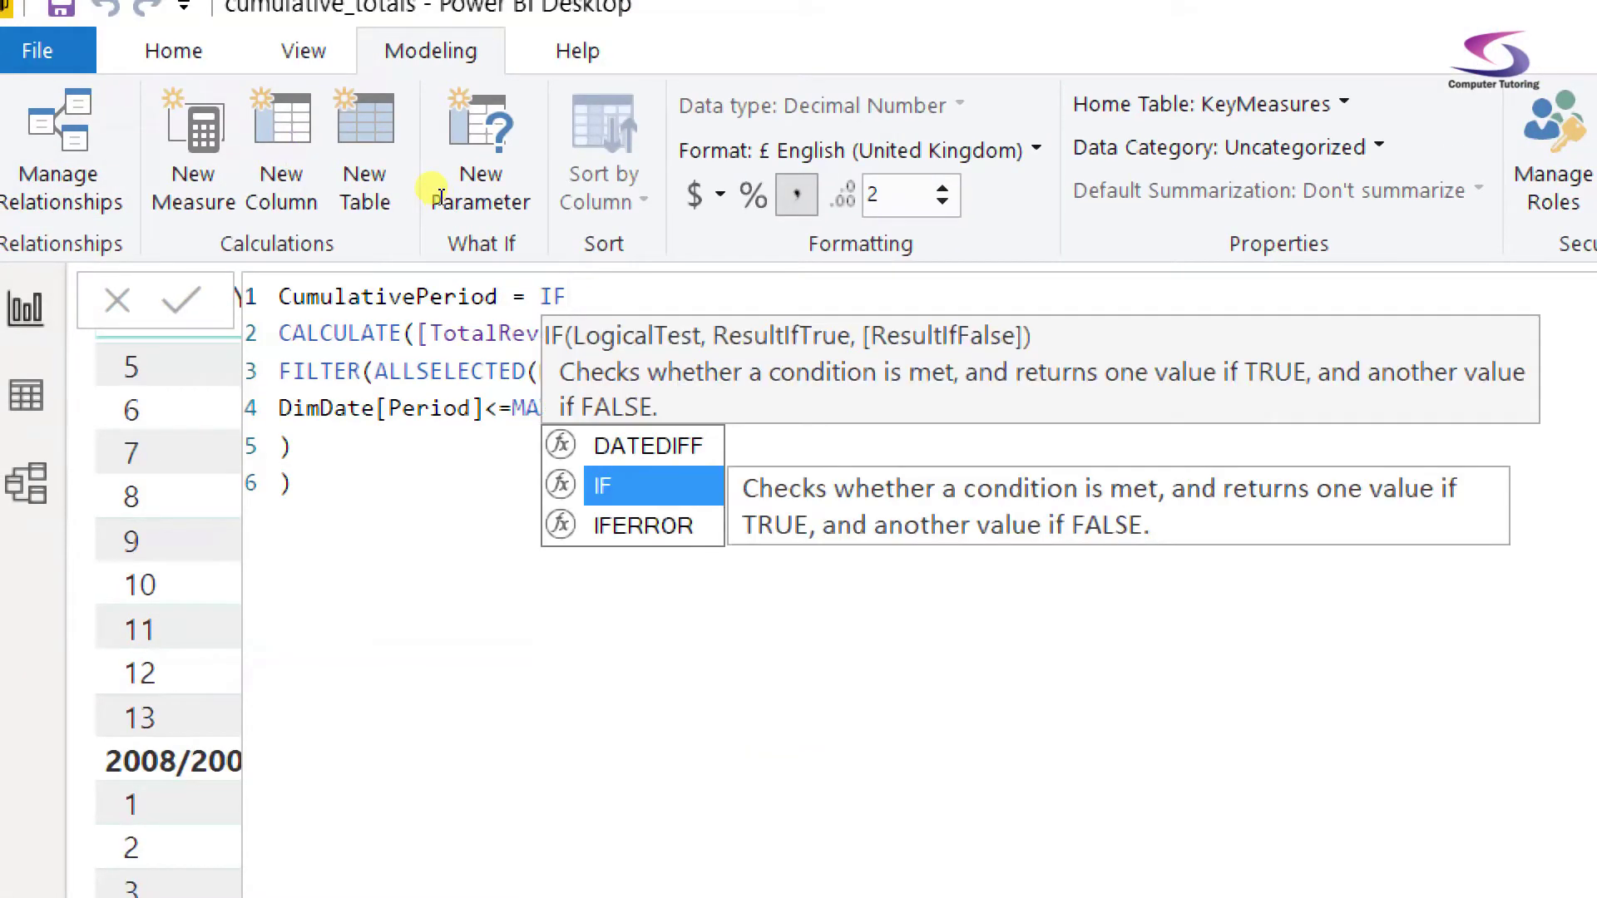
text((COUN)
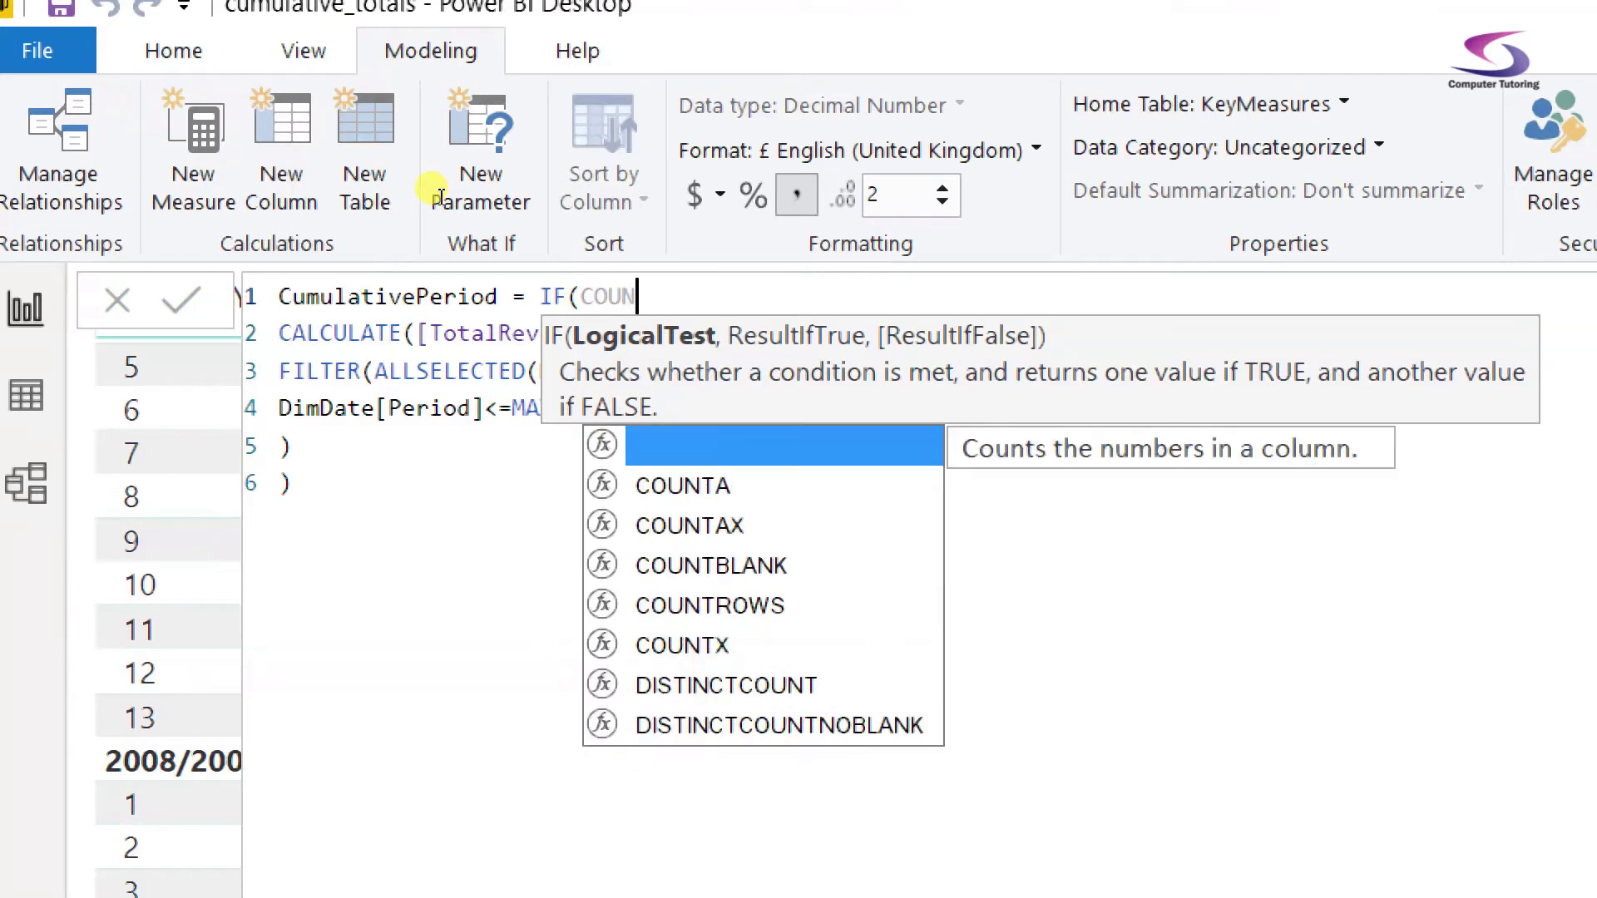
text(TROWS(FAc)
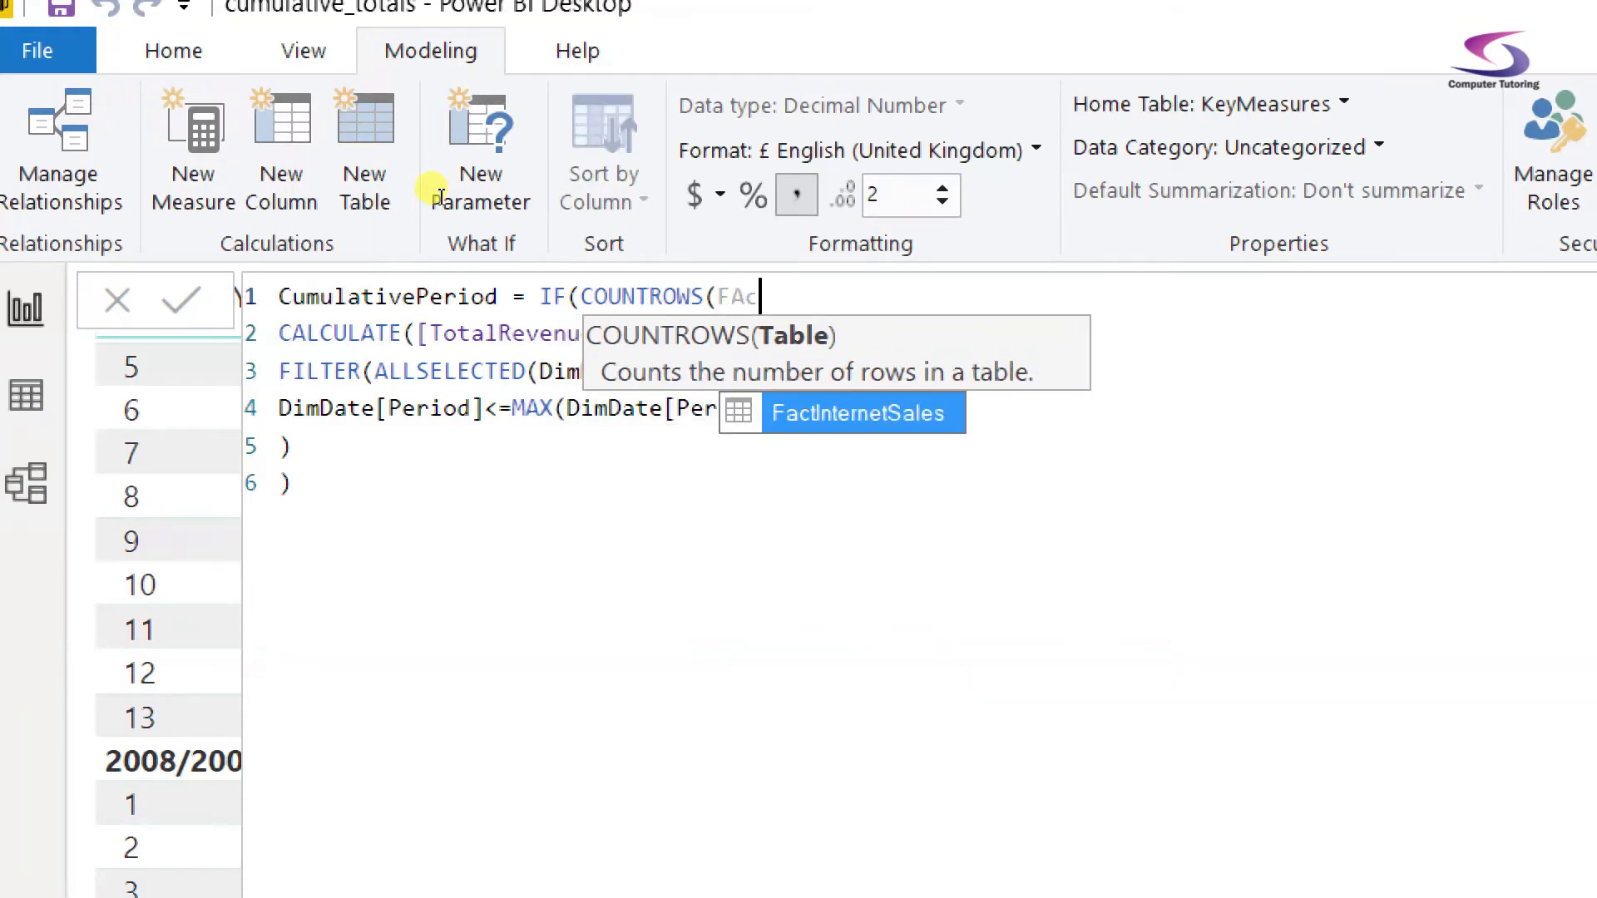
key(Tab)
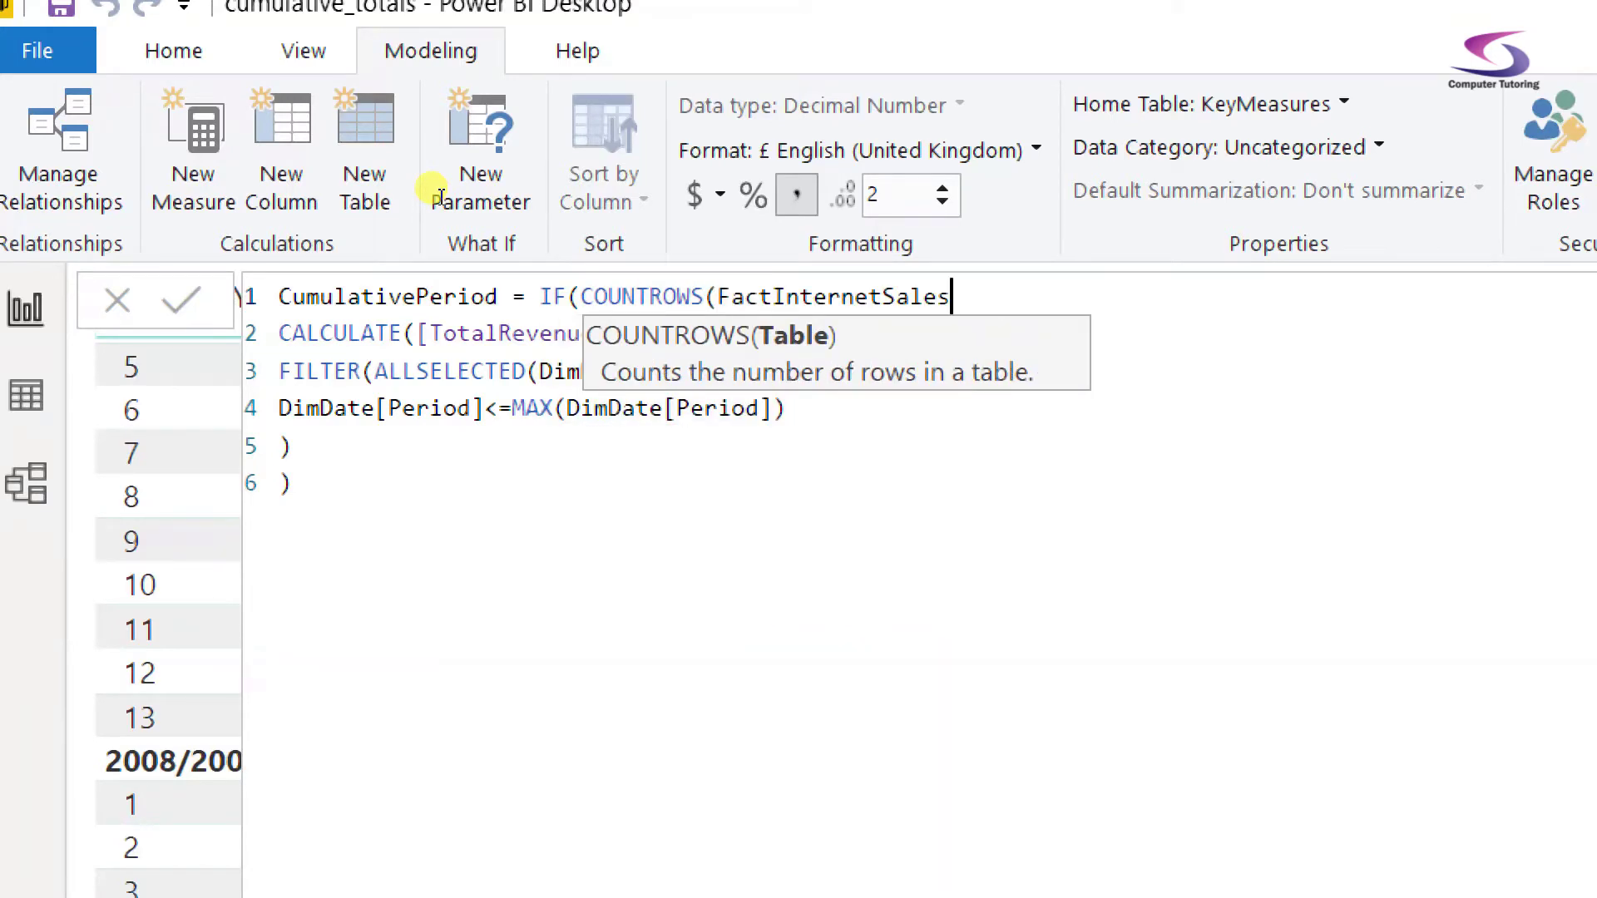
text())
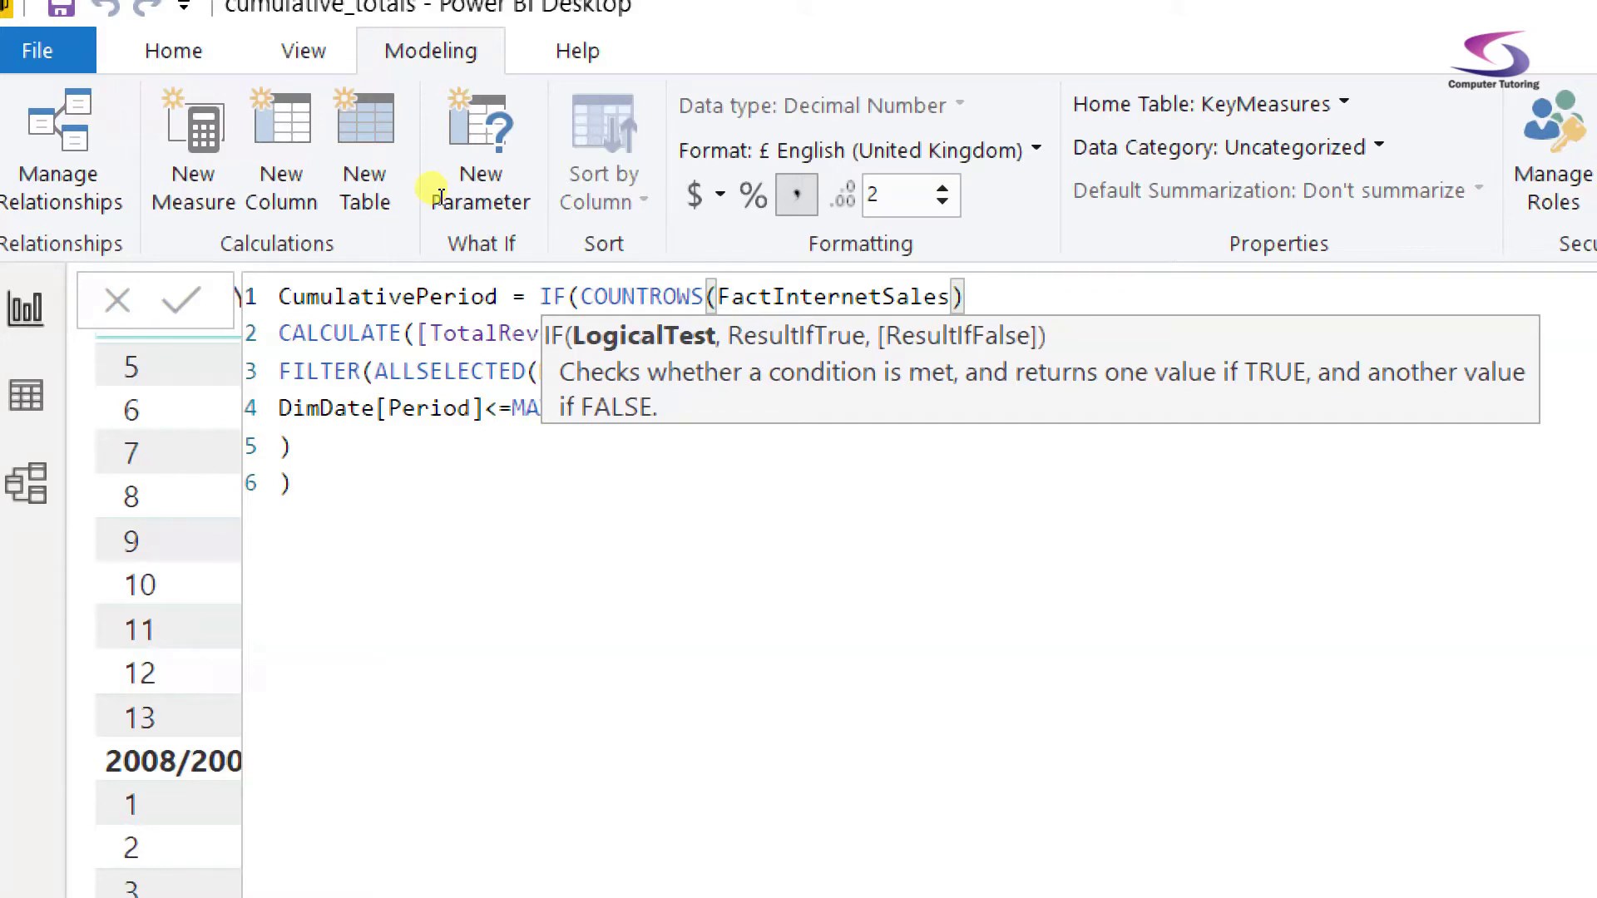
text(>0,)
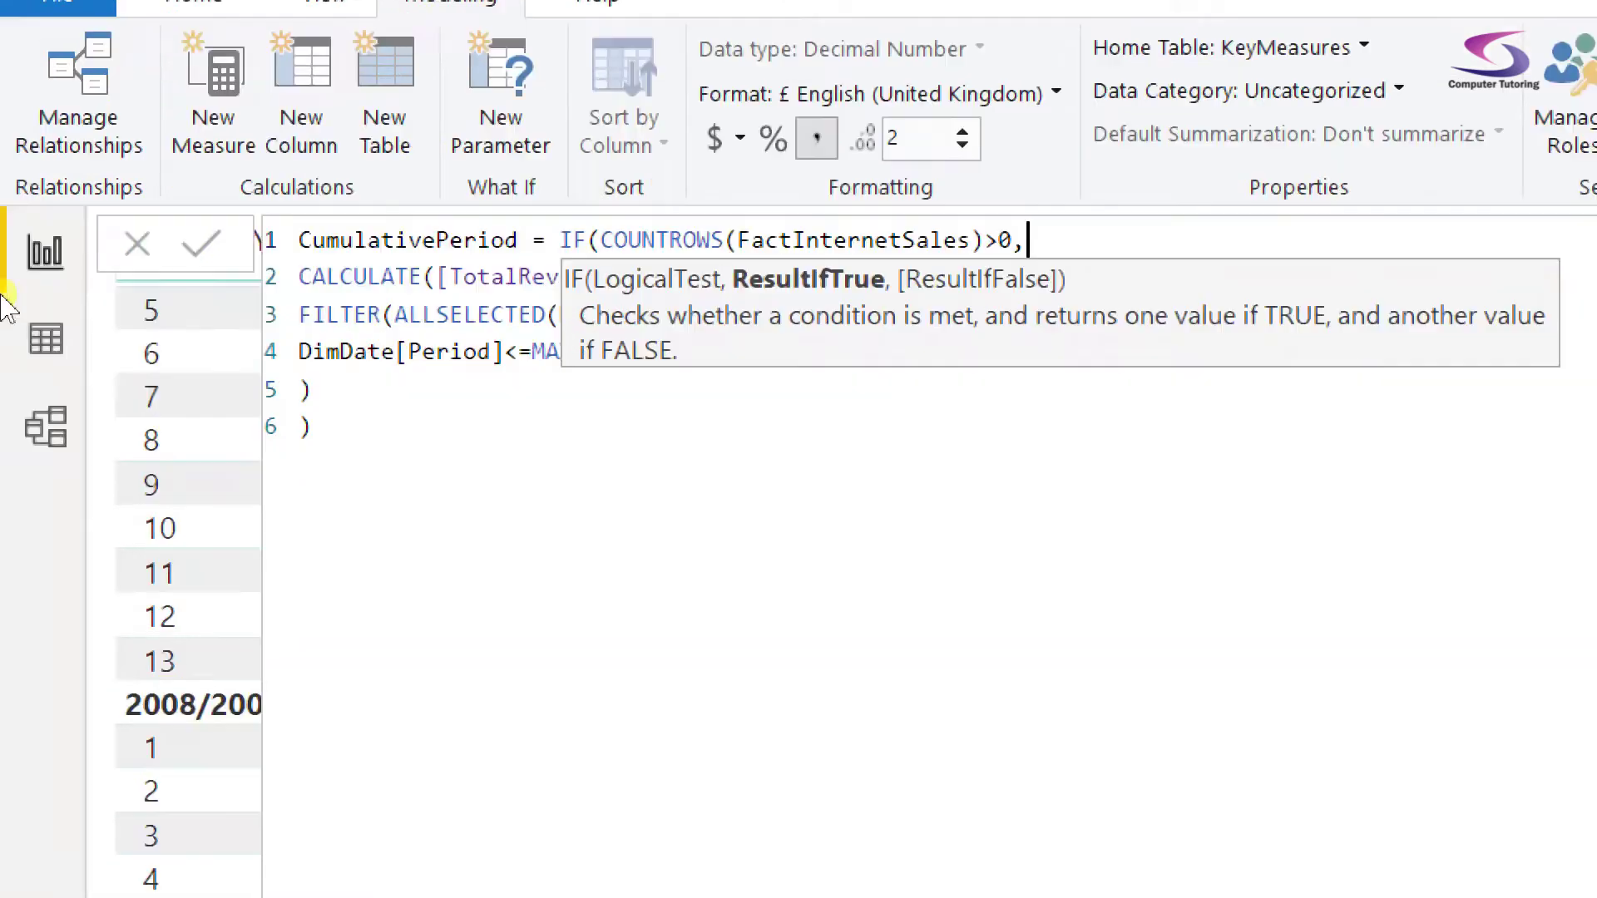
Add the closing bracket at the end of the formula to complete the IF.
key(ctrl+End)
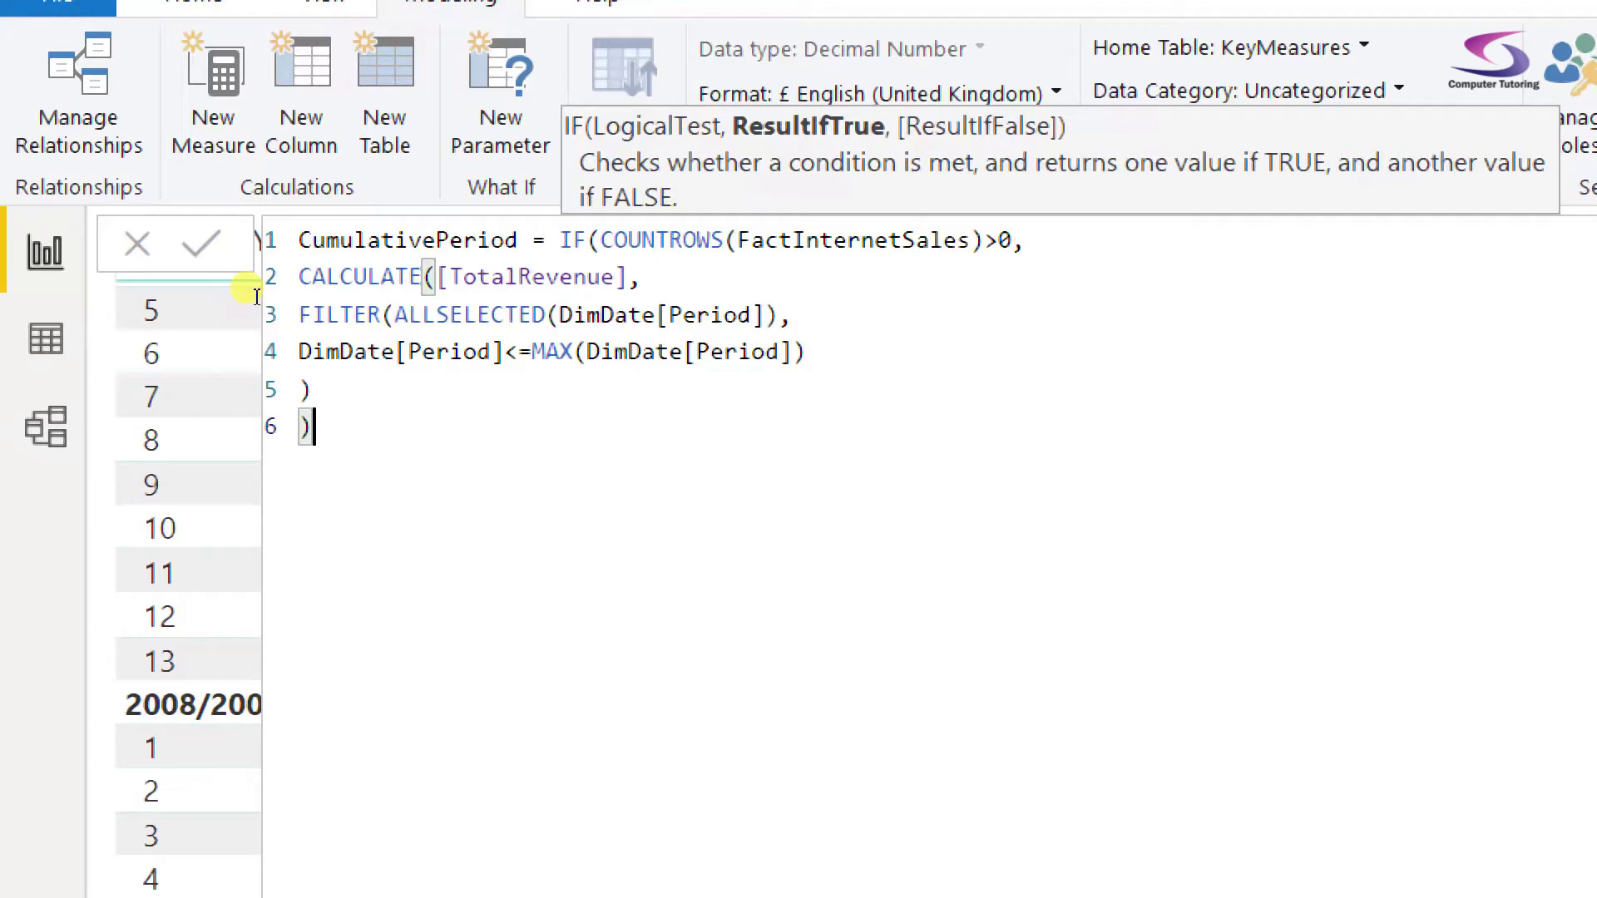
text(,)
key(shift+Return)
text(B)
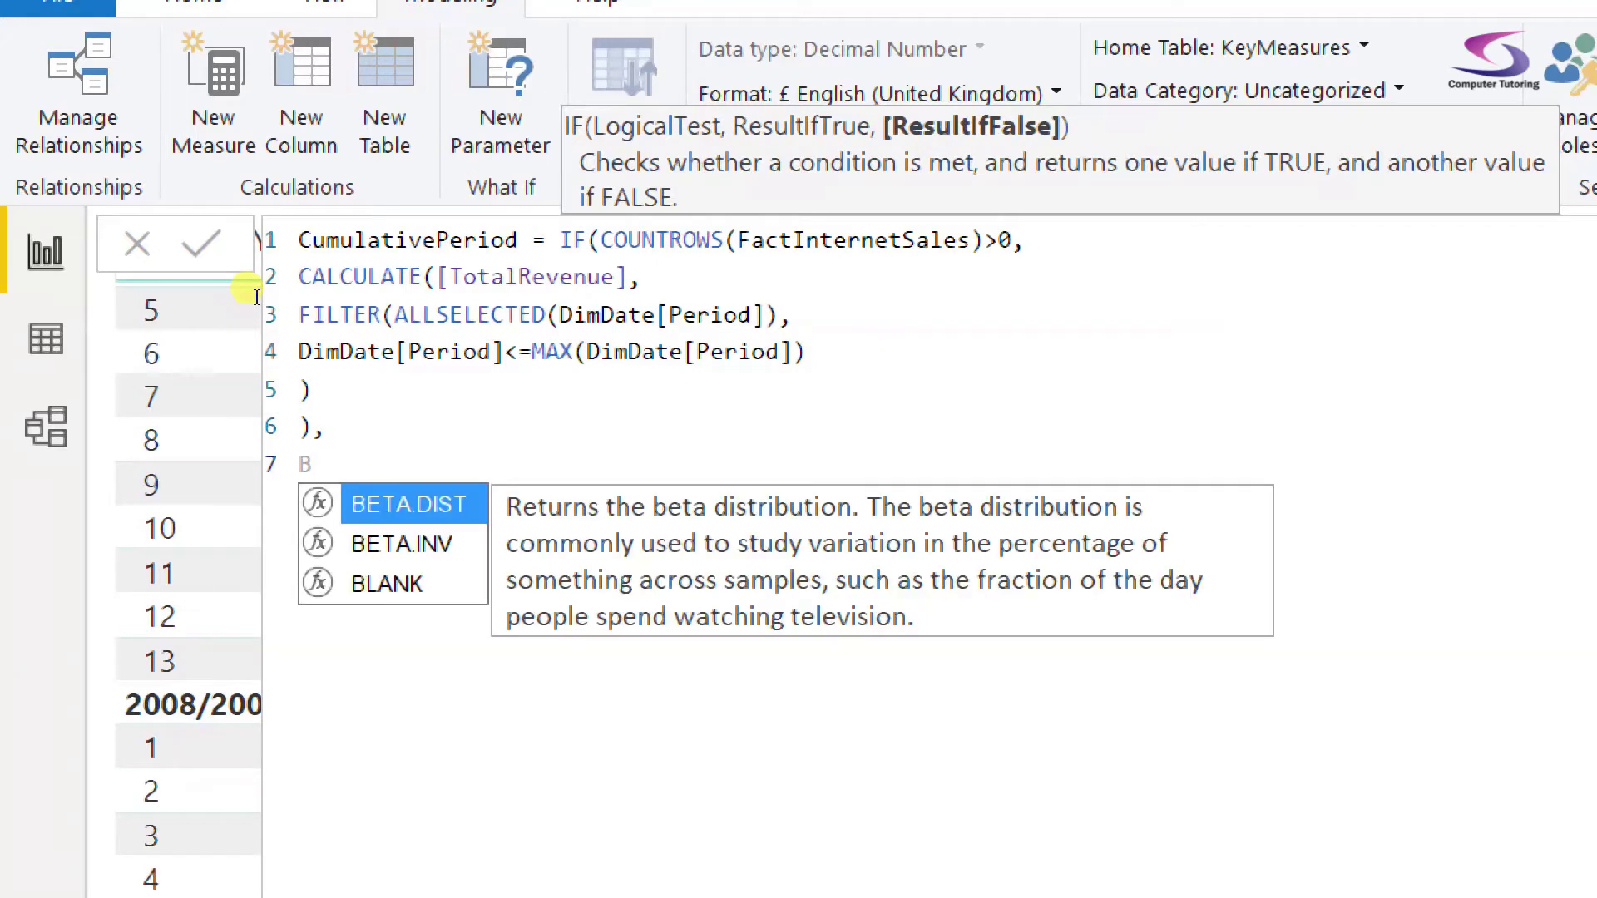
key(BackSpace)
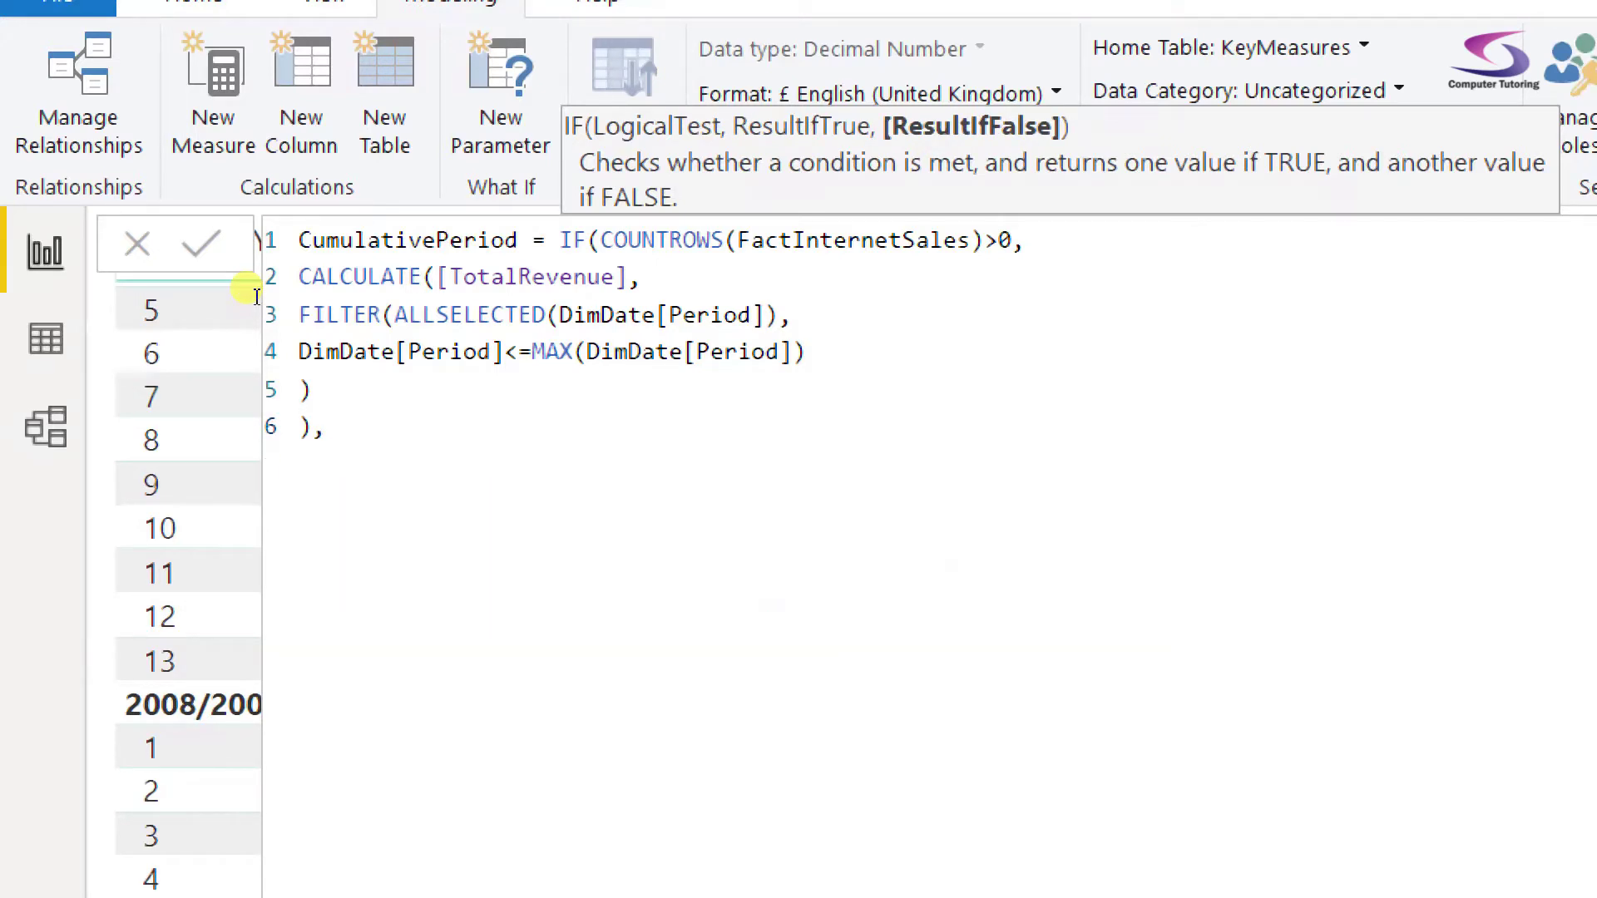
key(BackSpace)
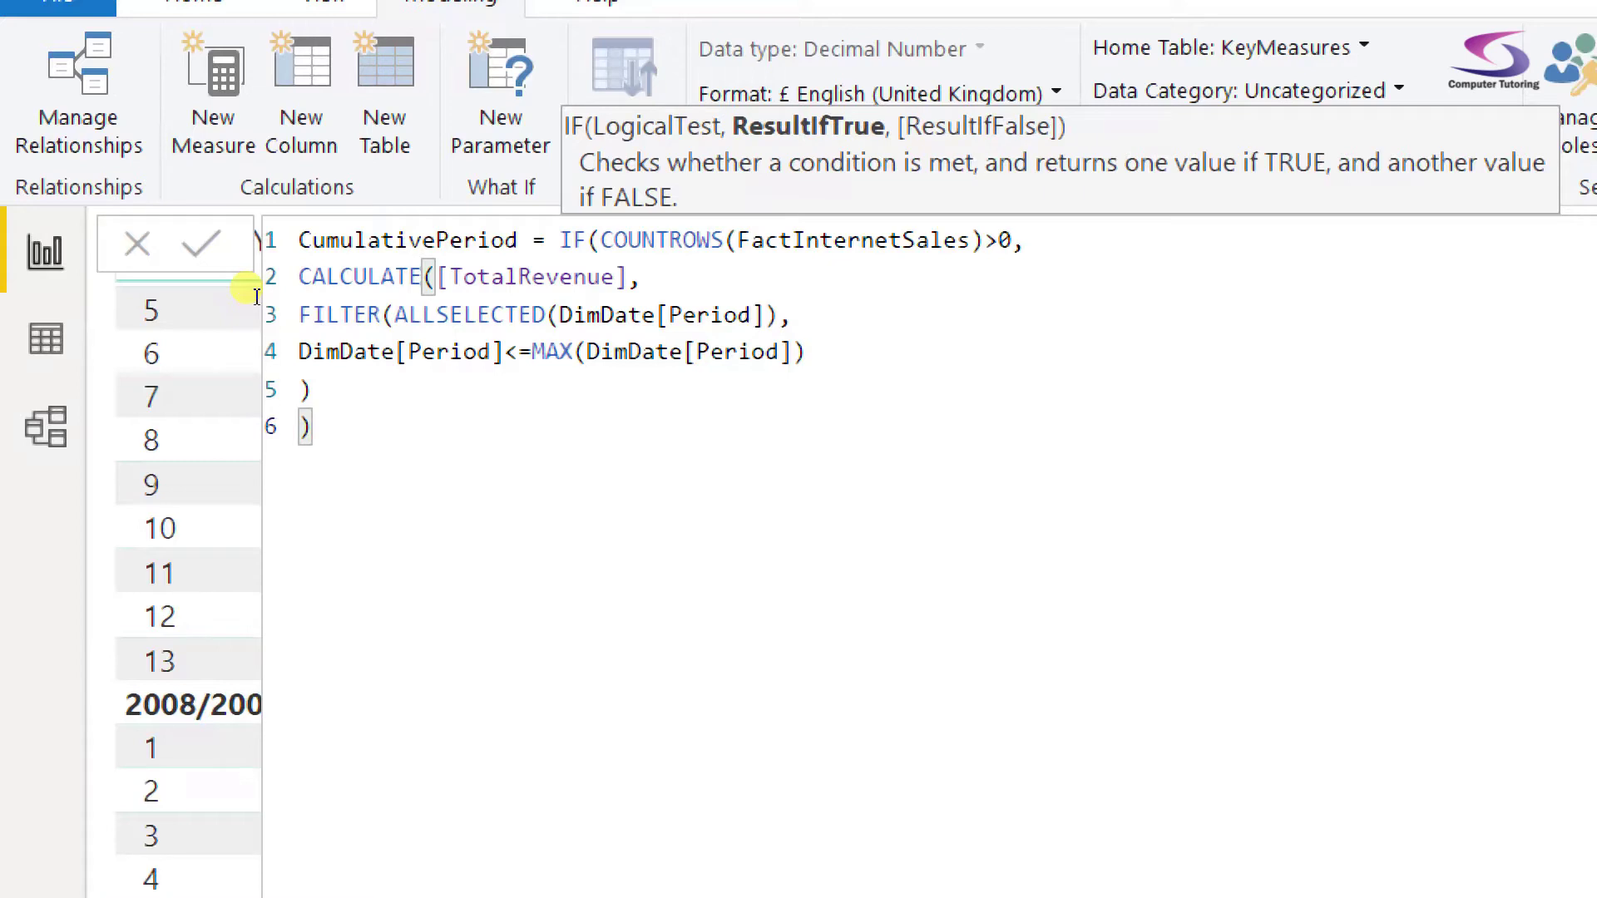
text())
scroll(256, 297, down, 6)
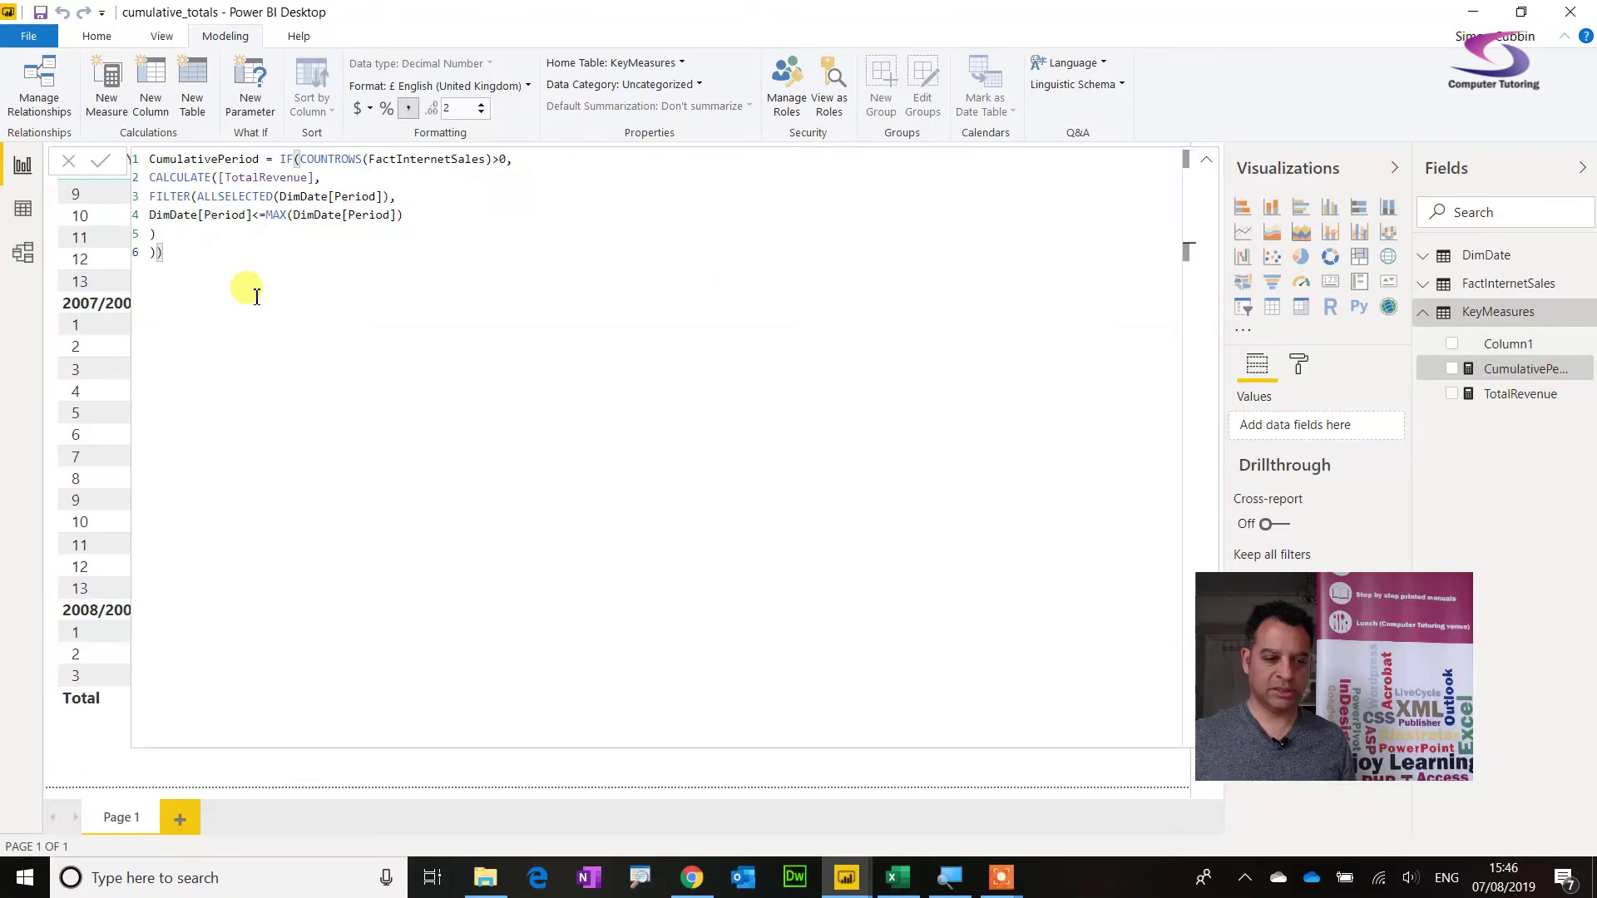
Commit the IF-wrapped formula and verify 2008/2009 stops at period 3.
click(1204, 158)
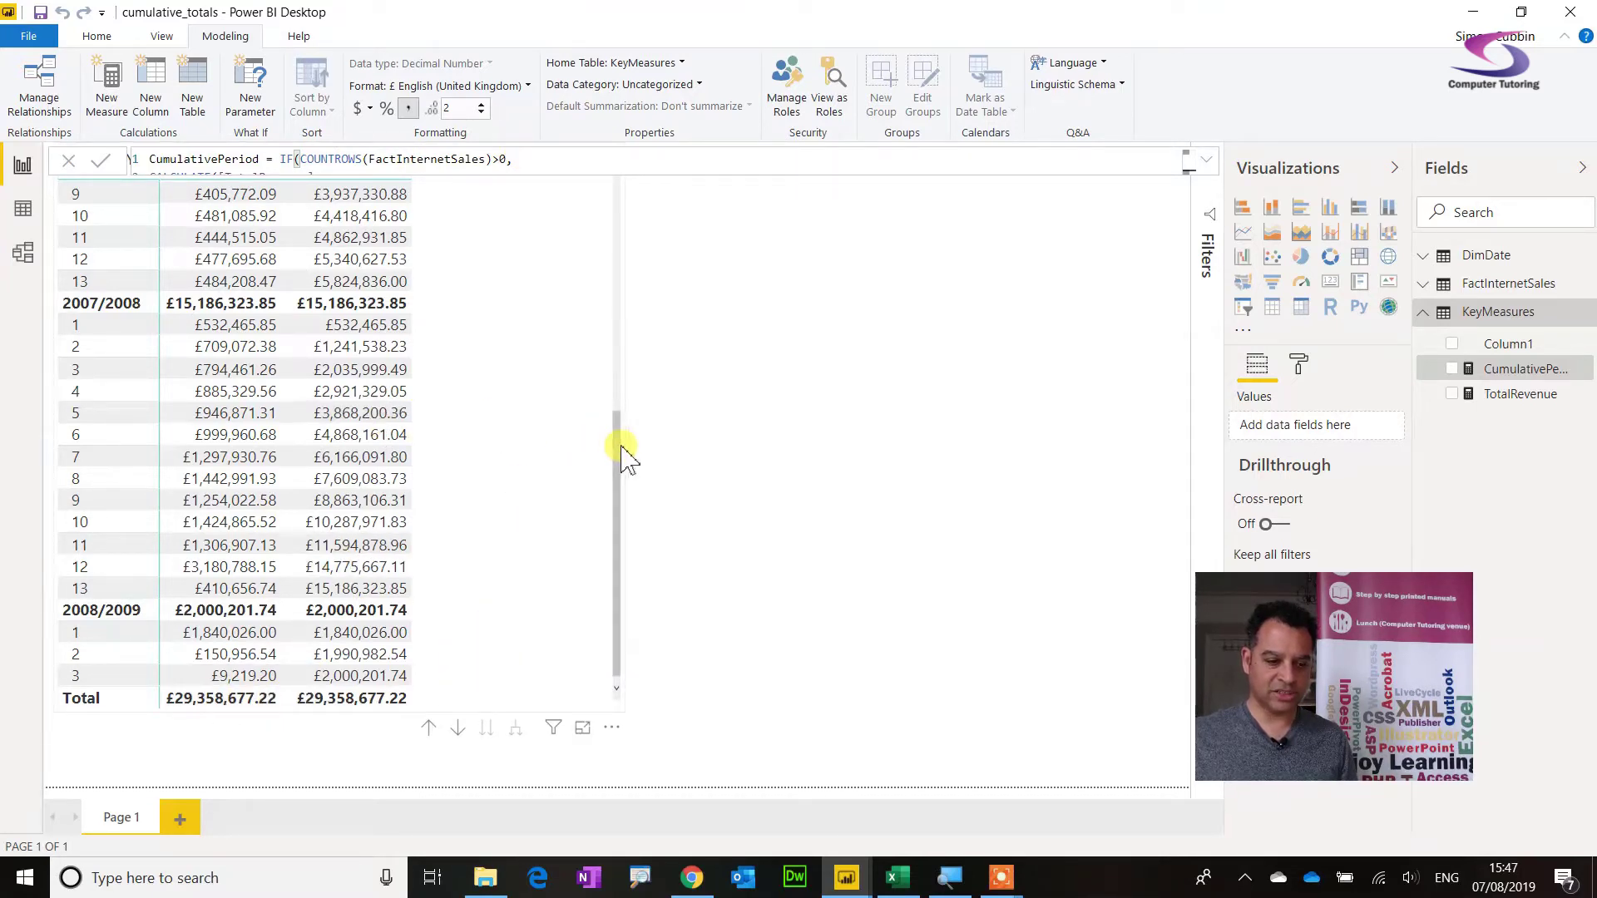
scroll(537, 518, up, 6)
scroll(536, 517, up, 1)
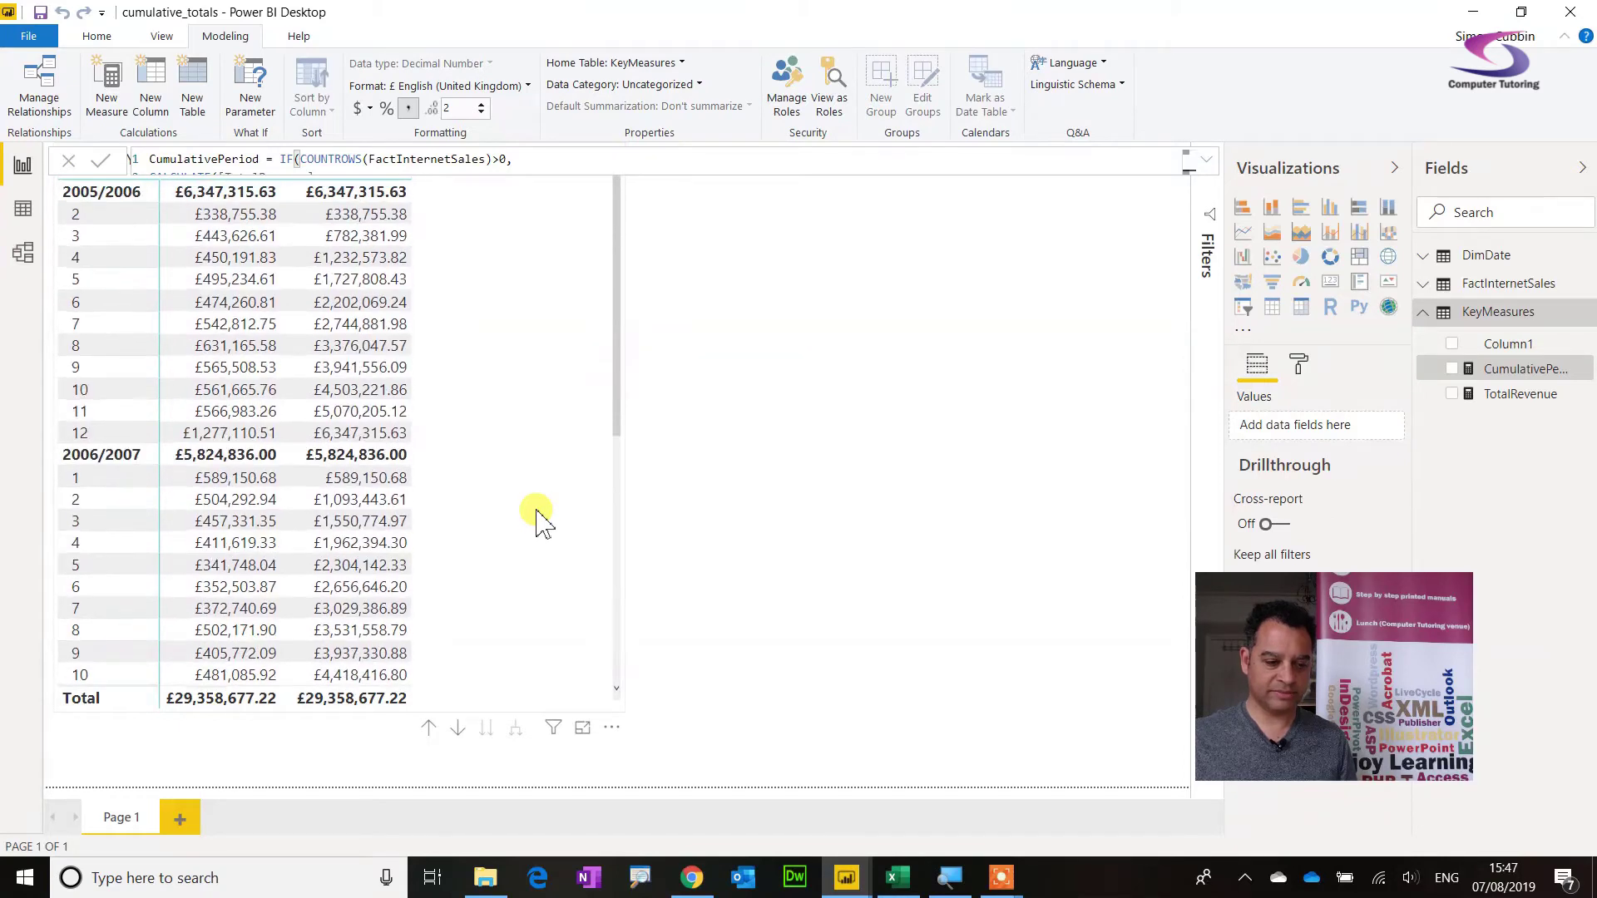